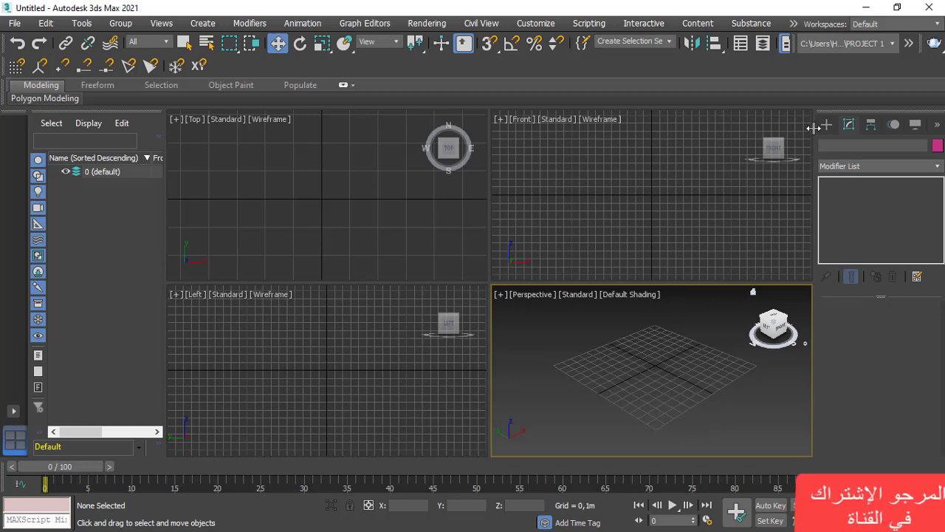
Draw a standard primitive plane about 1.0 m long and 0.92 m wide on the grid in the Perspective view.
{"action": "mouse_move", "coordinate": [36, 99]}
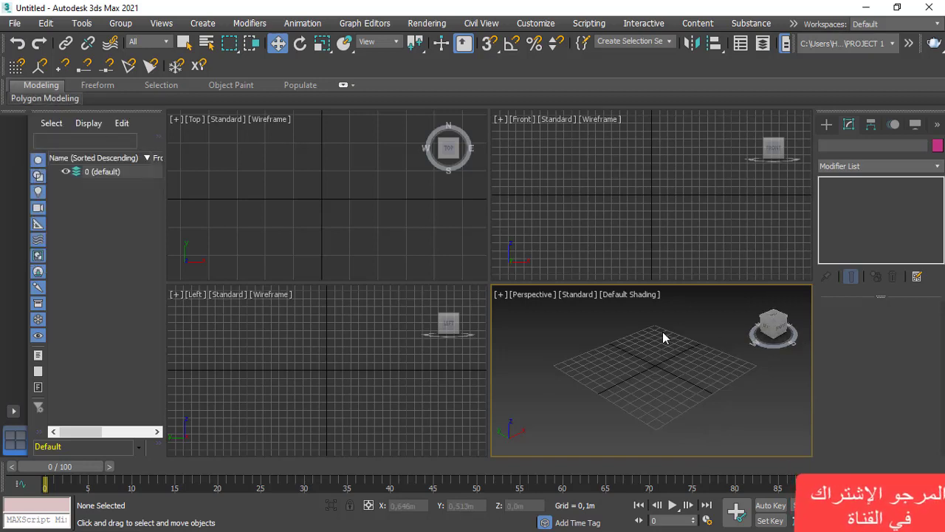
{"action": "mouse_move", "coordinate": [663, 332]}
{"action": "middle_mouse_down"}
{"action": "mouse_move", "coordinate": [648, 331]}
{"action": "mouse_move", "coordinate": [661, 340]}
{"action": "middle_mouse_up"}
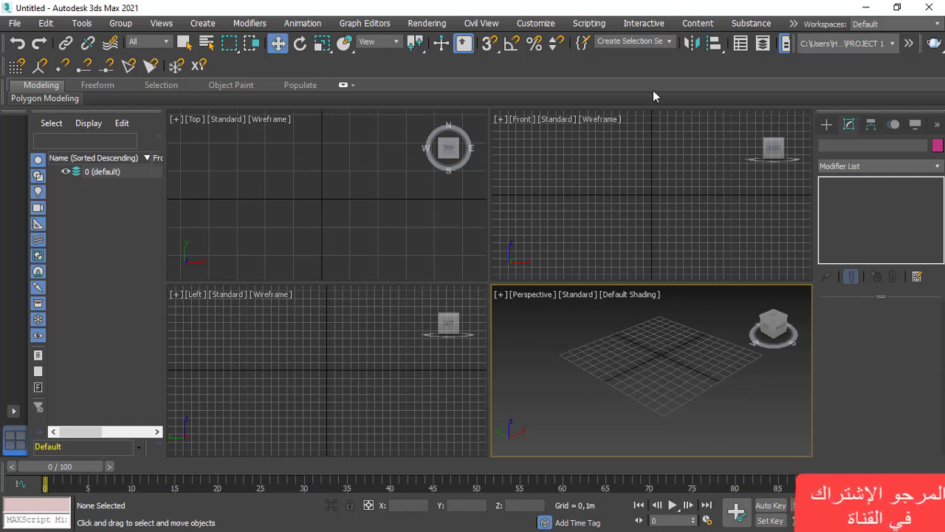
{"action": "left_click", "coordinate": [824, 125]}
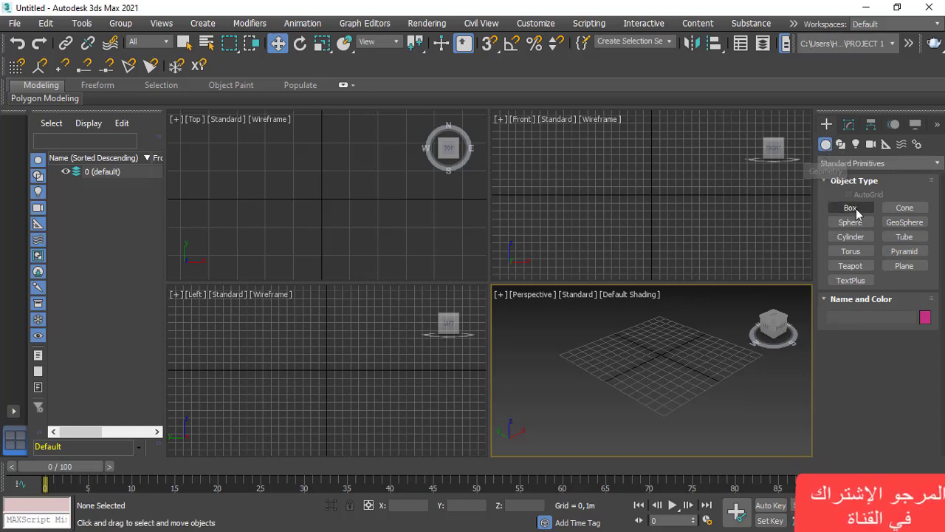
{"action": "left_click", "coordinate": [905, 267]}
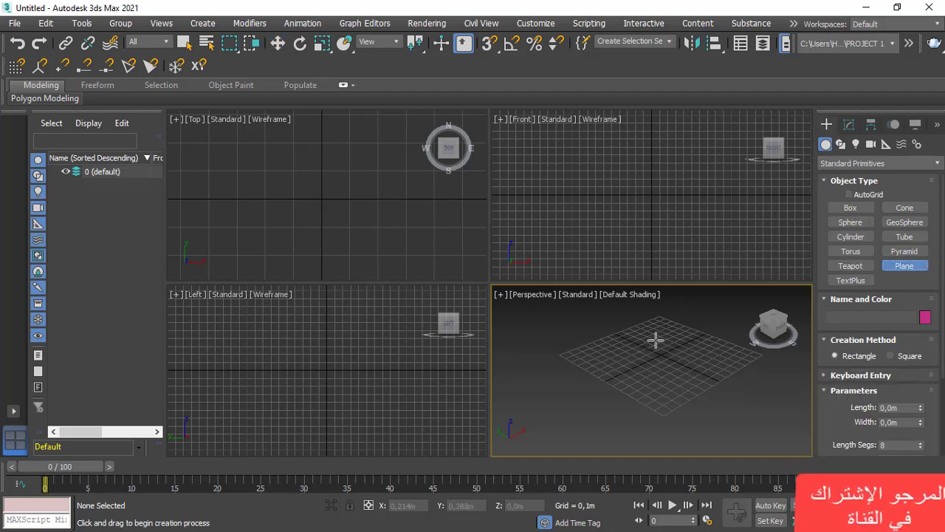
{"action": "left_click_drag", "start_coordinate": [658, 336], "coordinate": [669, 409]}
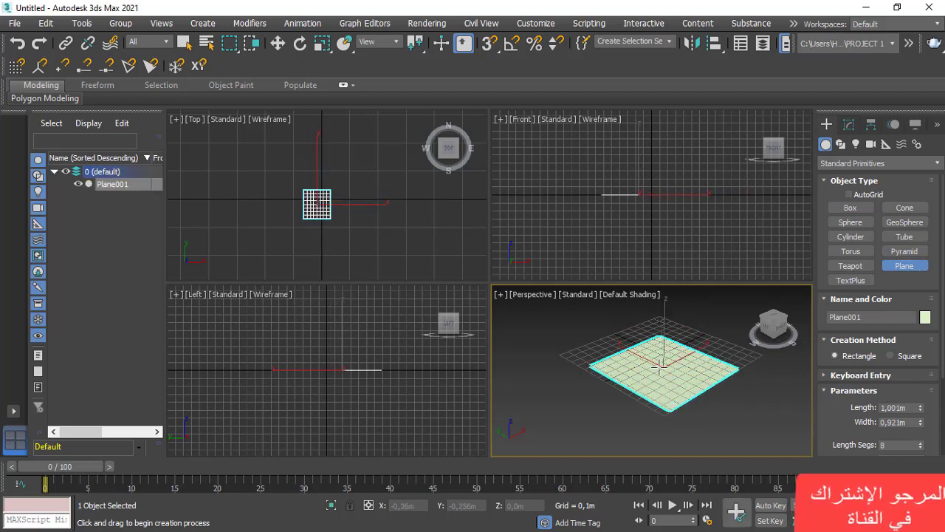
{"action": "middle_click_drag", "start_coordinate": [616, 327], "coordinate": [585, 337]}
Set the plane's length to 4 m and its width to 3 m.
{"action": "left_click", "coordinate": [849, 125]}
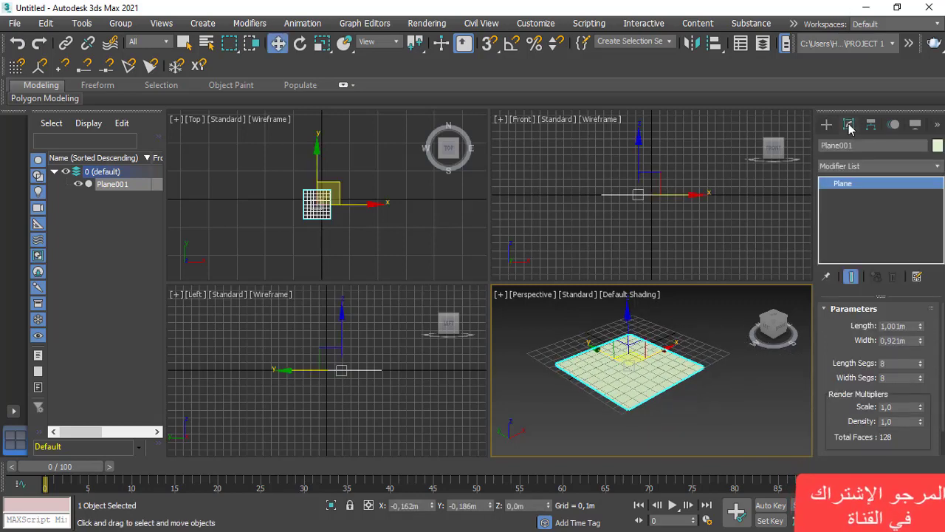
{"action": "middle_click_drag", "start_coordinate": [666, 347], "coordinate": [665, 360]}
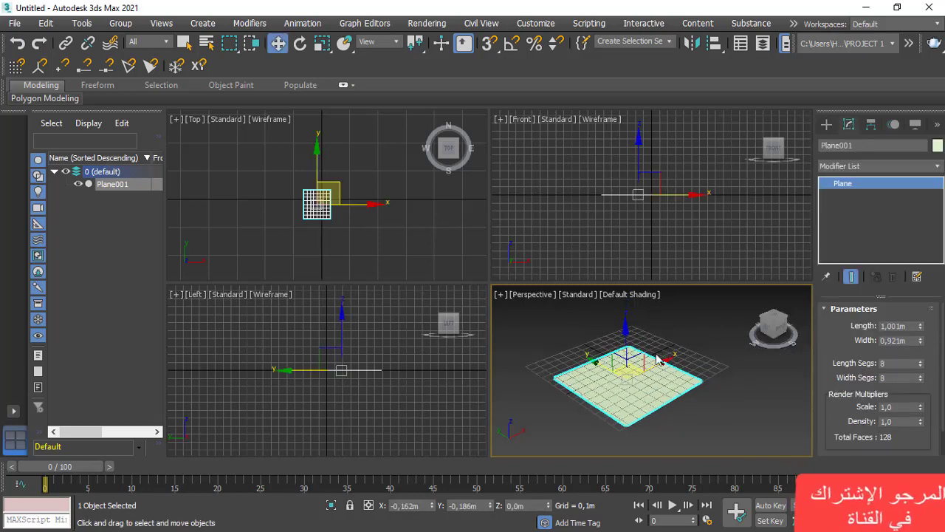
{"action": "double_click", "coordinate": [910, 329]}
{"action": "type", "text": "4"}
{"action": "double_click", "coordinate": [908, 340]}
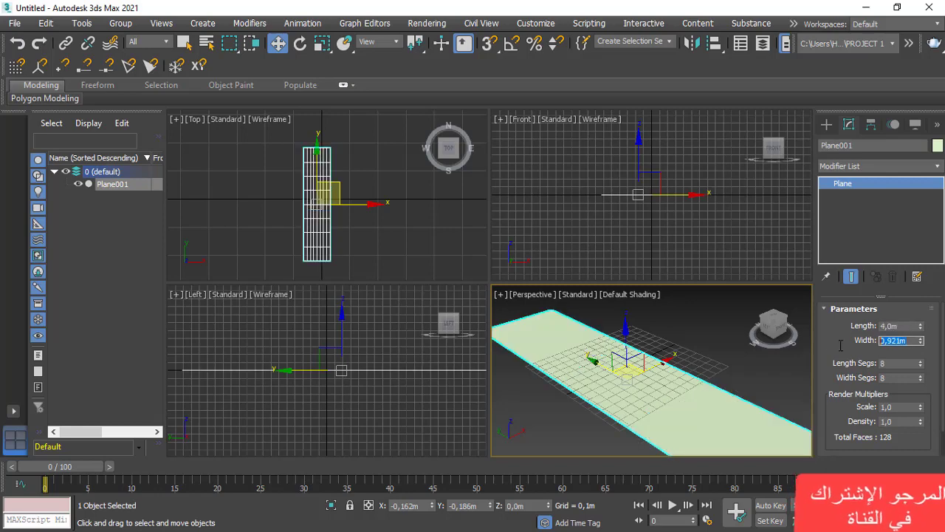
{"action": "type", "text": "3"}
Set both the length segments and the width segments of the plane to 10.
{"action": "left_click", "coordinate": [908, 363]}
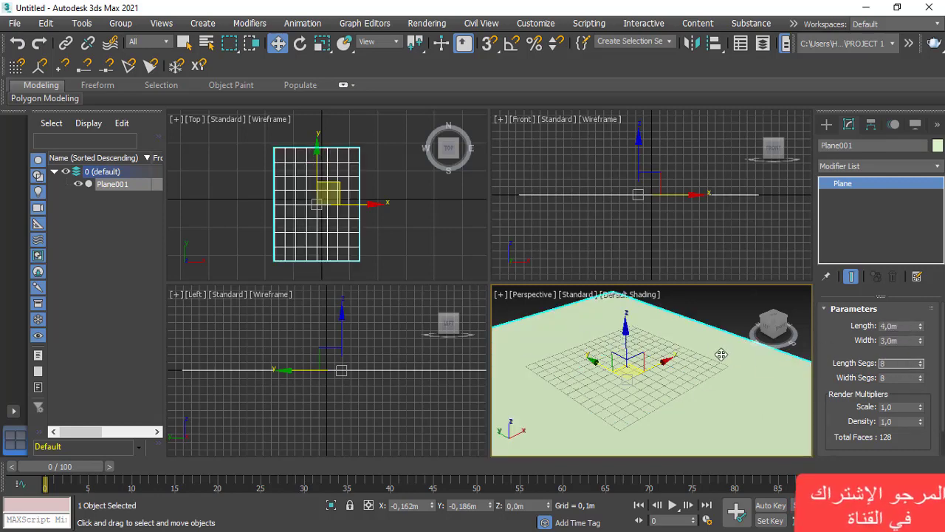
{"action": "scroll", "coordinate": [347, 198], "scroll_direction": "up", "scroll_amount": 4}
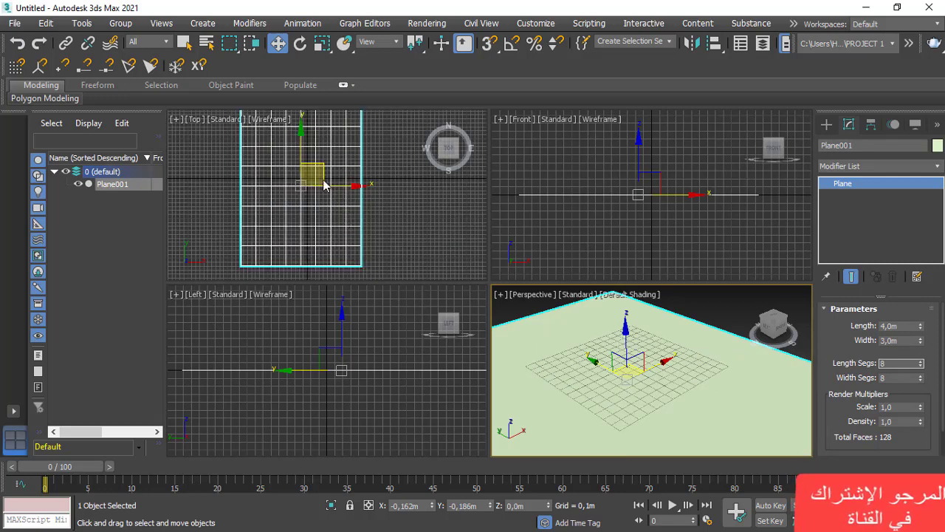
{"action": "mouse_move", "coordinate": [327, 184]}
{"action": "middle_mouse_down"}
{"action": "mouse_move", "coordinate": [317, 213]}
{"action": "mouse_move", "coordinate": [321, 172]}
{"action": "middle_mouse_up"}
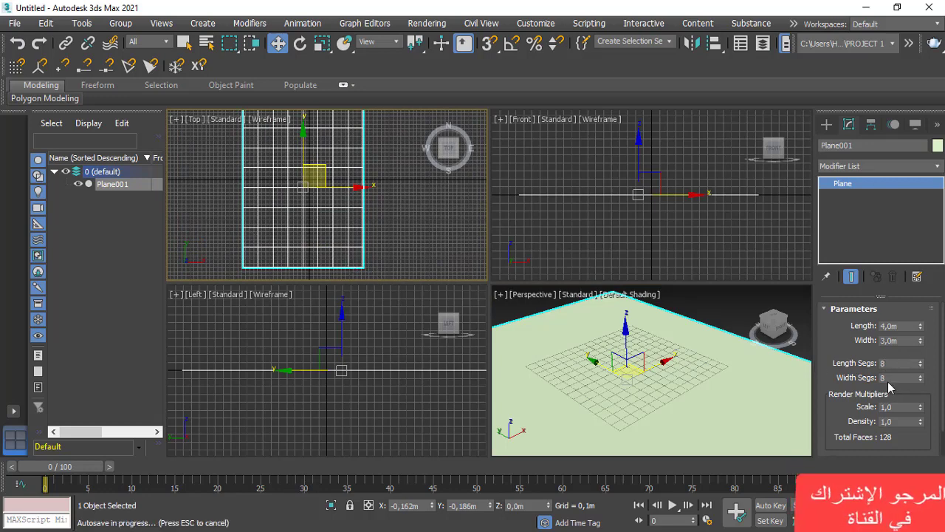
{"action": "mouse_move", "coordinate": [379, 222]}
{"action": "middle_mouse_down"}
{"action": "mouse_move", "coordinate": [383, 243]}
{"action": "mouse_move", "coordinate": [384, 221]}
{"action": "middle_mouse_up"}
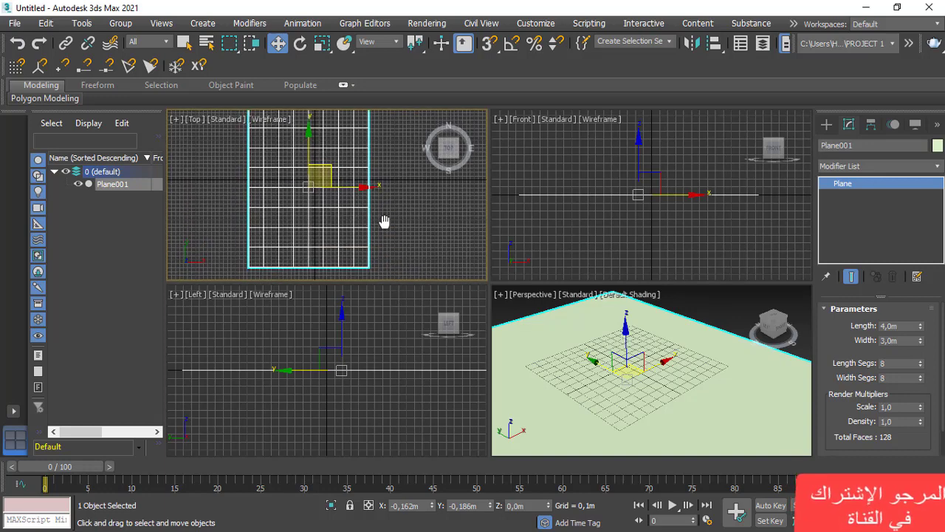
{"action": "double_click", "coordinate": [897, 362]}
{"action": "type", "text": "3"}
{"action": "double_click", "coordinate": [894, 378]}
{"action": "type", "text": "3"}
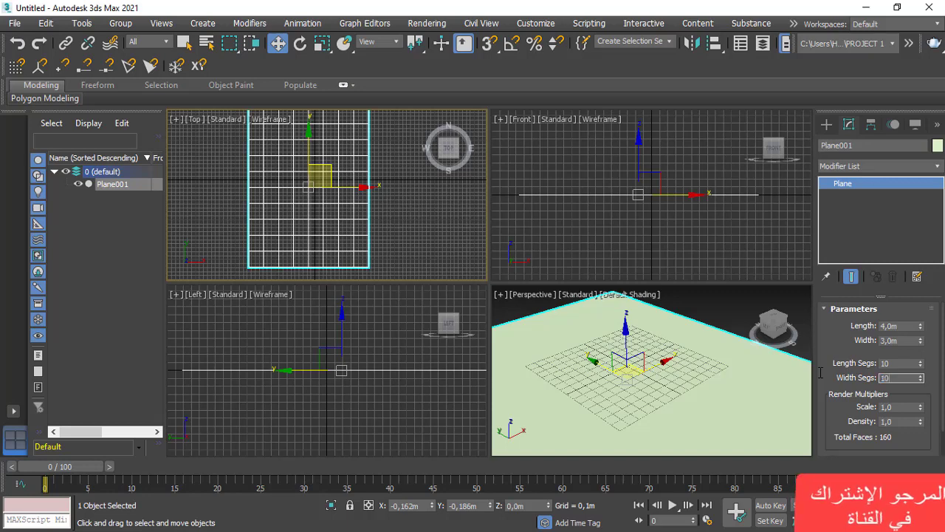
{"action": "left_click", "coordinate": [904, 364]}
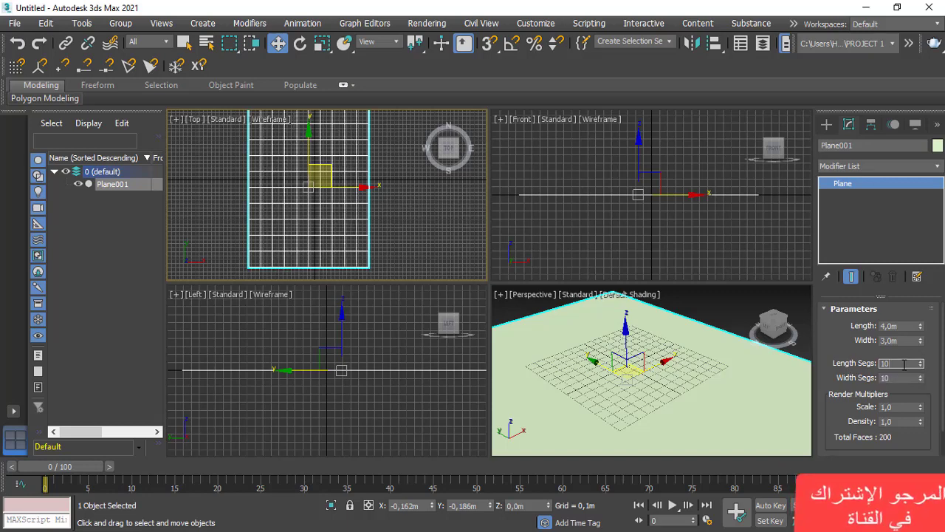
{"action": "scroll", "coordinate": [433, 246], "scroll_direction": "up", "scroll_amount": 1}
{"action": "scroll", "coordinate": [422, 233], "scroll_direction": "down", "scroll_amount": 2}
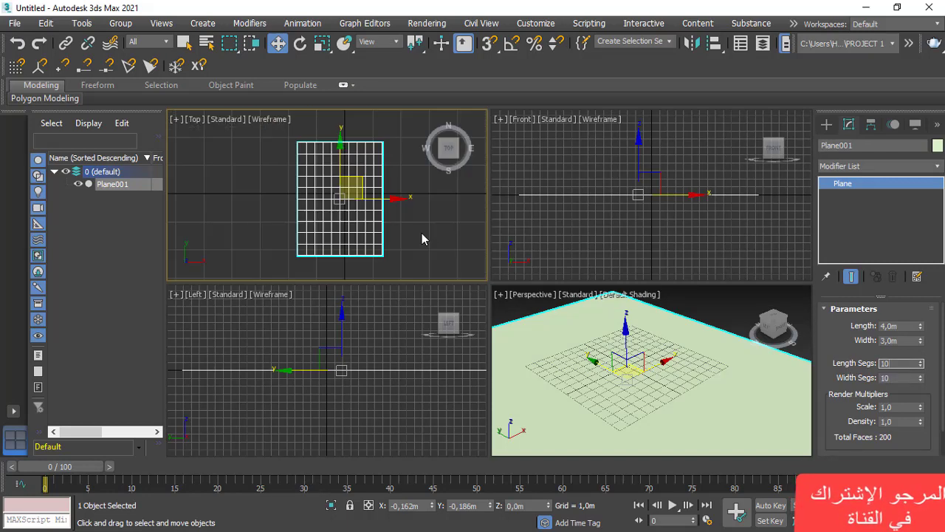
{"action": "middle_click_drag", "start_coordinate": [416, 214], "coordinate": [372, 214]}
{"action": "scroll", "coordinate": [628, 362], "scroll_direction": "down", "scroll_amount": 5}
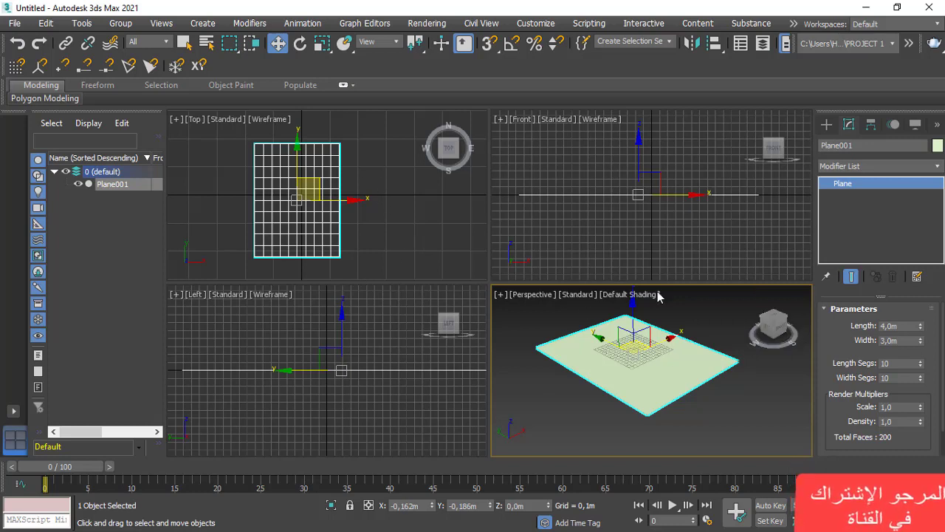
Switch to a layout of two side-by-side viewports and change the Front view to the home Perspective view, with the whole plane framed in both.
{"action": "left_click", "coordinate": [14, 411]}
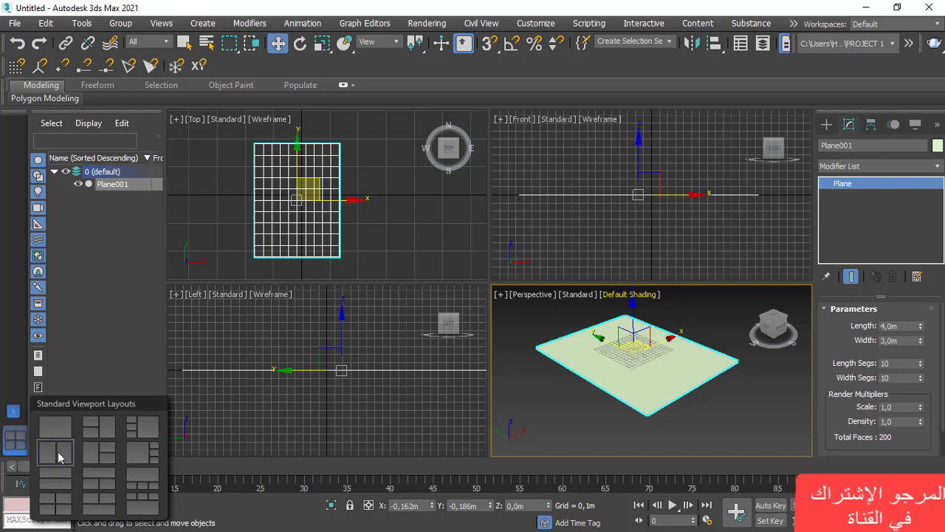
{"action": "left_click", "coordinate": [59, 453]}
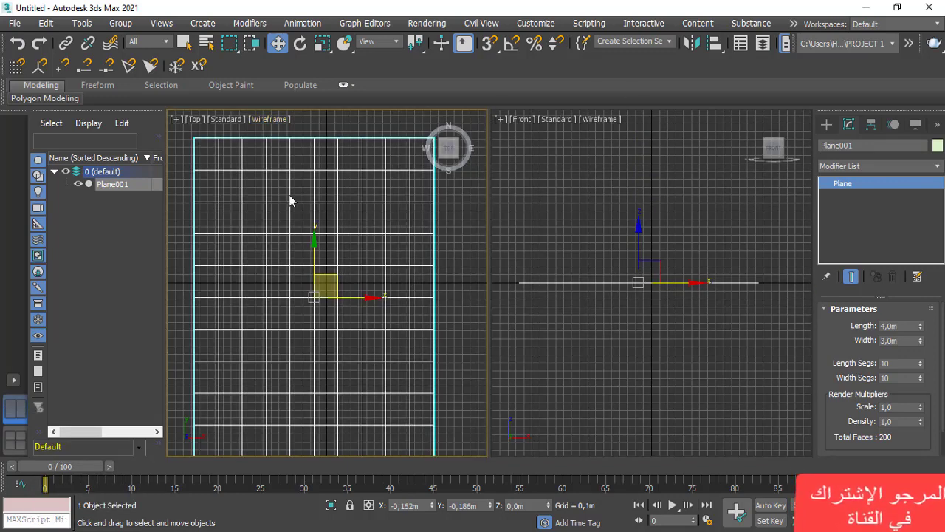
{"action": "left_click", "coordinate": [581, 211]}
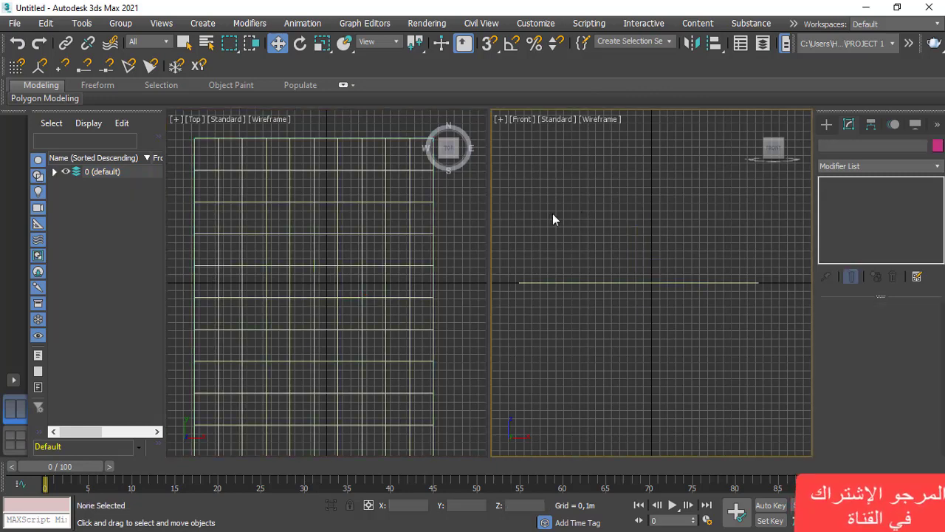
{"action": "left_click", "coordinate": [331, 232]}
{"action": "left_click", "coordinate": [591, 215]}
{"action": "left_click", "coordinate": [422, 237]}
{"action": "left_click", "coordinate": [600, 233]}
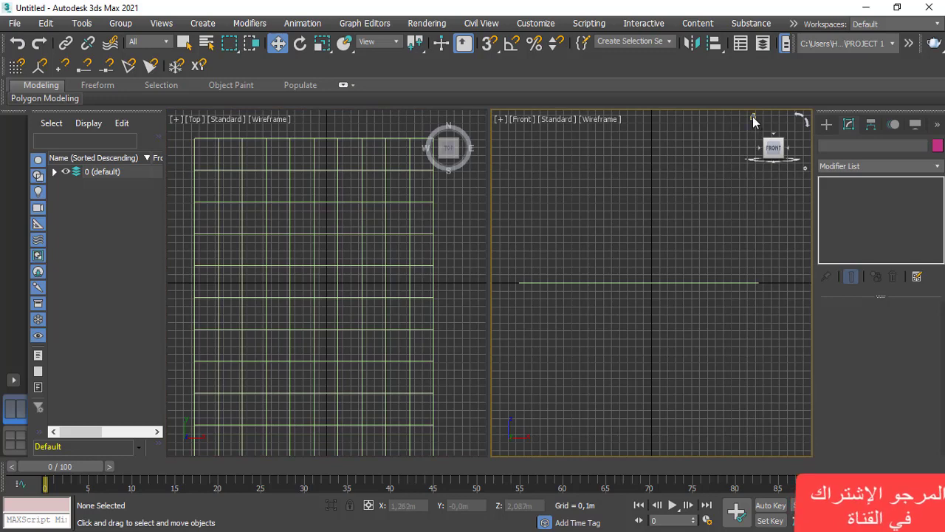
{"action": "left_click", "coordinate": [753, 116]}
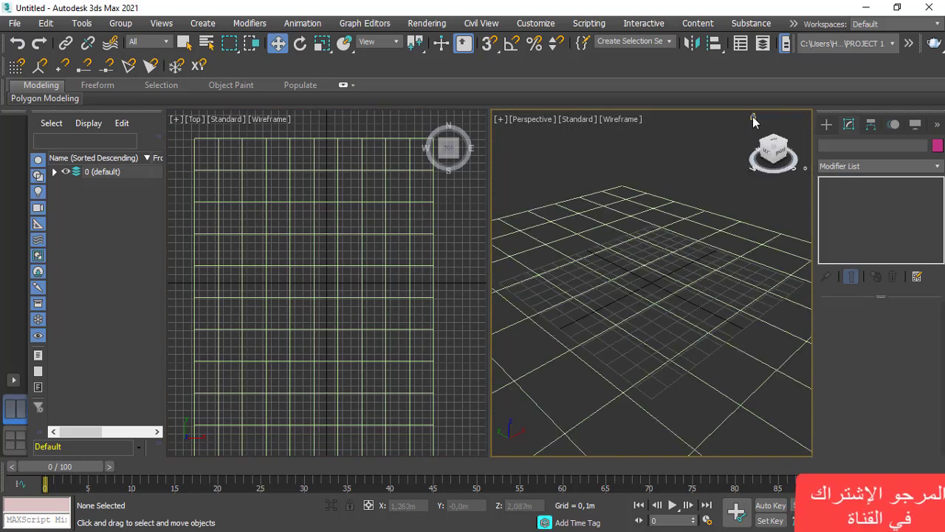
{"action": "scroll", "coordinate": [632, 257], "scroll_direction": "down", "scroll_amount": 6}
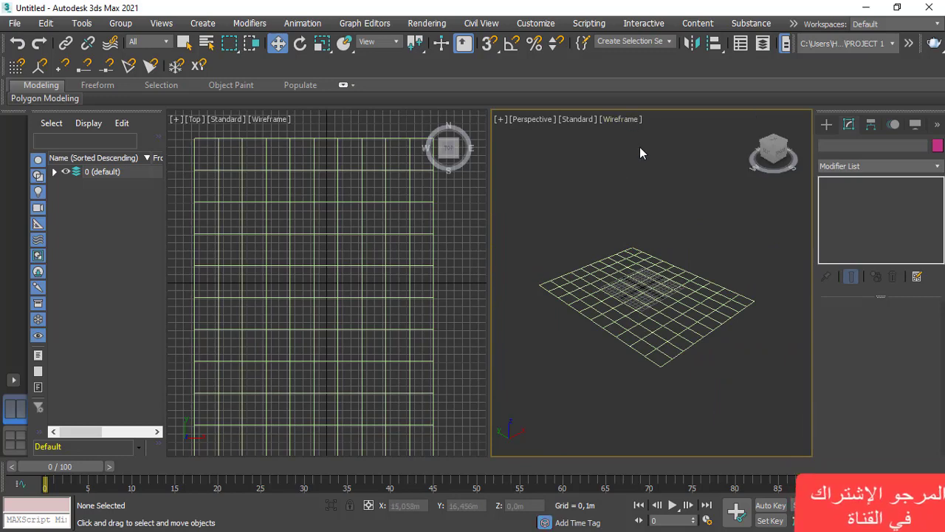
{"action": "scroll", "coordinate": [330, 261], "scroll_direction": "down", "scroll_amount": 4}
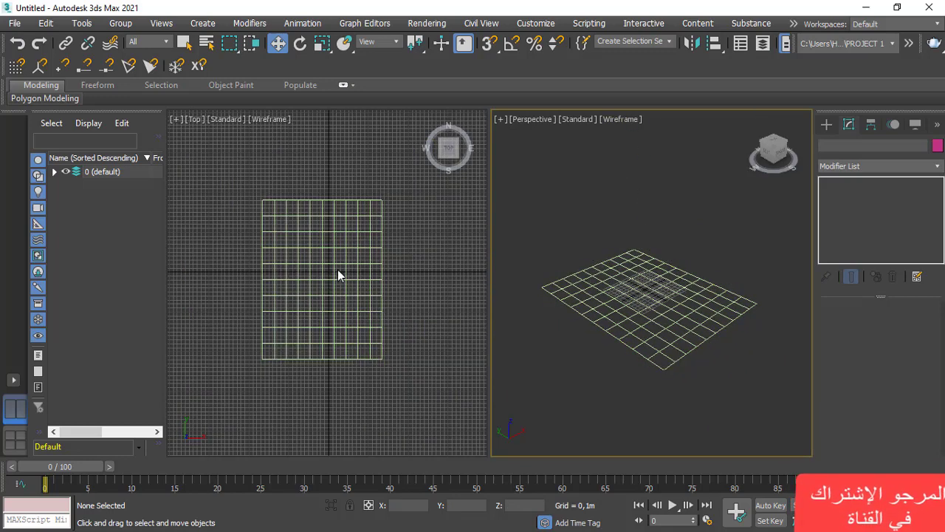
{"action": "middle_click_drag", "start_coordinate": [337, 275], "coordinate": [319, 238]}
{"action": "scroll", "coordinate": [647, 232], "scroll_direction": "up", "scroll_amount": 3}
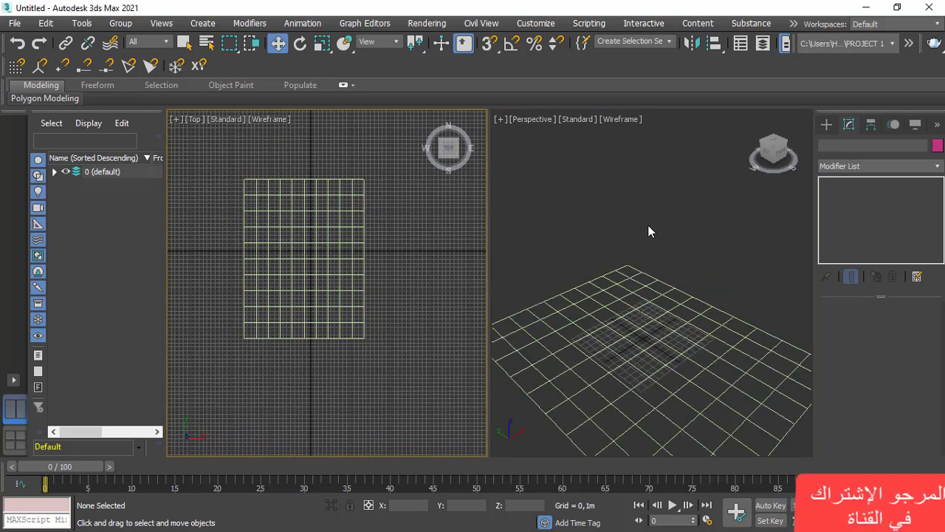
{"action": "scroll", "coordinate": [647, 231], "scroll_direction": "down", "scroll_amount": 4}
{"action": "scroll", "coordinate": [615, 256], "scroll_direction": "up", "scroll_amount": 2}
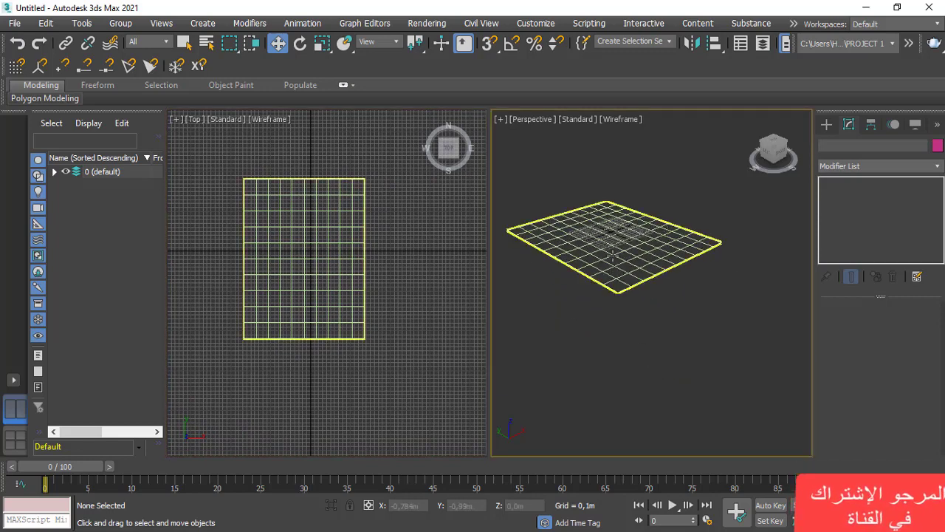
Select the plane and convert it to an Editable Poly.
{"action": "left_click", "coordinate": [613, 254]}
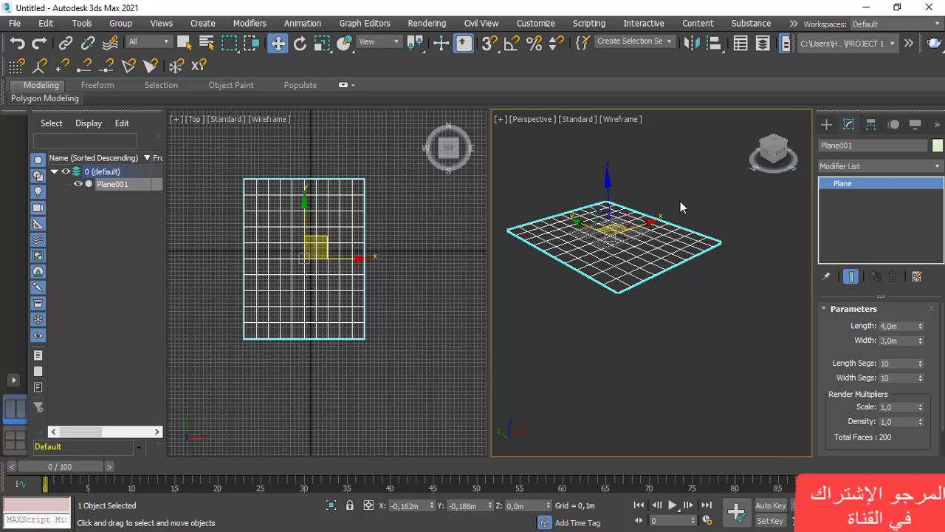
{"action": "mouse_move", "coordinate": [26, 108]}
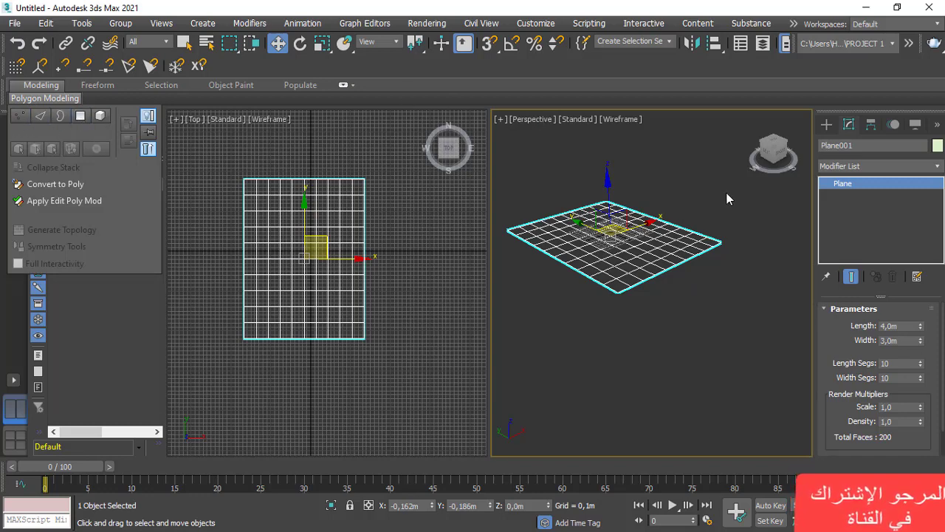
{"action": "right_click", "coordinate": [664, 245]}
{"action": "mouse_move", "coordinate": [698, 384]}
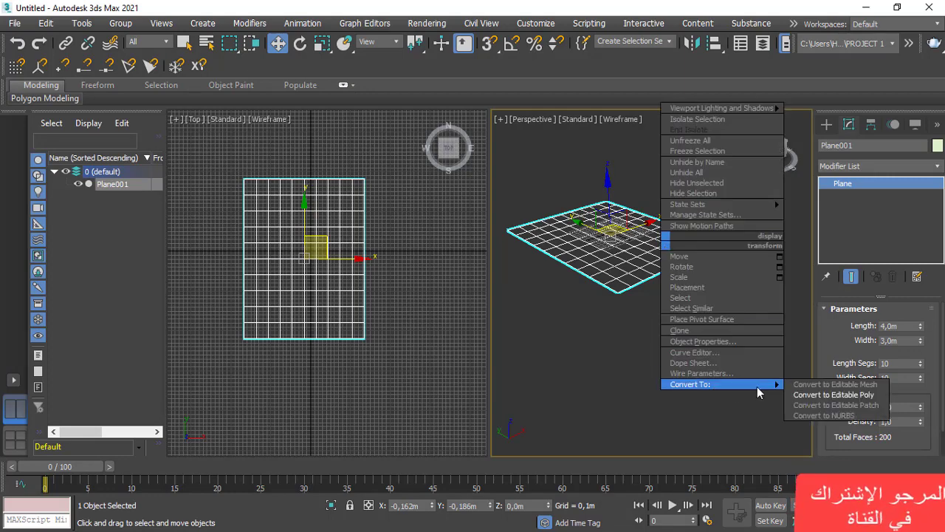
{"action": "left_click", "coordinate": [861, 395]}
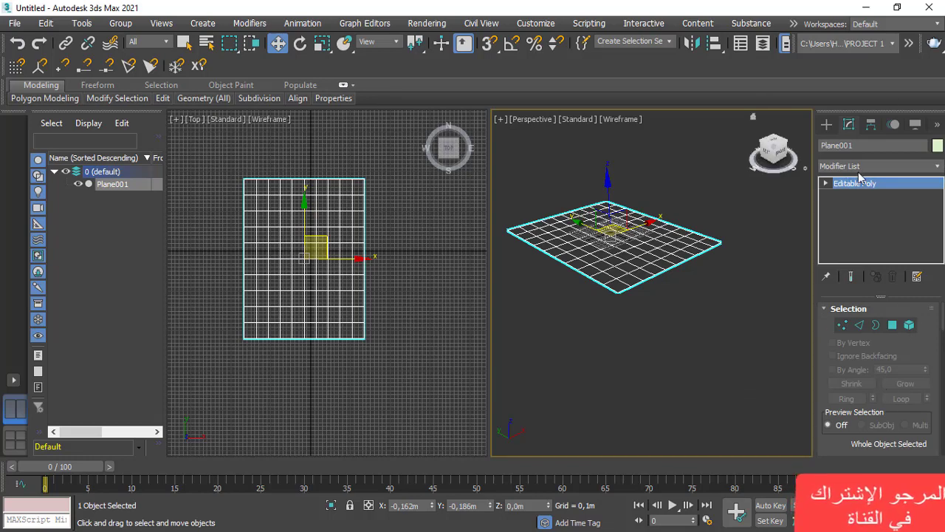
Add an Edit Poly modifier to the plane and look through its mode and selection parameters.
{"action": "left_click", "coordinate": [938, 166]}
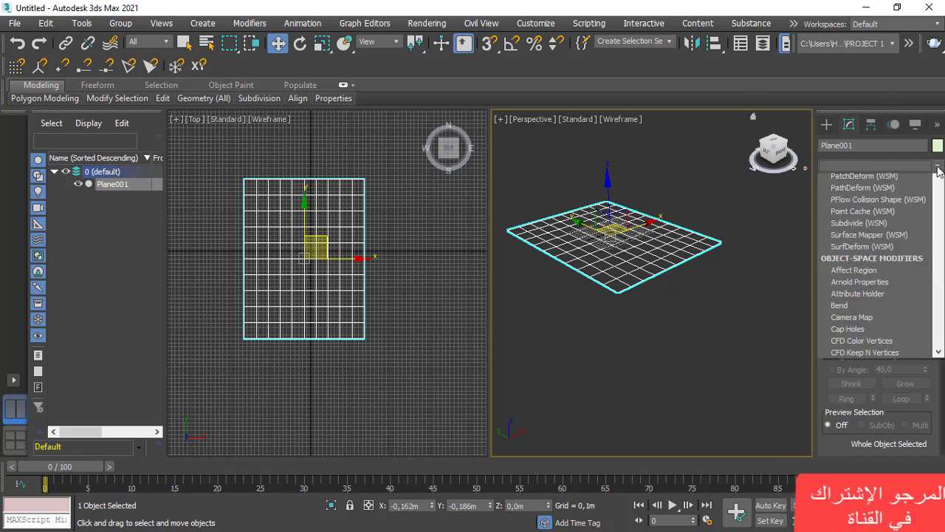
{"action": "scroll", "coordinate": [872, 375], "scroll_direction": "down", "scroll_amount": 3}
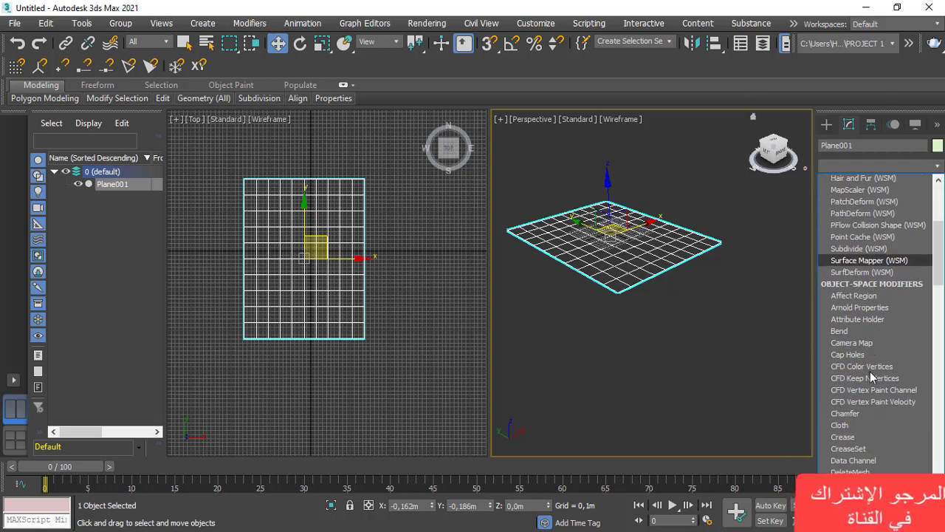
{"action": "scroll", "coordinate": [871, 375], "scroll_direction": "down", "scroll_amount": 5}
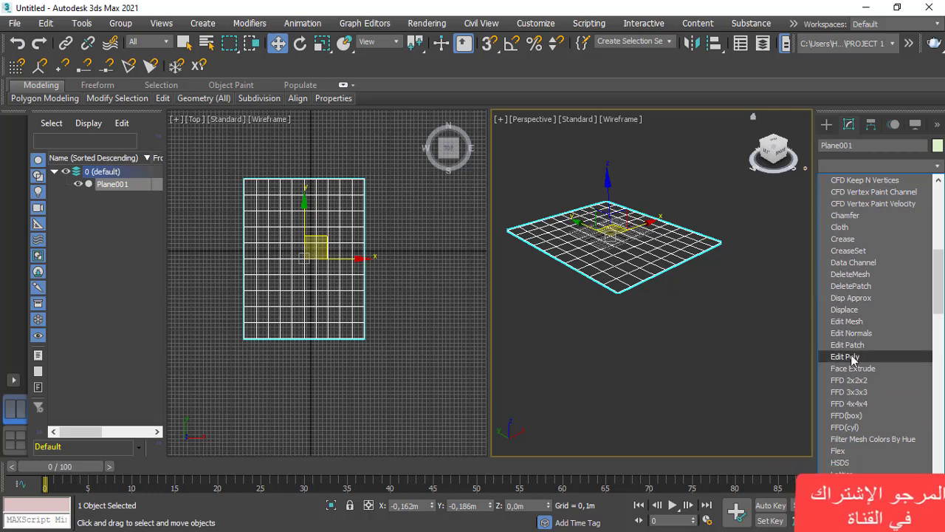
{"action": "left_click", "coordinate": [846, 356]}
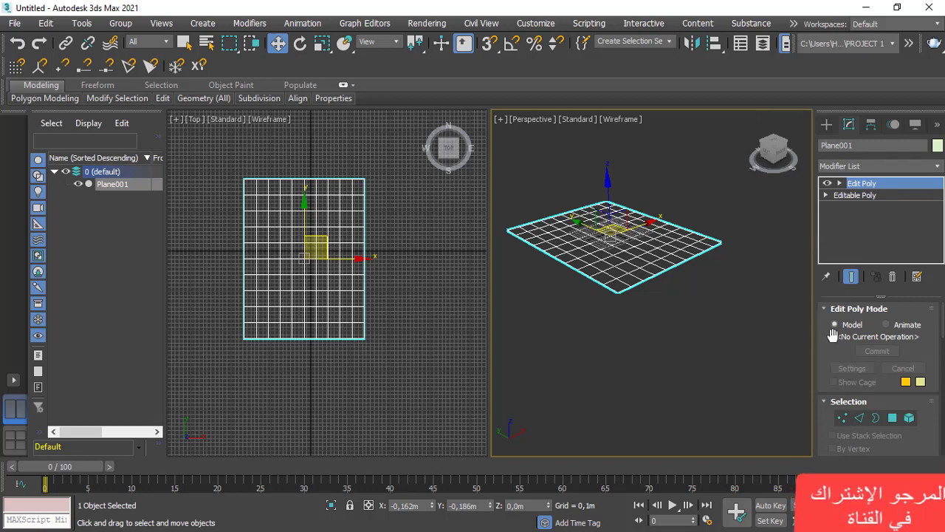
{"action": "scroll", "coordinate": [838, 354], "scroll_direction": "down", "scroll_amount": 2}
{"action": "scroll", "coordinate": [849, 392], "scroll_direction": "down", "scroll_amount": 2}
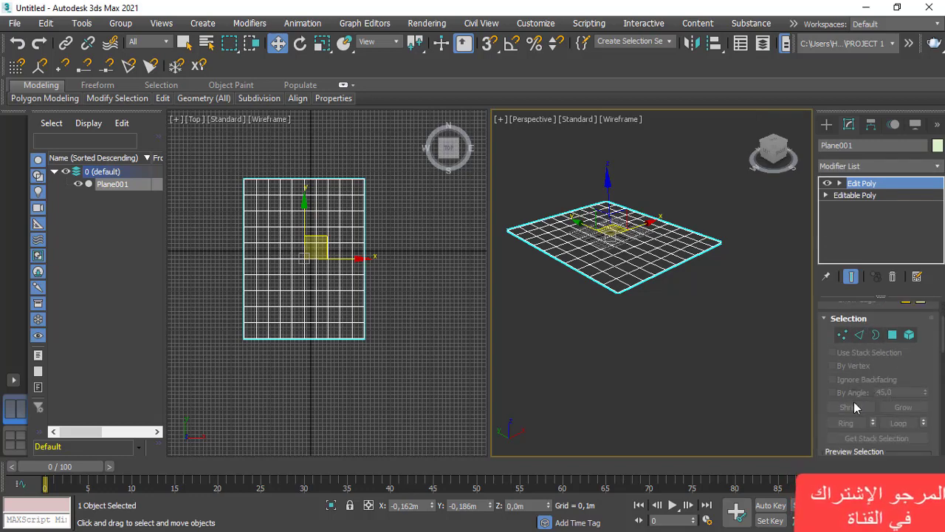
{"action": "scroll", "coordinate": [864, 362], "scroll_direction": "up", "scroll_amount": 4}
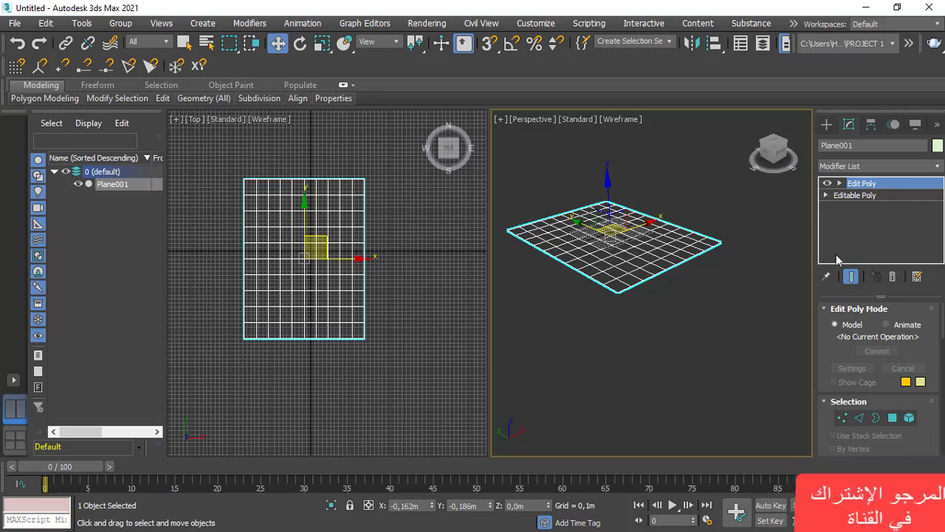
Widen the command panel to two columns so the Edit Poly parameter groups sit side by side.
{"action": "left_click_drag", "start_coordinate": [814, 226], "coordinate": [667, 222]}
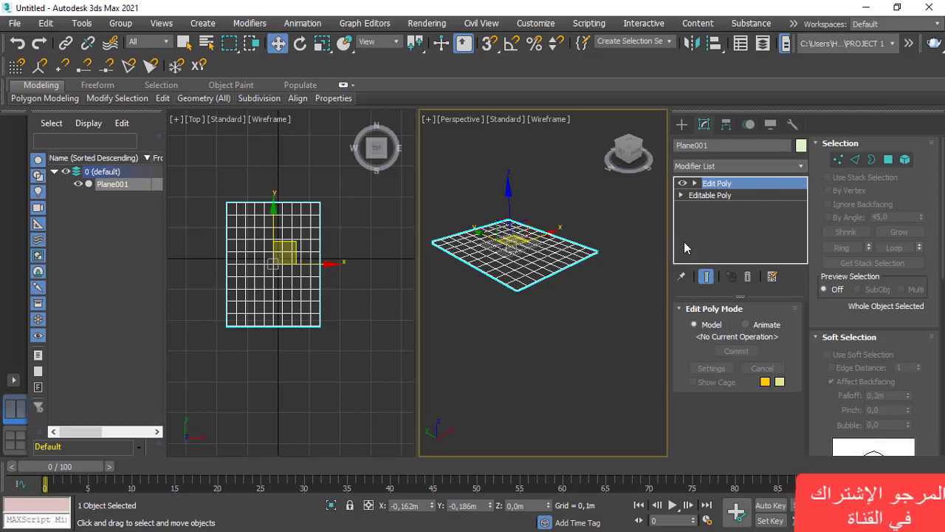
{"action": "left_click_drag", "start_coordinate": [668, 263], "coordinate": [672, 265]}
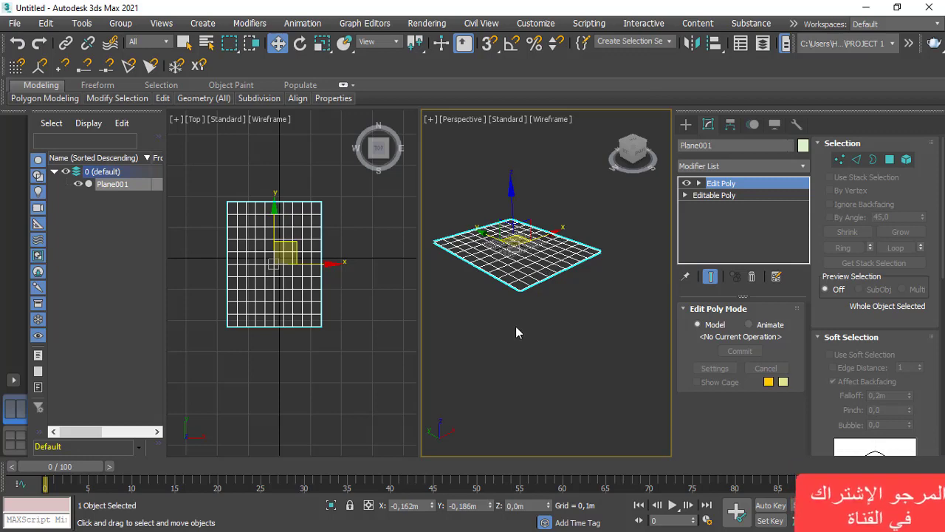
{"action": "mouse_move", "coordinate": [516, 332]}
{"action": "middle_mouse_down"}
{"action": "mouse_move", "coordinate": [508, 333]}
{"action": "mouse_move", "coordinate": [523, 345]}
{"action": "middle_mouse_up"}
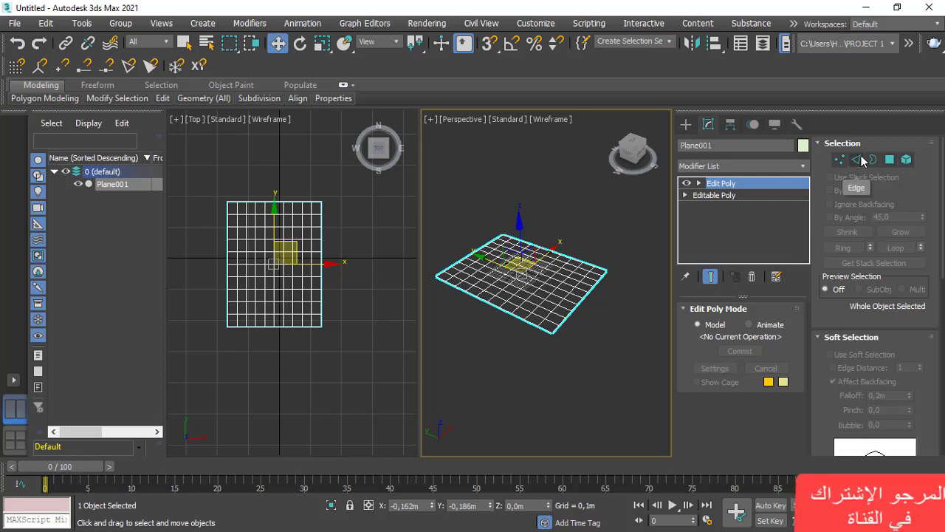
{"action": "middle_click_drag", "start_coordinate": [558, 221], "coordinate": [582, 227]}
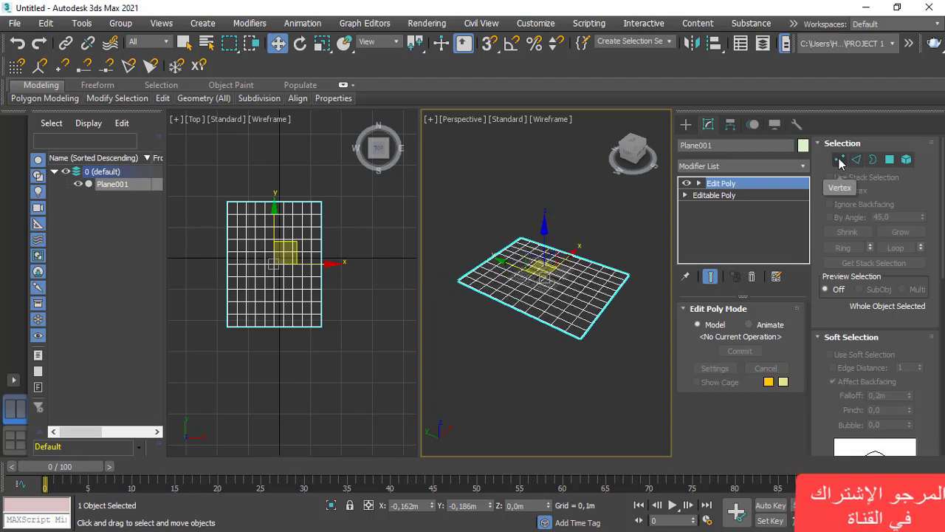
Switch the plane's Edit Poly modifier to Vertex sub-object level.
{"action": "left_click", "coordinate": [839, 161]}
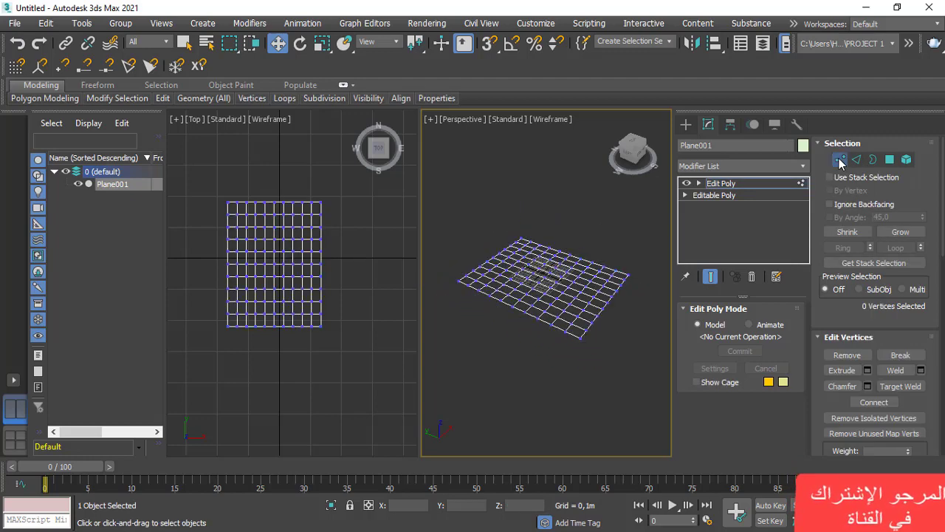
{"action": "scroll", "coordinate": [583, 255], "scroll_direction": "up", "scroll_amount": 2}
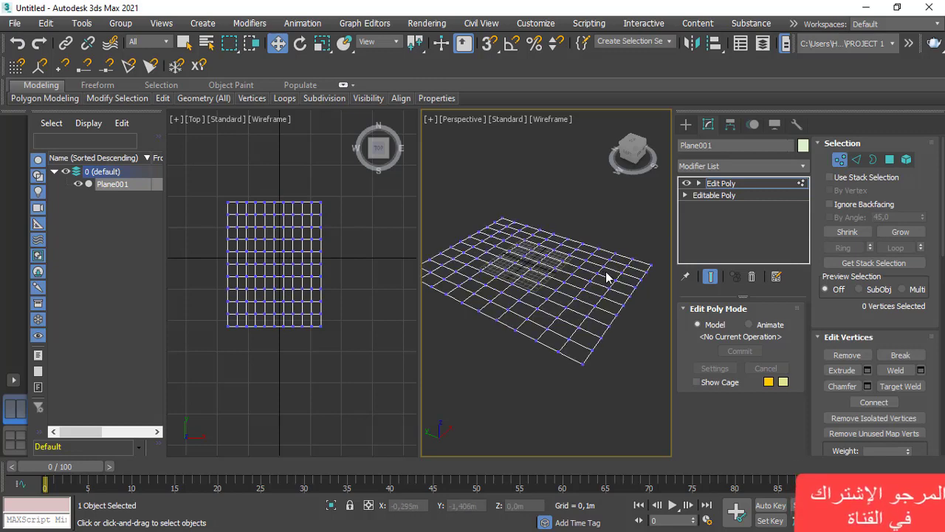
{"action": "scroll", "coordinate": [530, 309], "scroll_direction": "up", "scroll_amount": 1}
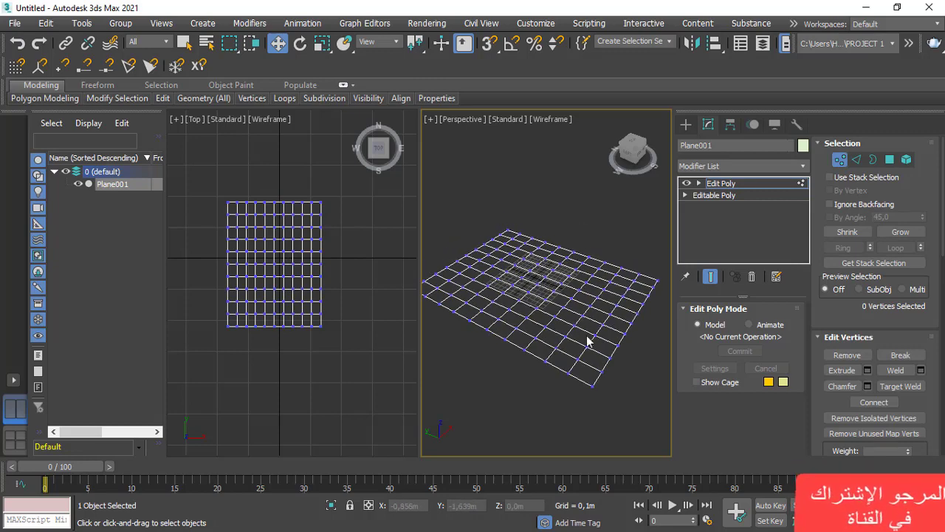
{"action": "middle_click_drag", "start_coordinate": [544, 297], "coordinate": [547, 279]}
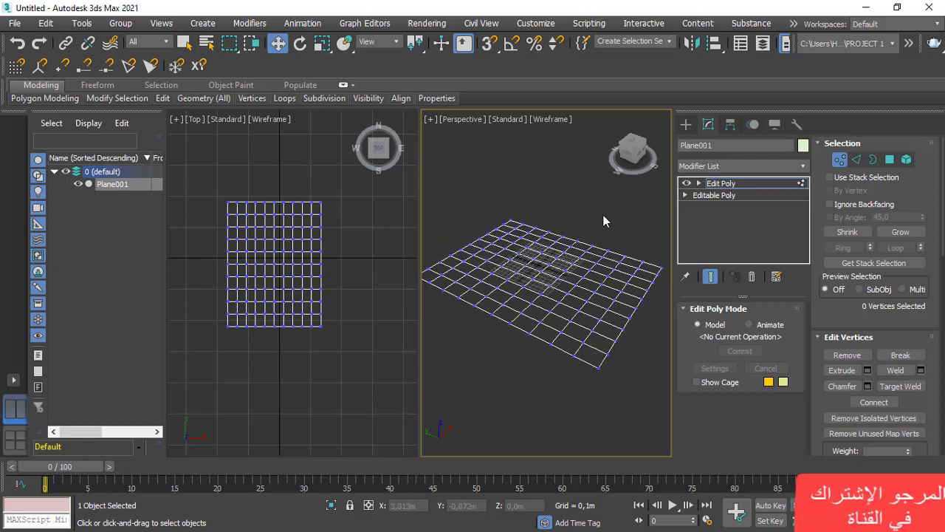
{"action": "middle_click_drag", "start_coordinate": [602, 215], "coordinate": [582, 220]}
{"action": "mouse_move", "coordinate": [528, 236]}
{"action": "middle_mouse_down", "text": "alt"}
{"action": "mouse_move", "coordinate": [544, 211]}
{"action": "mouse_move", "coordinate": [541, 226]}
{"action": "middle_mouse_up", "text": "alt"}
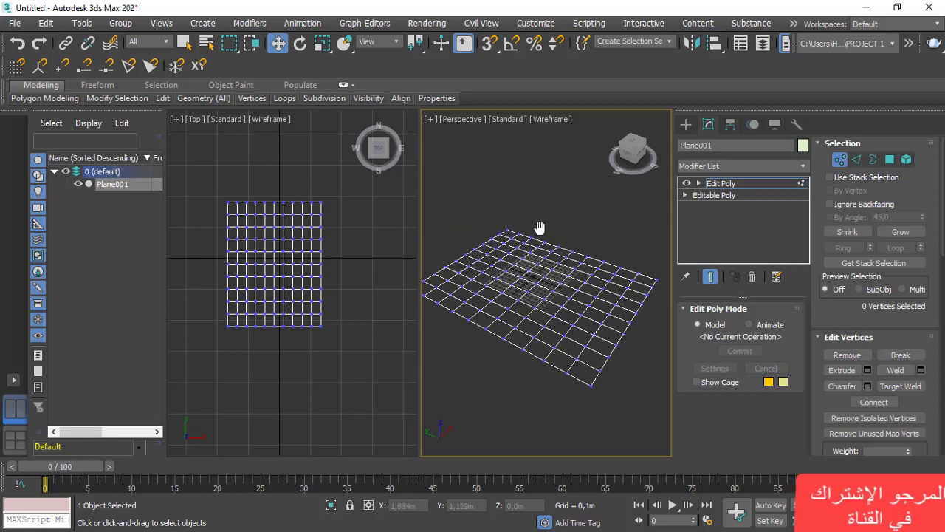
Raise a single vertex near the plane's centre to about 0.29 m along Z and return its height to 0.
{"action": "left_click", "coordinate": [527, 289]}
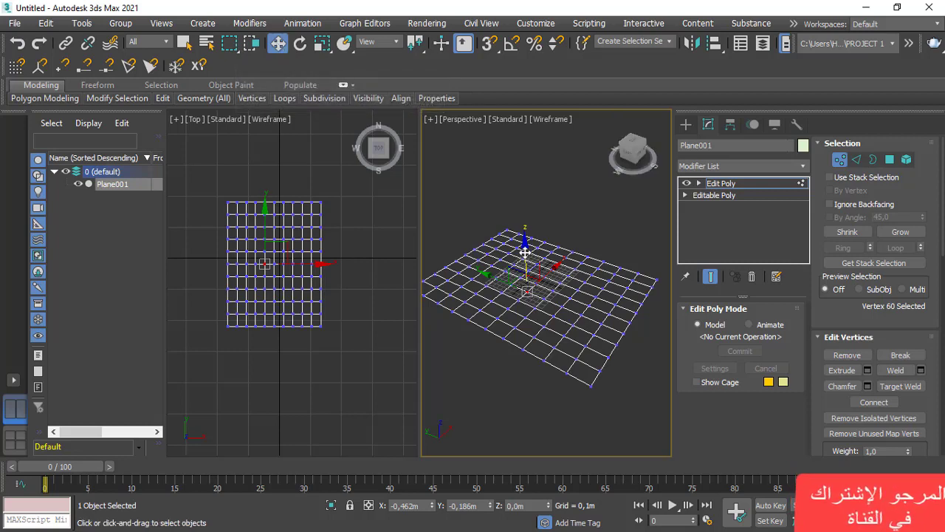
{"action": "mouse_move", "coordinate": [524, 242]}
{"action": "left_mouse_down"}
{"action": "mouse_move", "coordinate": [517, 203]}
{"action": "mouse_move", "coordinate": [526, 248]}
{"action": "mouse_move", "coordinate": [527, 236]}
{"action": "left_mouse_up"}
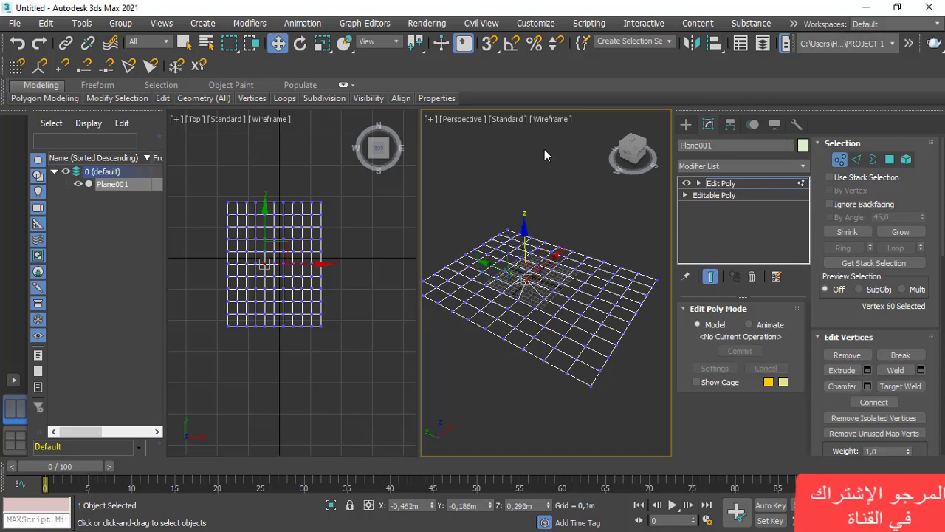
{"action": "type", "text": "0"}
{"action": "key", "text": "Return"}
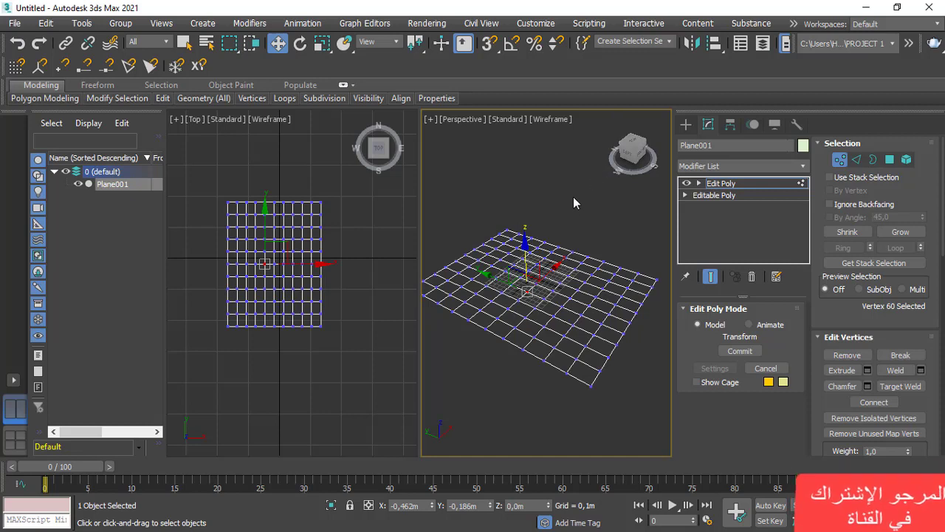
Add a second vertex to the selection, try raising both to about 0.93 m along Z, and undo the move.
{"action": "left_click", "coordinate": [605, 285]}
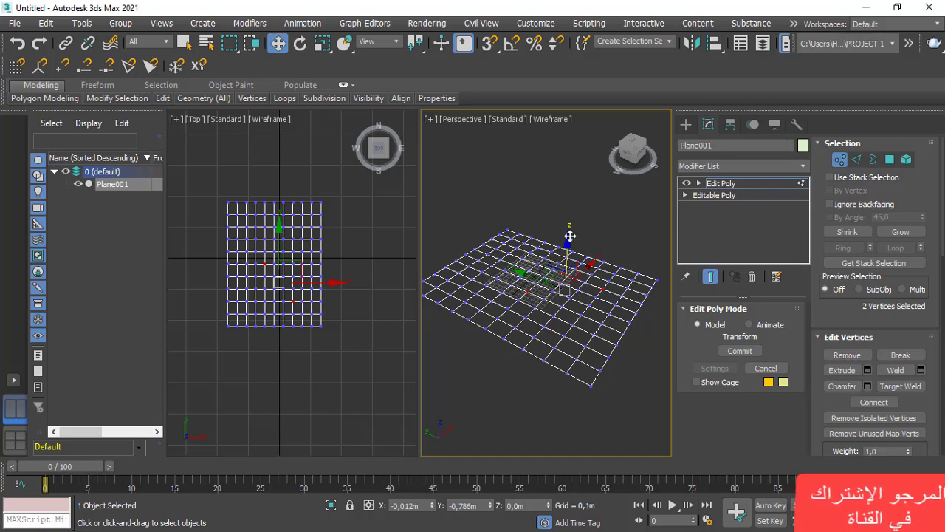
{"action": "left_click_drag", "start_coordinate": [570, 236], "coordinate": [568, 203]}
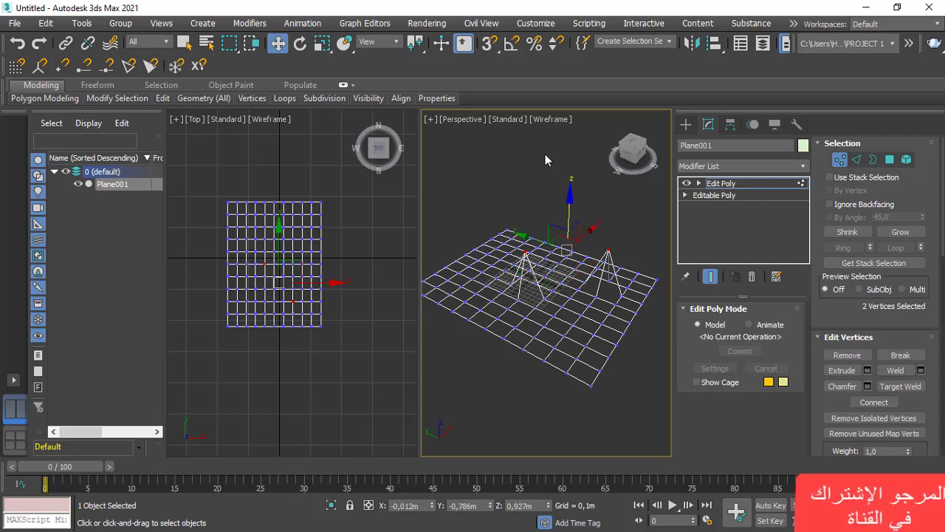
{"action": "key", "text": "ctrl+z"}
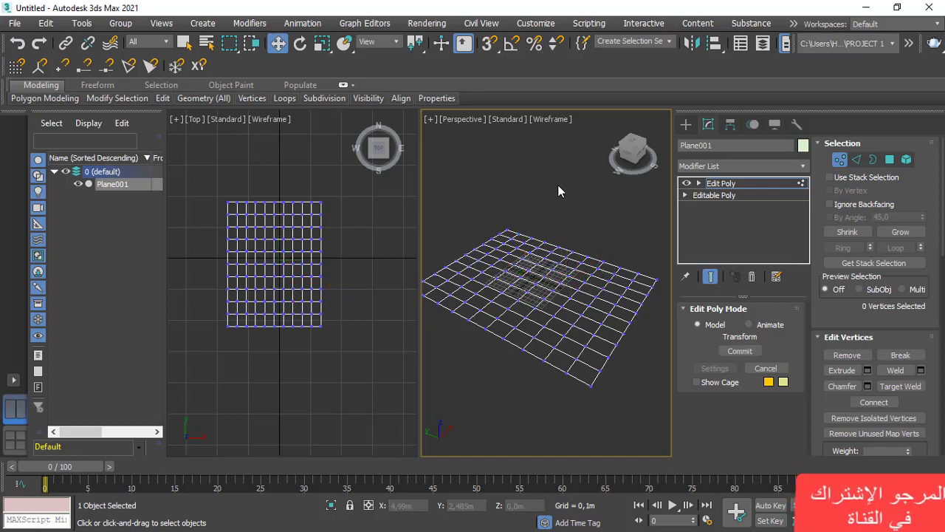
Grow the selection three times from the plane's centre vertex, try raising it to about 1.11 m along Z, and undo the move.
{"action": "left_click", "coordinate": [536, 283]}
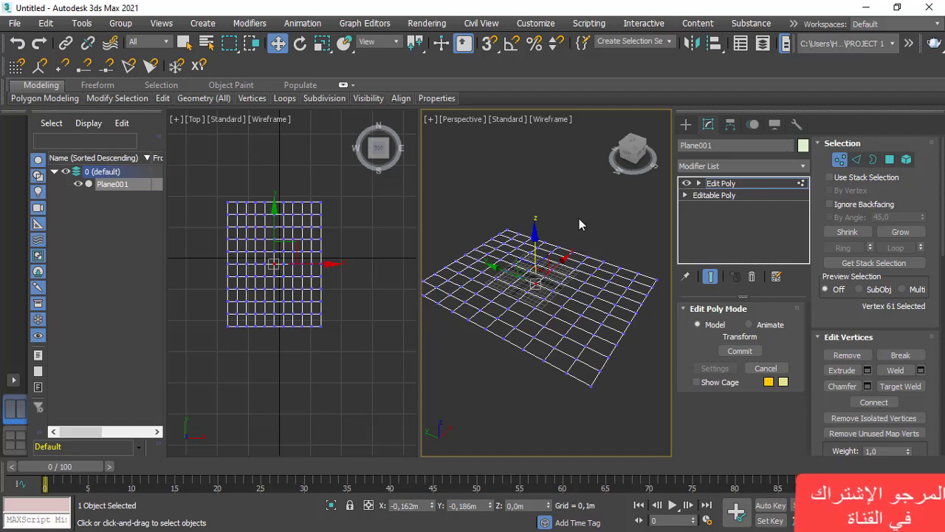
{"action": "scroll", "coordinate": [579, 219], "scroll_direction": "up", "scroll_amount": 1}
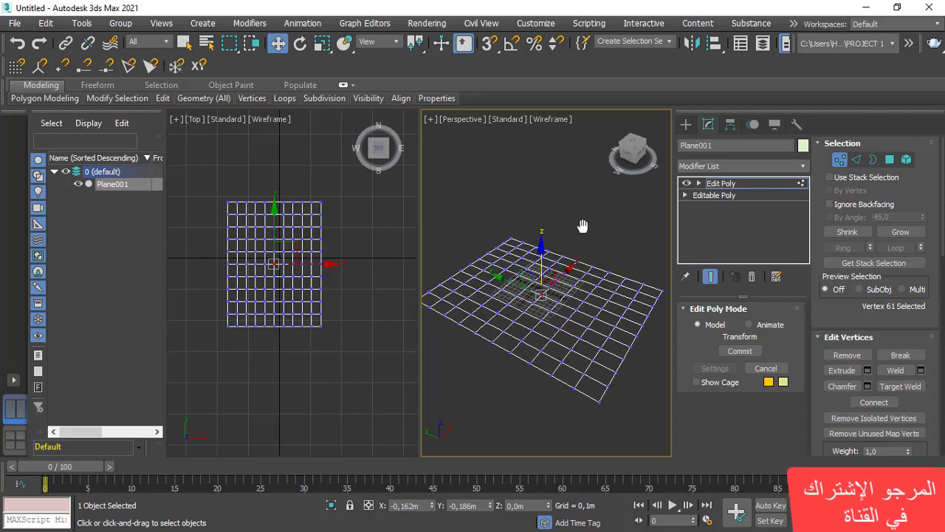
{"action": "left_click", "coordinate": [902, 232]}
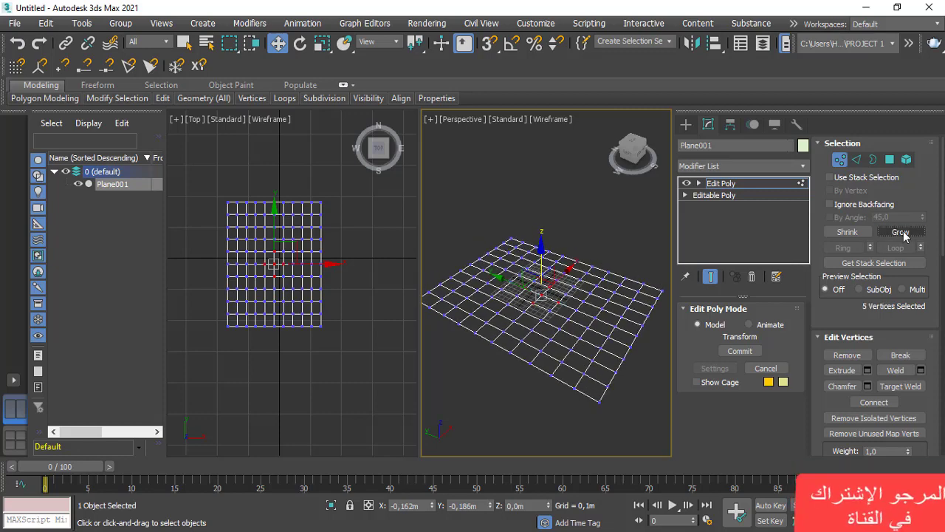
{"action": "left_click", "coordinate": [901, 232]}
{"action": "left_click", "coordinate": [901, 231]}
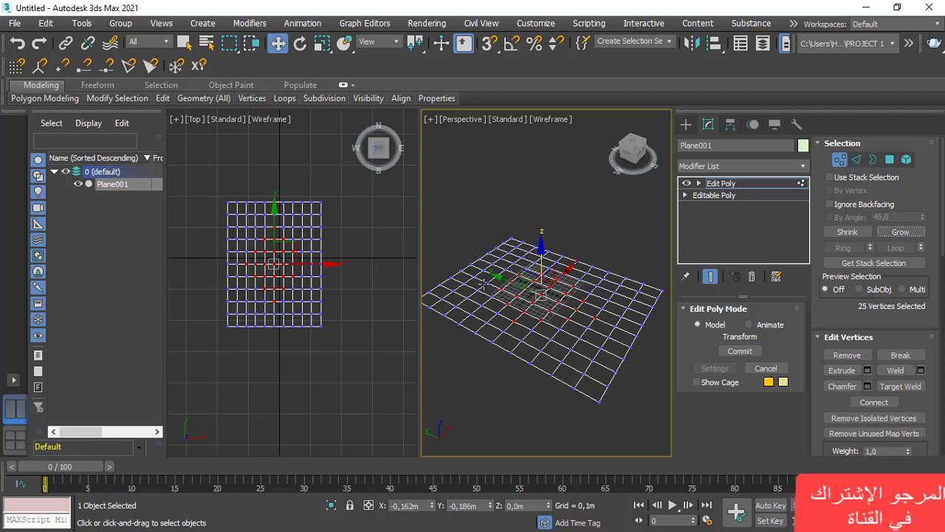
{"action": "left_click_drag", "start_coordinate": [542, 246], "coordinate": [533, 171]}
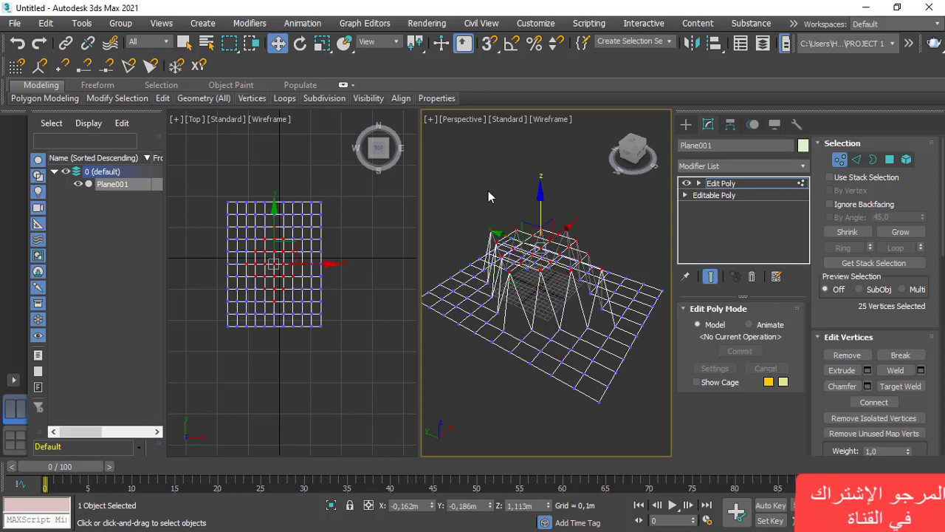
{"action": "key", "text": "ctrl+z"}
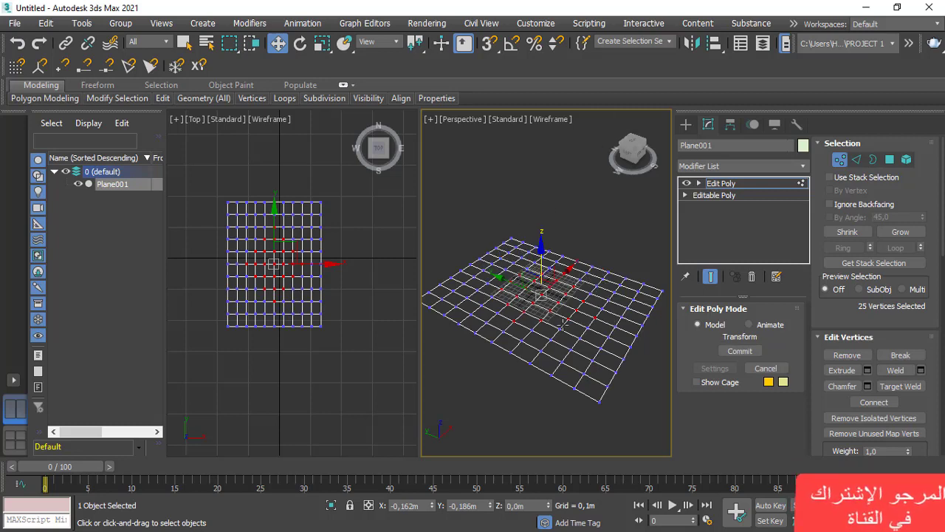
Shrink the grown vertex selection repeatedly until no vertex is selected.
{"action": "left_click", "coordinate": [853, 235]}
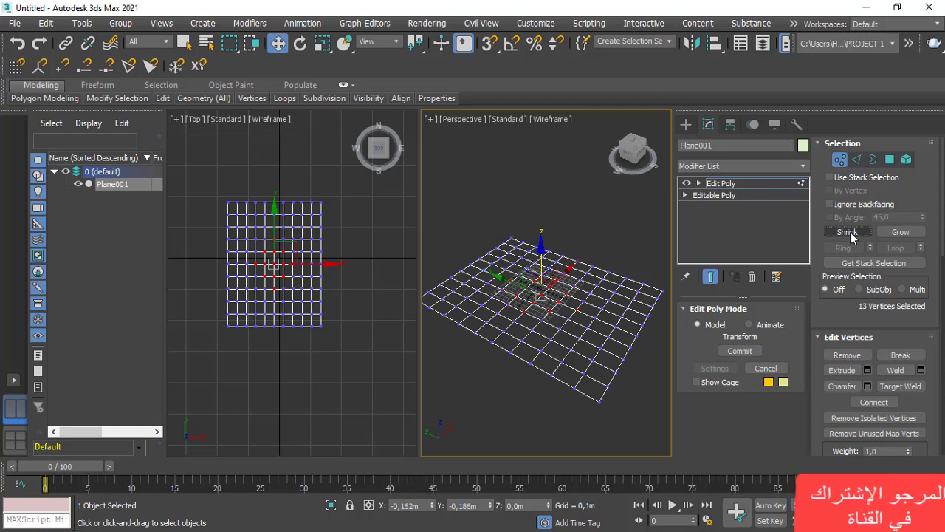
{"action": "left_click", "coordinate": [852, 234]}
{"action": "left_click", "coordinate": [852, 235]}
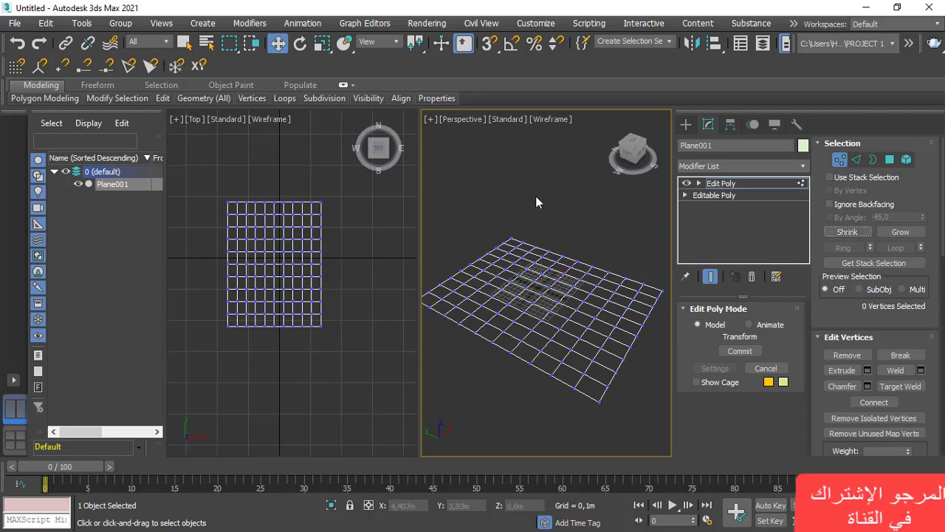
{"action": "left_click", "coordinate": [539, 215]}
{"action": "scroll", "coordinate": [540, 214], "scroll_direction": "down", "scroll_amount": 3}
{"action": "middle_click_drag", "start_coordinate": [543, 236], "coordinate": [561, 200]}
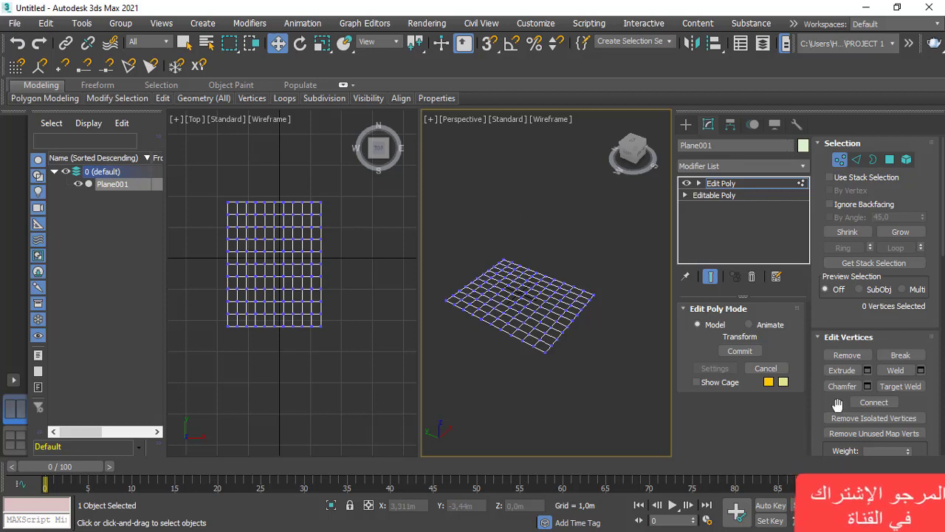
Go through the Edge, Border, Polygon and Vertex sub-object levels of Edit Poly and finish at Edge level.
{"action": "left_click", "coordinate": [858, 161]}
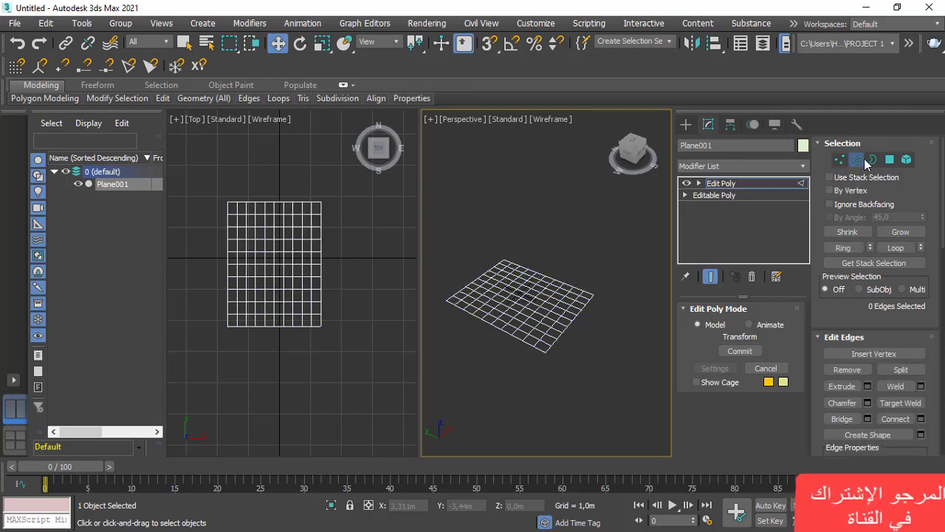
{"action": "left_click", "coordinate": [873, 159]}
{"action": "left_click", "coordinate": [891, 160]}
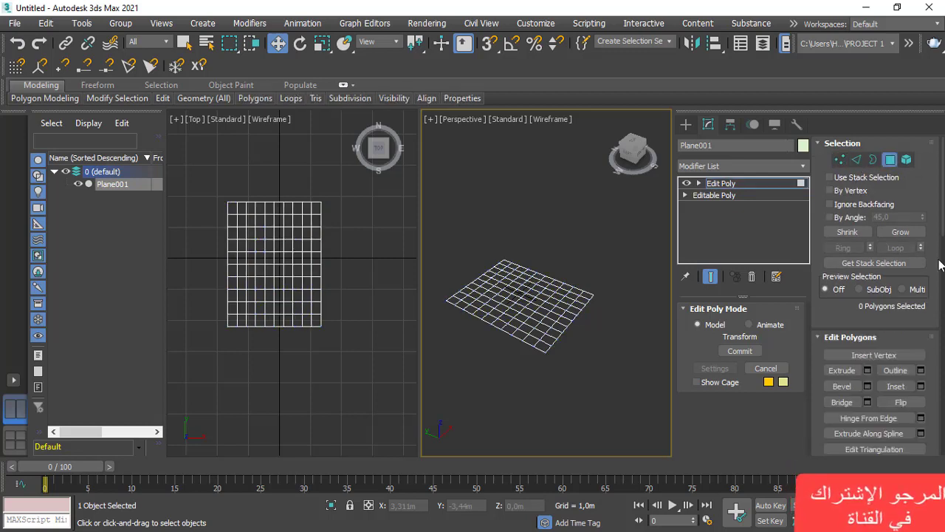
{"action": "left_click", "coordinate": [872, 161]}
{"action": "left_click", "coordinate": [856, 160]}
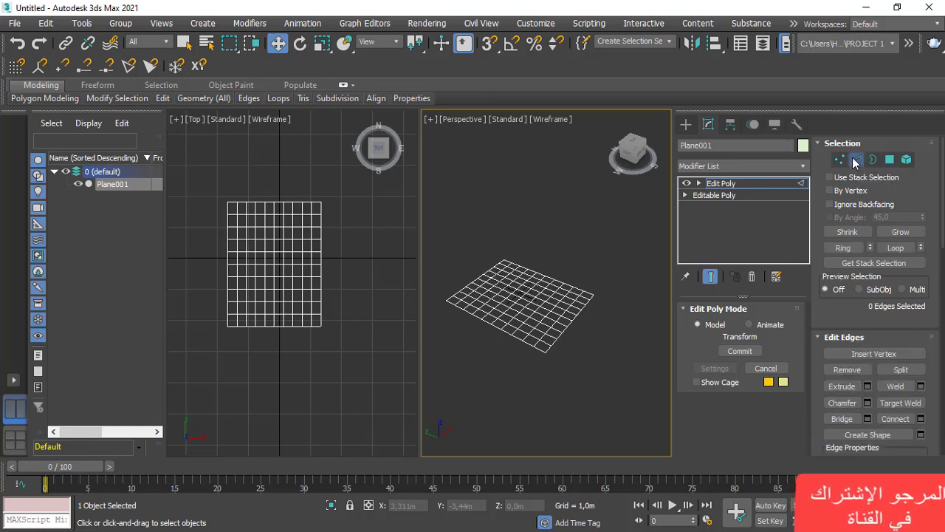
{"action": "left_click", "coordinate": [840, 162]}
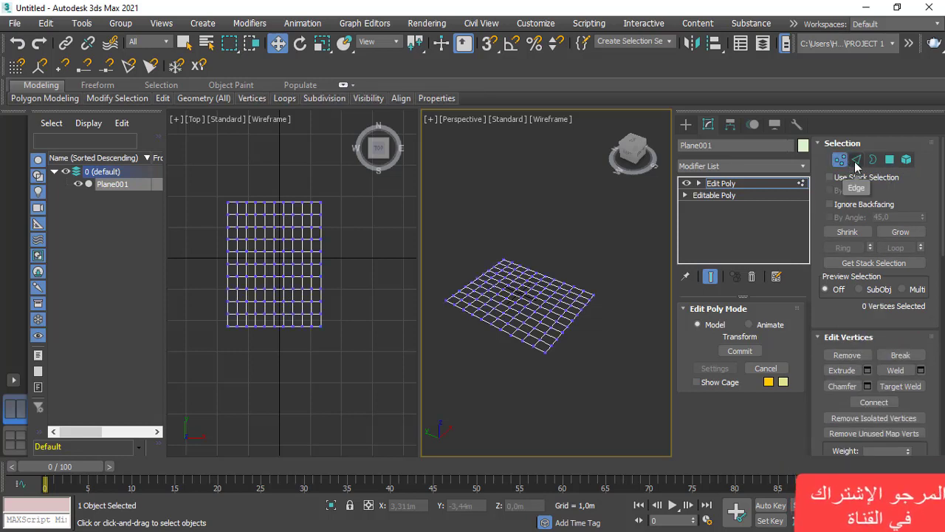
{"action": "left_click", "coordinate": [856, 161]}
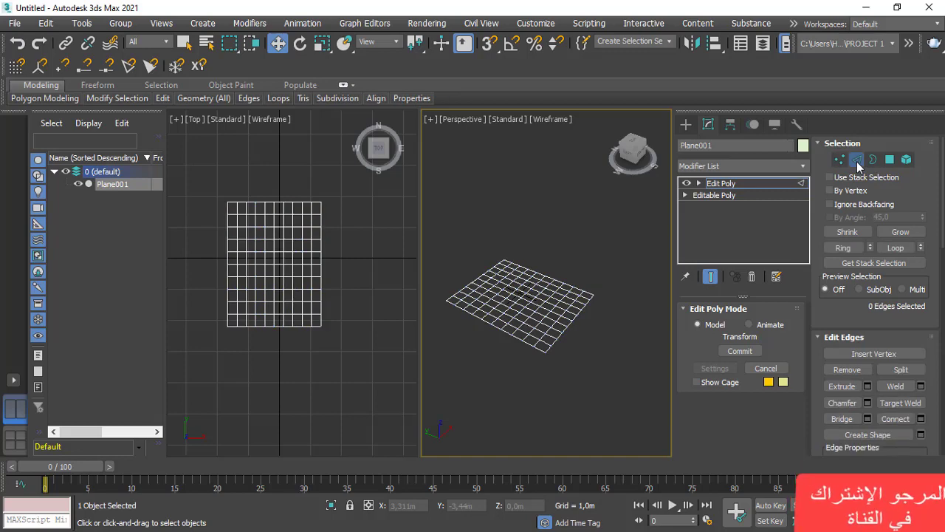
Select two adjacent edges in the same line across the plane, just in front of its centre in the Perspective view.
{"action": "middle_click_drag", "start_coordinate": [506, 316], "coordinate": [532, 321]}
{"action": "middle_click_drag", "start_coordinate": [483, 253], "coordinate": [519, 268]}
{"action": "scroll", "coordinate": [540, 336], "scroll_direction": "up", "scroll_amount": 4}
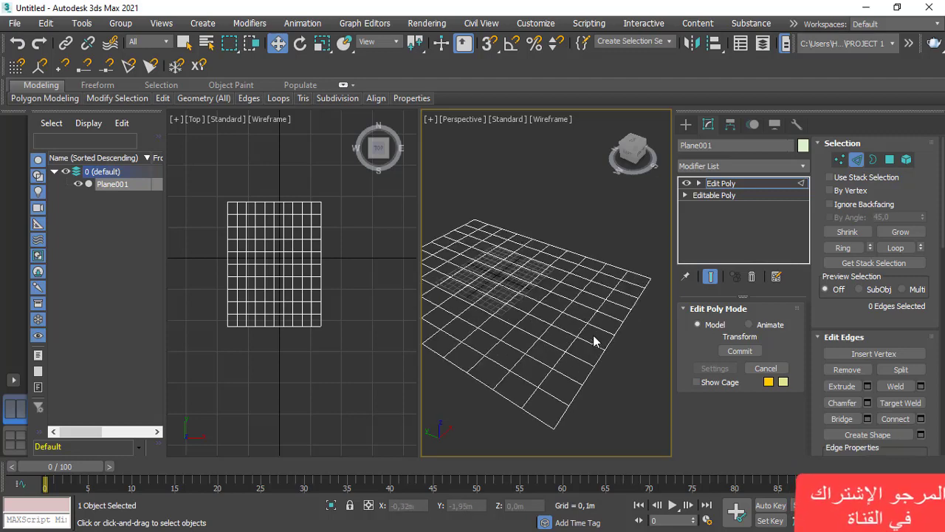
{"action": "left_click", "coordinate": [534, 306]}
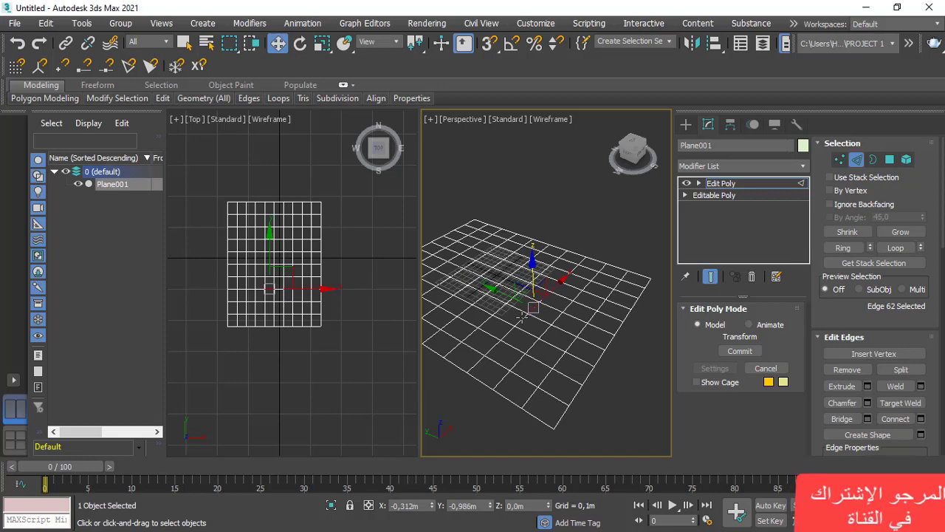
{"action": "scroll", "coordinate": [521, 314], "scroll_direction": "up", "scroll_amount": 3}
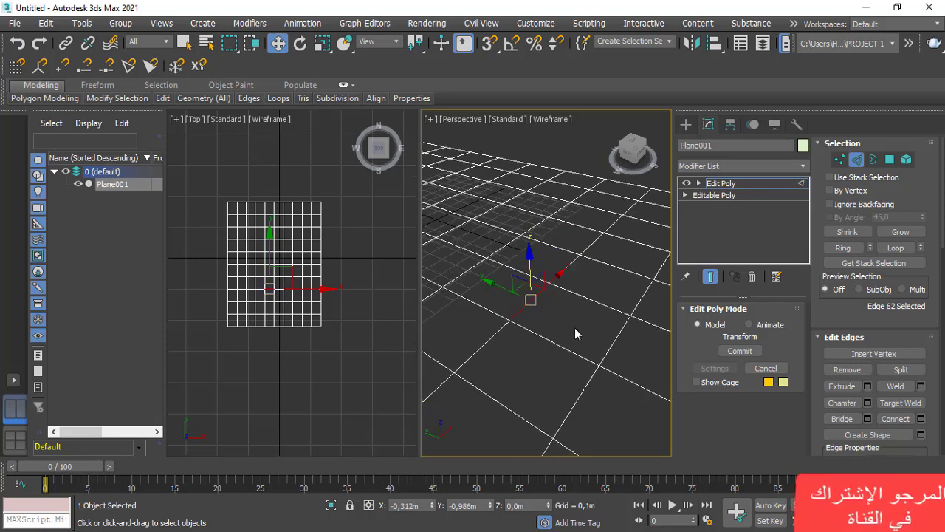
{"action": "scroll", "coordinate": [566, 322], "scroll_direction": "down", "scroll_amount": 4}
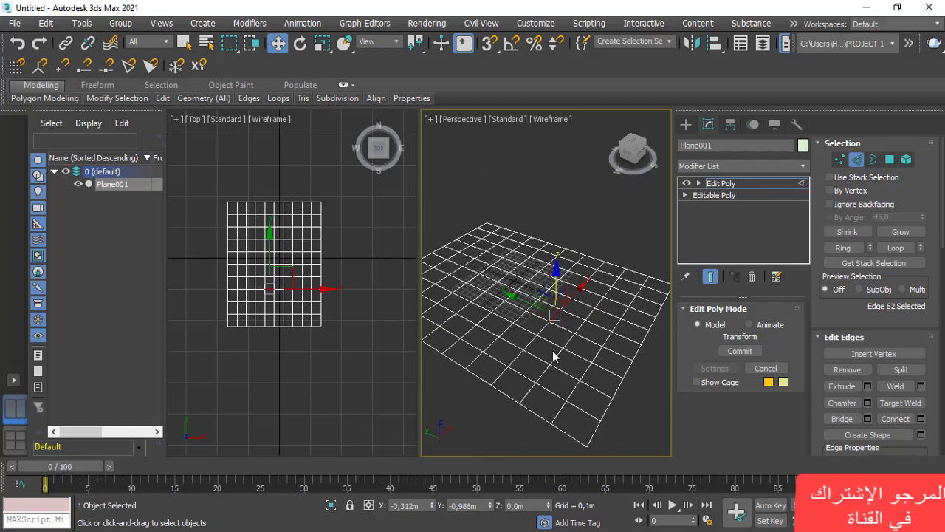
{"action": "scroll", "coordinate": [554, 348], "scroll_direction": "up", "scroll_amount": 2}
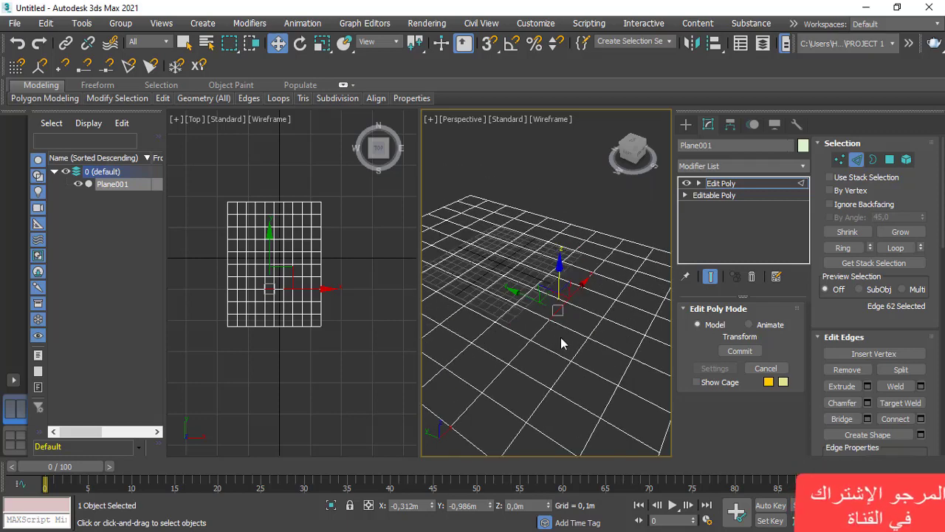
{"action": "left_click", "coordinate": [538, 329], "text": "ctrl"}
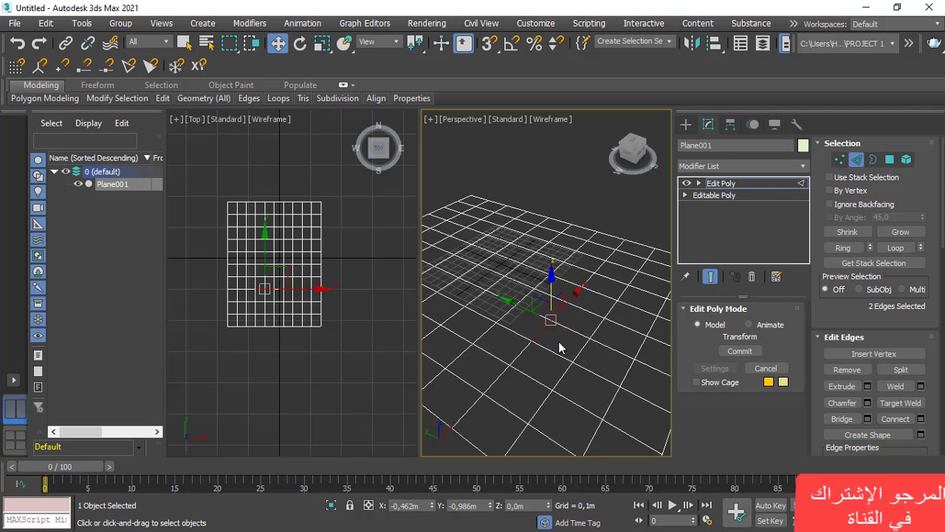
Undo the addition of the second edge and expand the remaining edge selection with Ring.
{"action": "key", "text": "ctrl+z"}
{"action": "scroll", "coordinate": [597, 338], "scroll_direction": "down", "scroll_amount": 2}
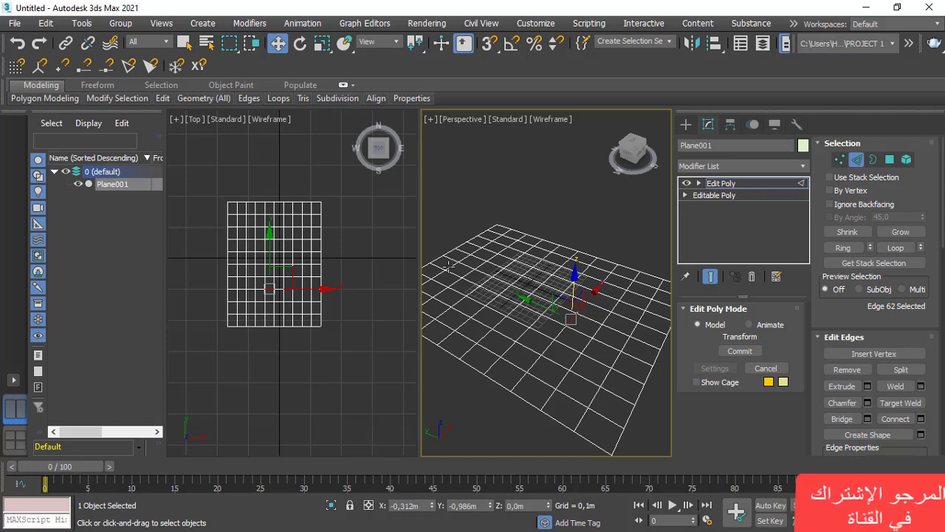
{"action": "scroll", "coordinate": [538, 311], "scroll_direction": "up", "scroll_amount": 1}
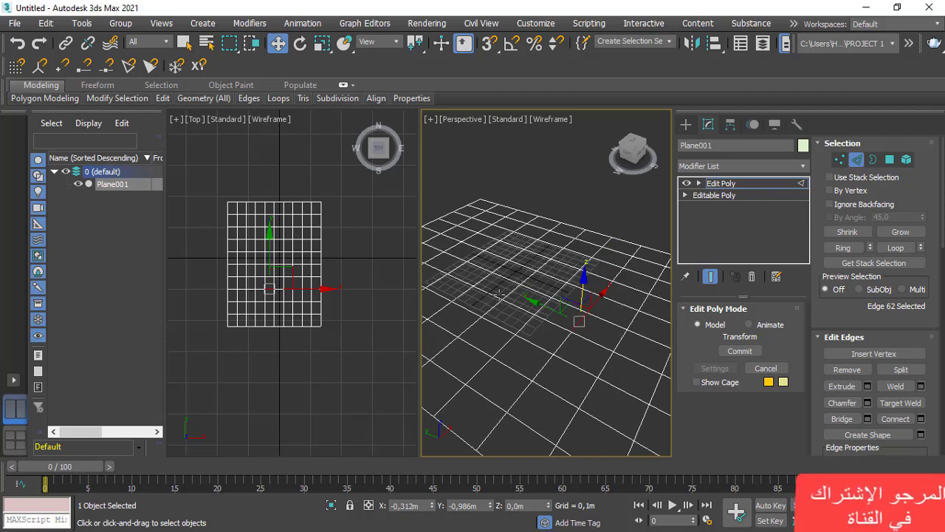
{"action": "scroll", "coordinate": [546, 321], "scroll_direction": "down", "scroll_amount": 1}
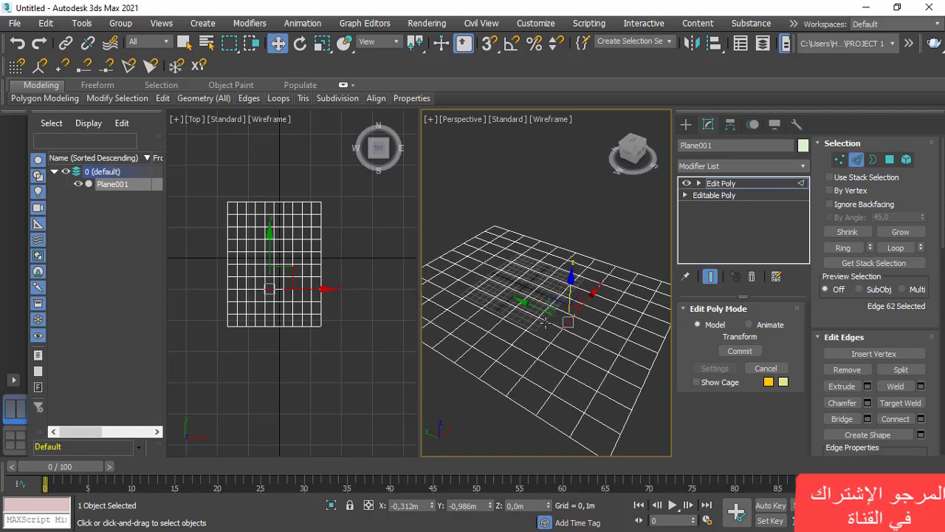
{"action": "left_click", "coordinate": [844, 249]}
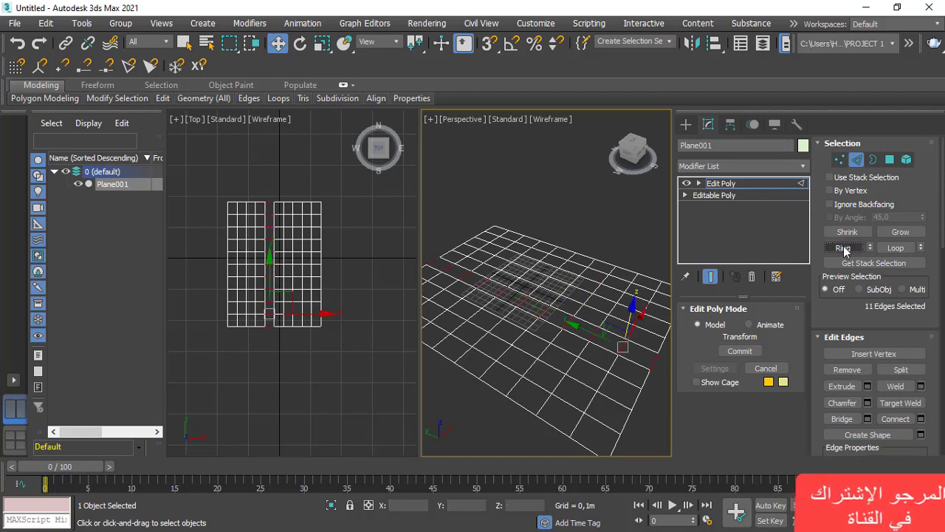
{"action": "left_click_drag", "start_coordinate": [494, 307], "coordinate": [594, 298]}
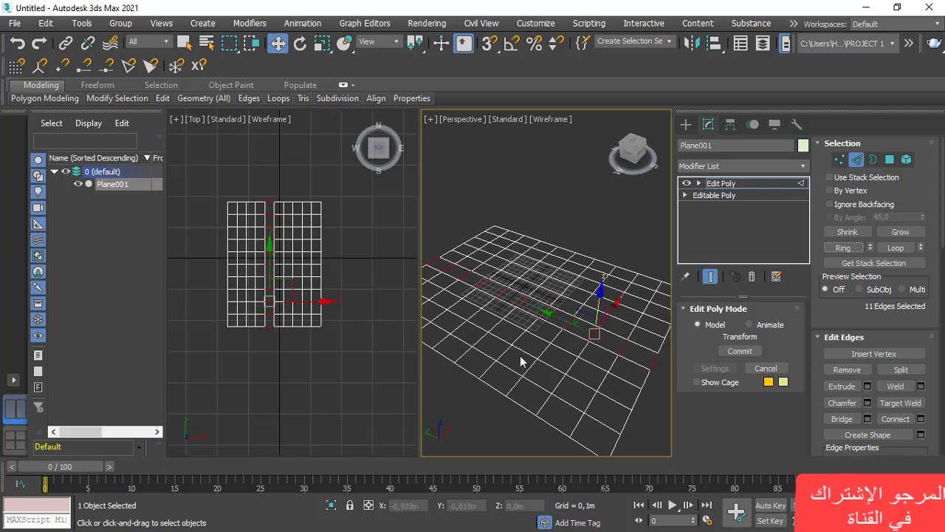
{"action": "left_click_drag", "start_coordinate": [565, 270], "coordinate": [544, 284]}
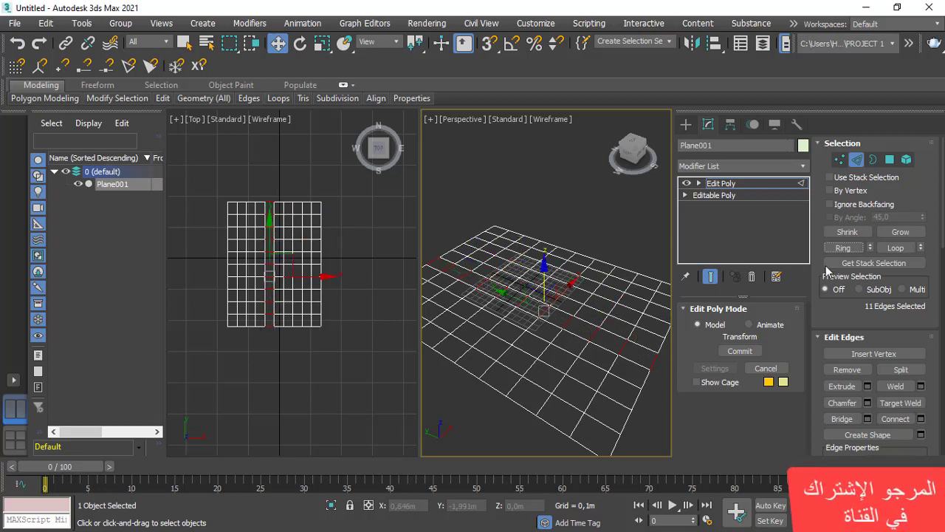
Extend the edge ring across the plane with Loop and shrink the selection until no edge is selected.
{"action": "left_click", "coordinate": [895, 248]}
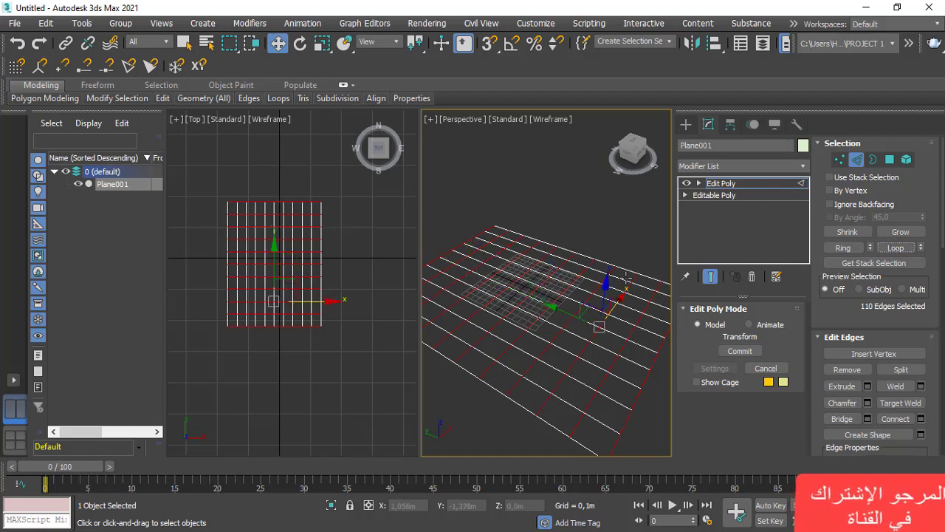
{"action": "left_click_drag", "start_coordinate": [595, 312], "coordinate": [580, 369]}
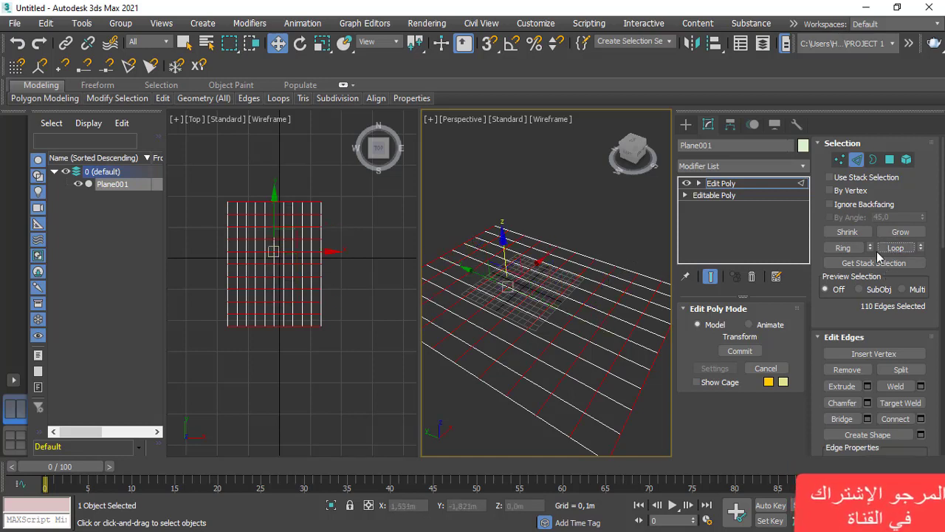
{"action": "left_click", "coordinate": [847, 233]}
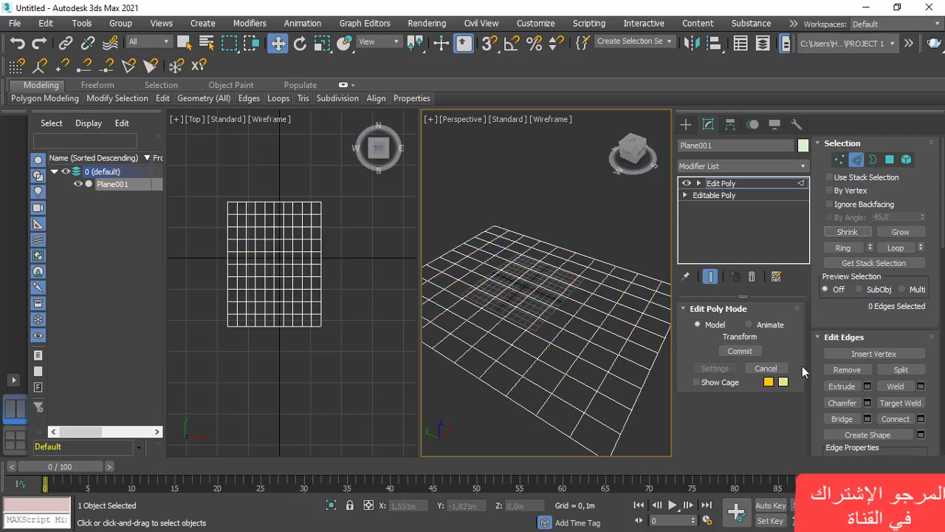
Select a single edge just in front of the plane's centre and grow the selection three times.
{"action": "left_click", "coordinate": [545, 312]}
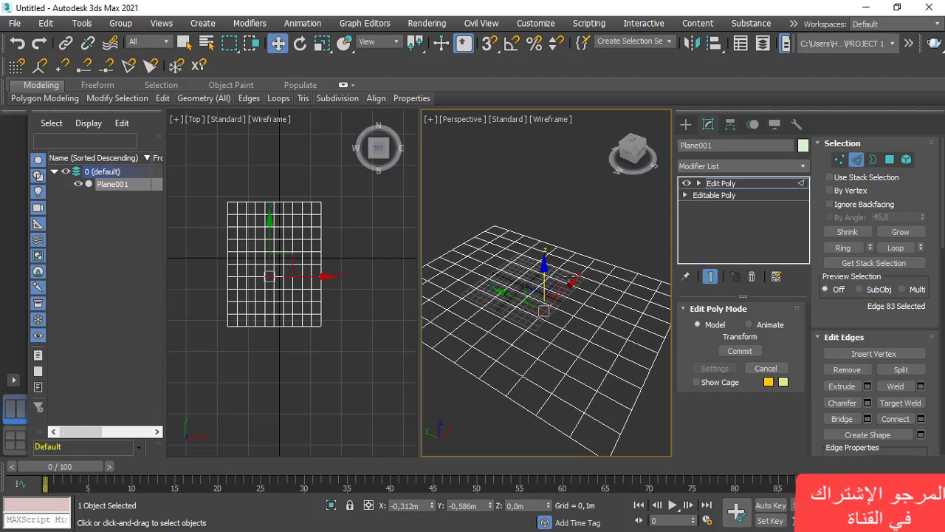
{"action": "left_click", "coordinate": [901, 232]}
{"action": "left_click", "coordinate": [901, 232]}
{"action": "left_click", "coordinate": [901, 232]}
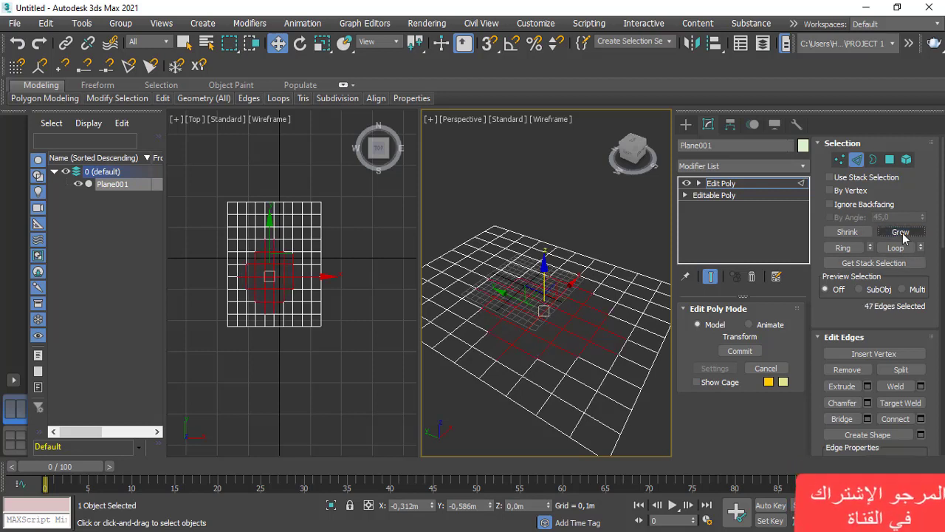
Try raising the grown edges to about 1.13 m along Z, check them in Default Shading, return to Wireframe and undo the move.
{"action": "mouse_move", "coordinate": [544, 271]}
{"action": "left_mouse_down"}
{"action": "mouse_move", "coordinate": [546, 194]}
{"action": "mouse_move", "coordinate": [479, 348]}
{"action": "mouse_move", "coordinate": [551, 240]}
{"action": "mouse_move", "coordinate": [548, 184]}
{"action": "left_mouse_up"}
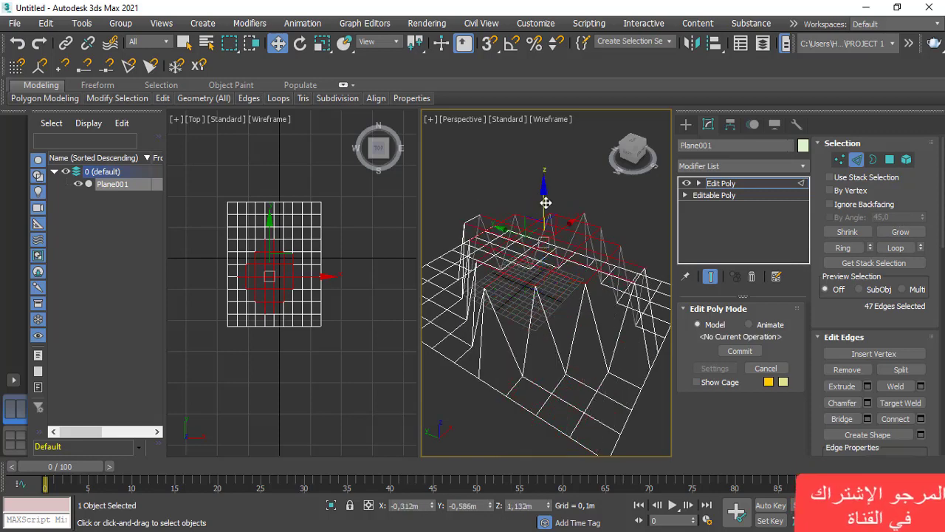
{"action": "left_click", "coordinate": [555, 119]}
{"action": "left_click", "coordinate": [616, 136]}
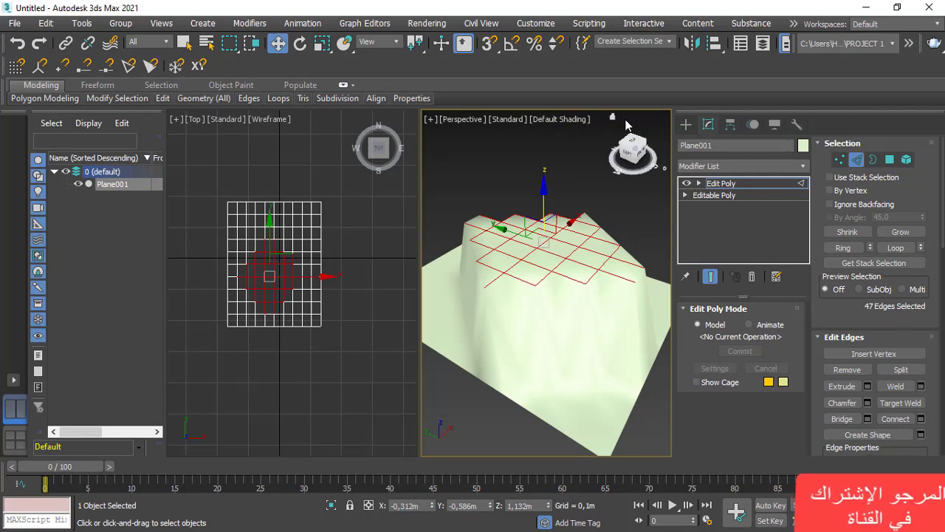
{"action": "left_click", "coordinate": [555, 120]}
{"action": "left_click", "coordinate": [618, 263]}
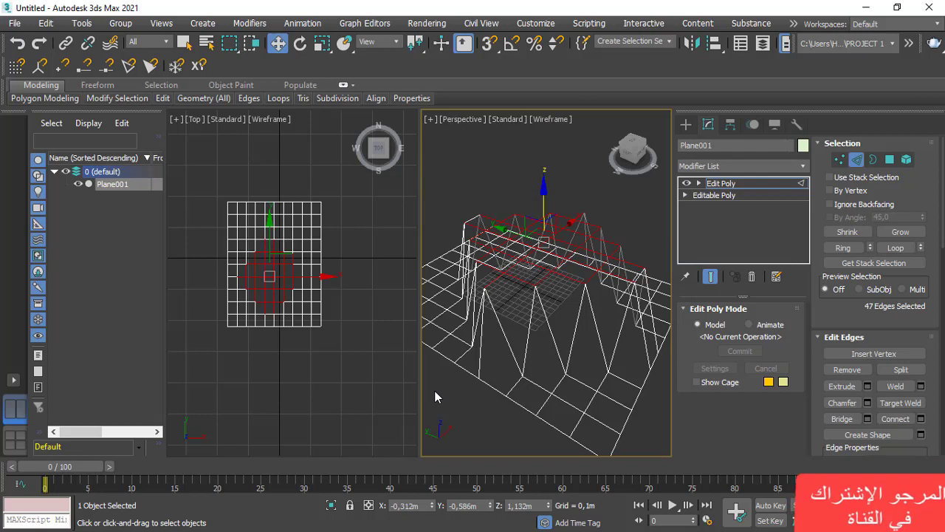
{"action": "key", "text": "ctrl+z"}
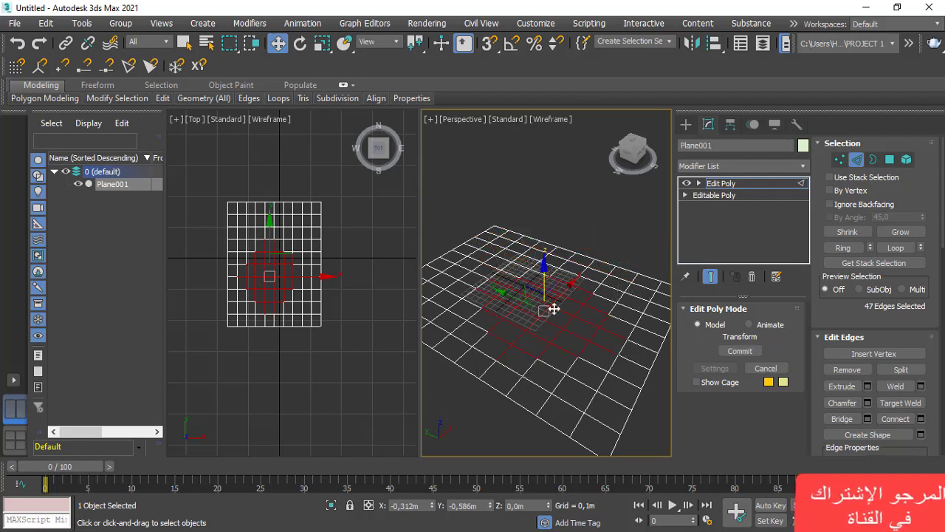
Shrink the edge selection twice, try raising it to about 1.43 m along Z, and undo the move.
{"action": "left_click", "coordinate": [847, 232]}
{"action": "left_click", "coordinate": [846, 232]}
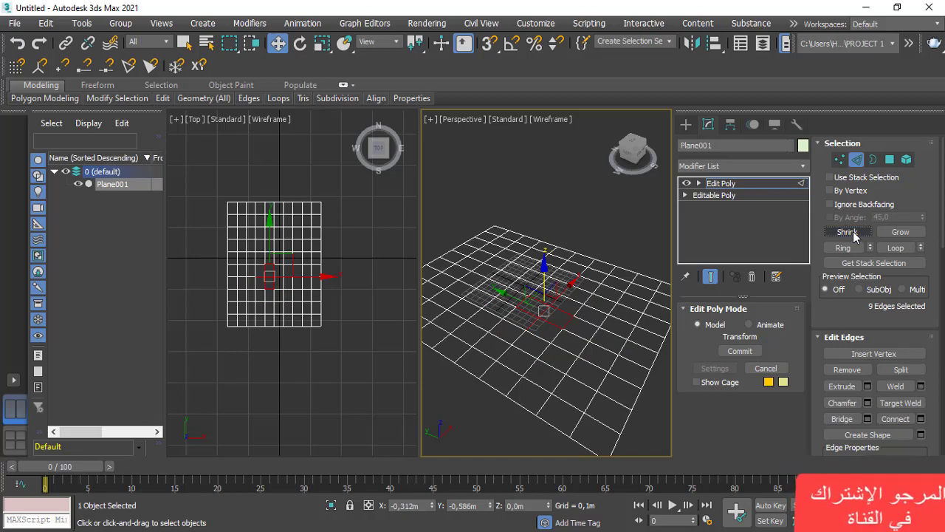
{"action": "left_click_drag", "start_coordinate": [543, 268], "coordinate": [503, 170]}
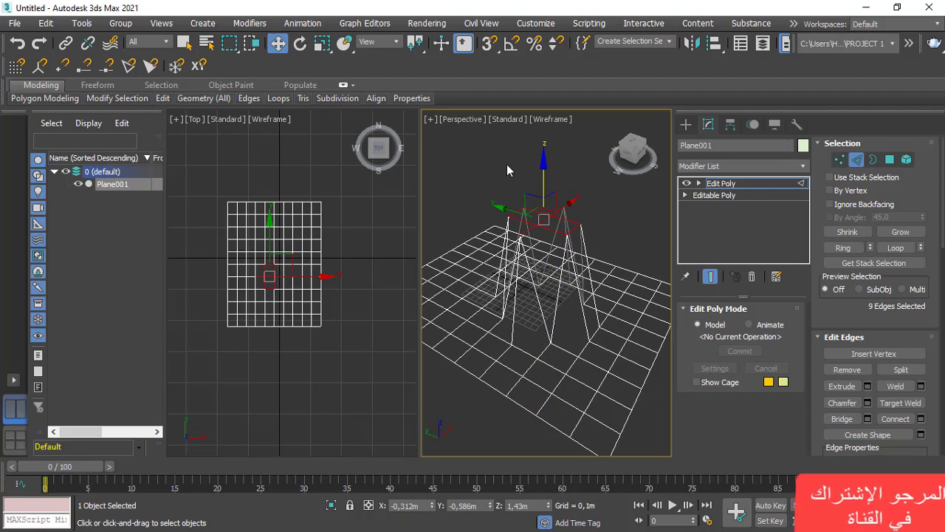
{"action": "key", "text": "ctrl+z"}
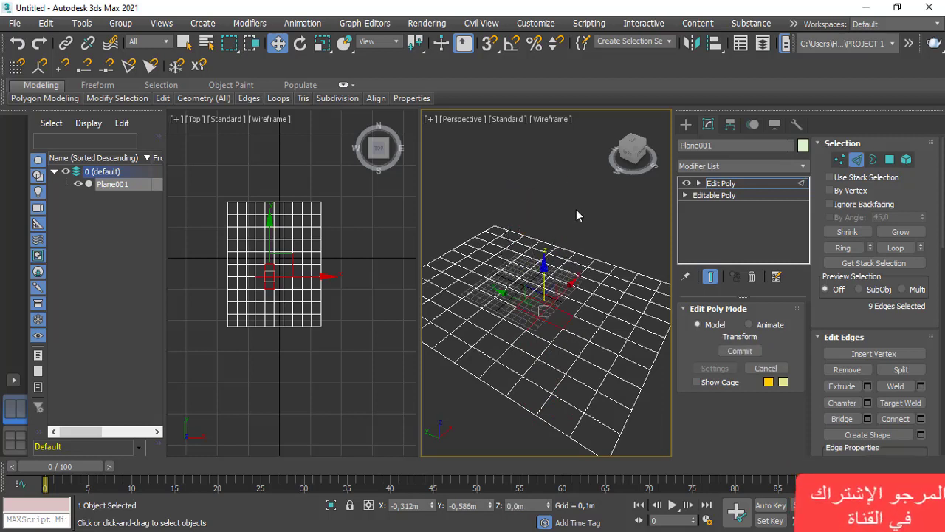
Clear the edge selection and select the plane's outer border at Border level.
{"action": "key", "text": "z"}
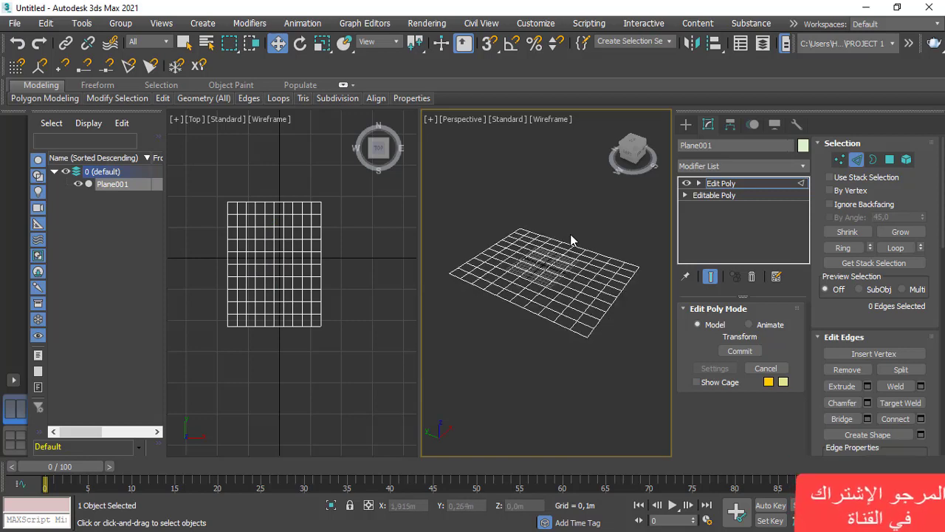
{"action": "scroll", "coordinate": [570, 234], "scroll_direction": "up", "scroll_amount": 3}
{"action": "scroll", "coordinate": [565, 229], "scroll_direction": "down", "scroll_amount": 5}
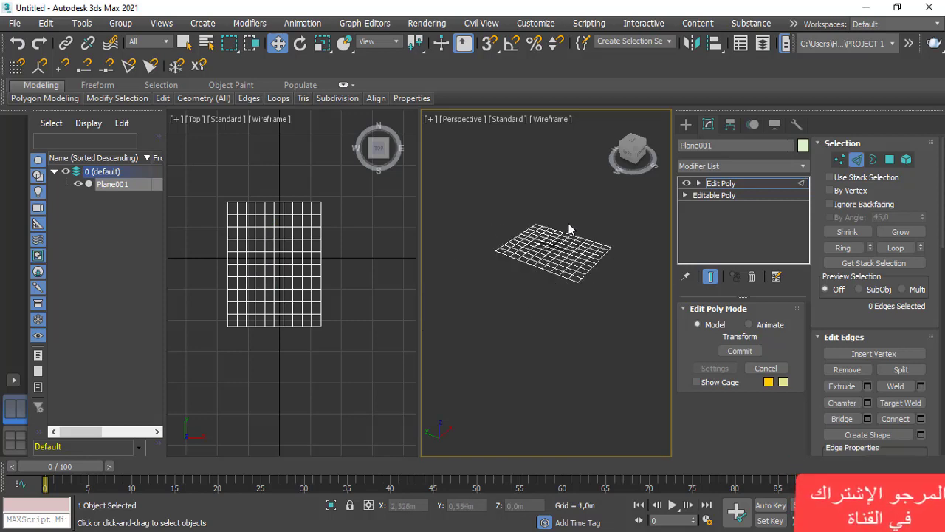
{"action": "middle_click_drag", "start_coordinate": [574, 215], "coordinate": [573, 247]}
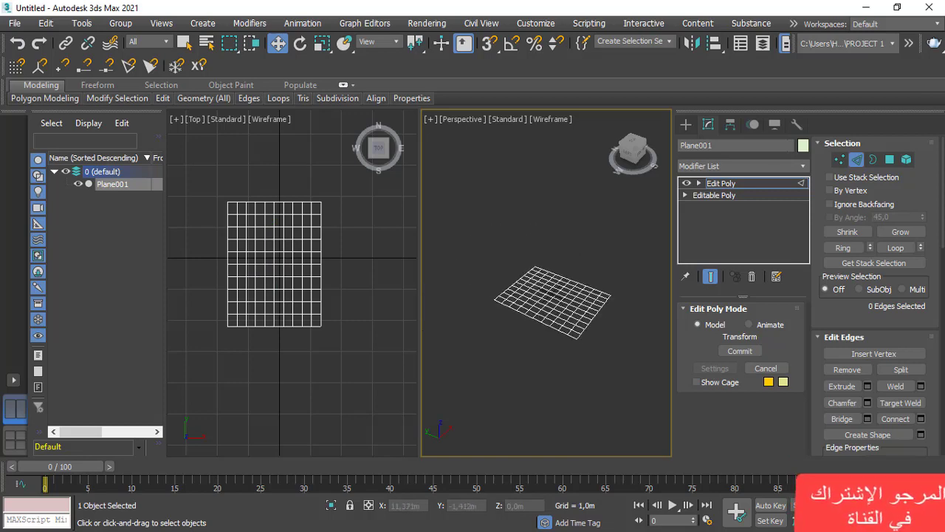
{"action": "left_click", "coordinate": [874, 161]}
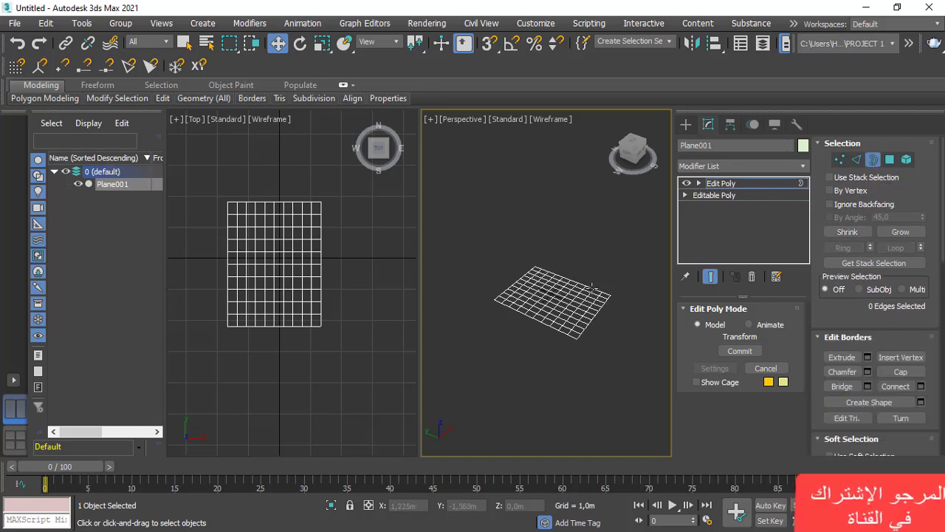
{"action": "scroll", "coordinate": [590, 285], "scroll_direction": "up", "scroll_amount": 2}
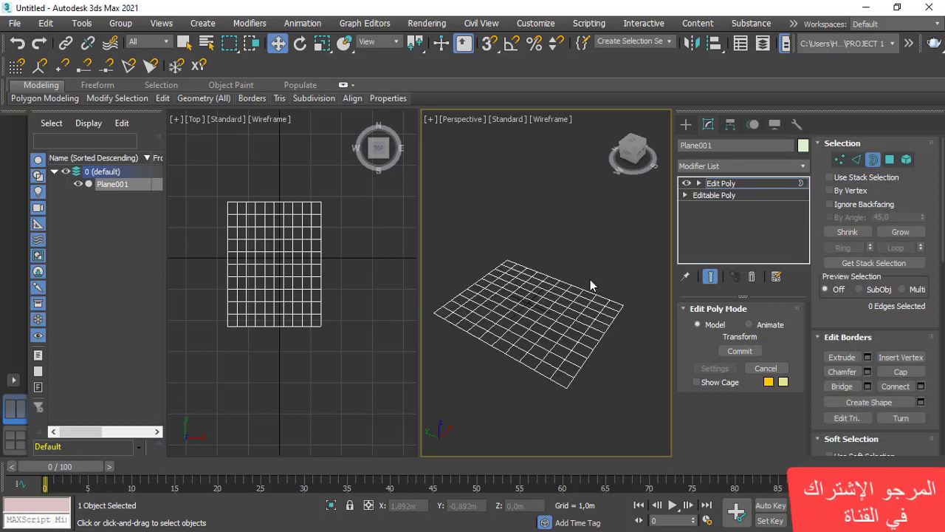
{"action": "left_click", "coordinate": [543, 374]}
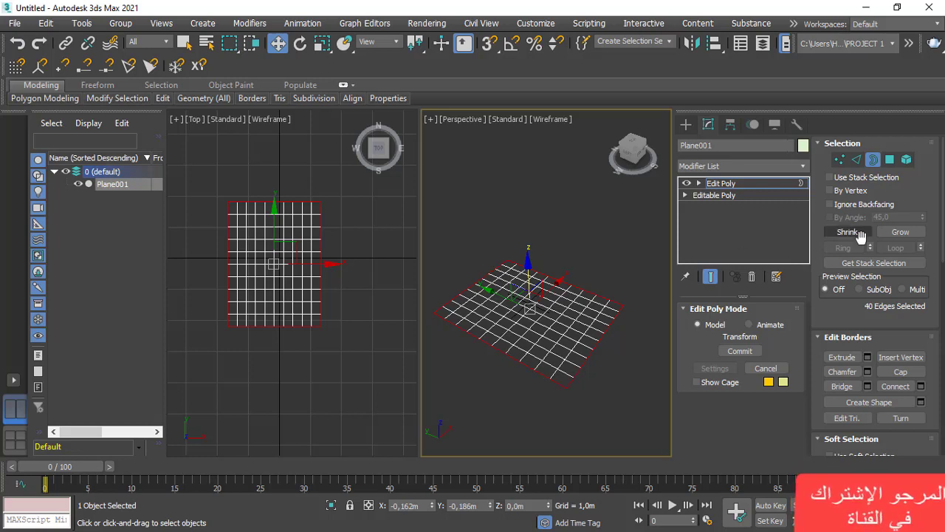
Grow the border selection twice, try raising it to about 1.58 m along Z, and undo the move.
{"action": "left_click", "coordinate": [902, 233]}
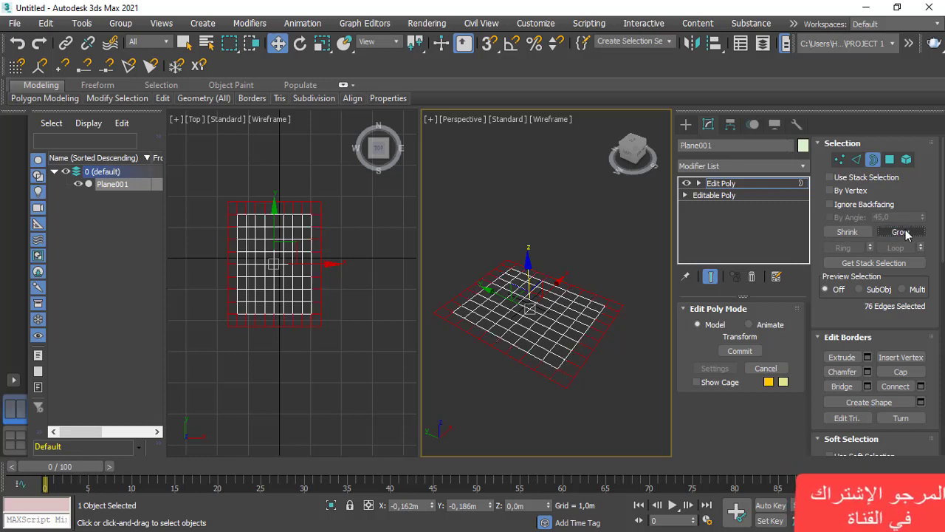
{"action": "left_click", "coordinate": [902, 232]}
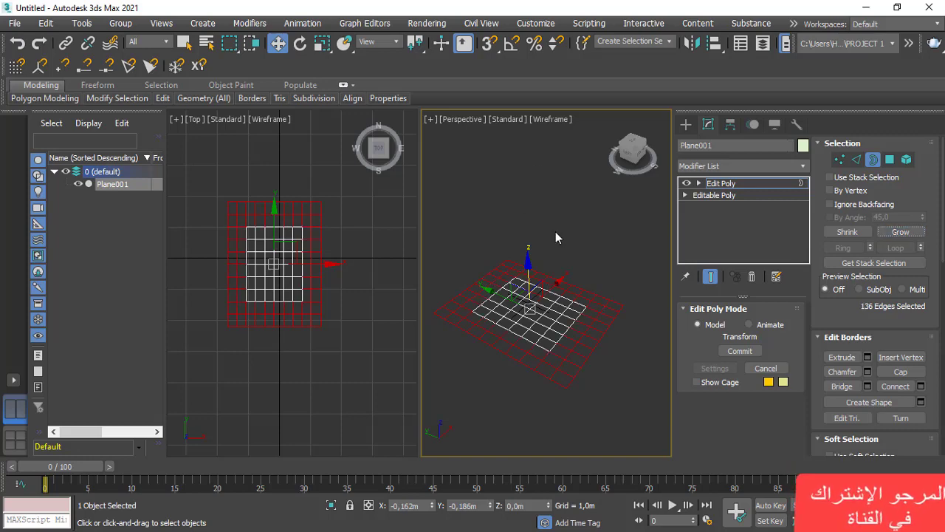
{"action": "left_click_drag", "start_coordinate": [529, 265], "coordinate": [563, 216]}
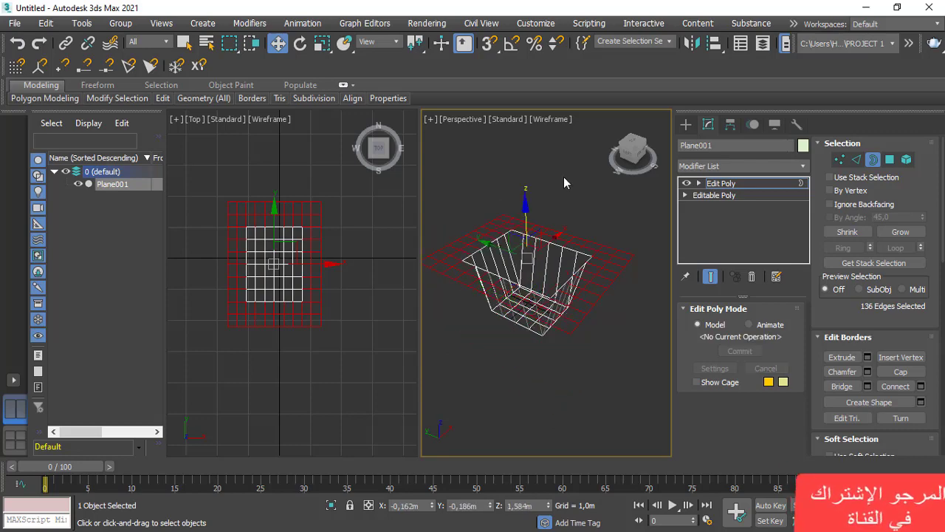
{"action": "key", "text": "ctrl+z"}
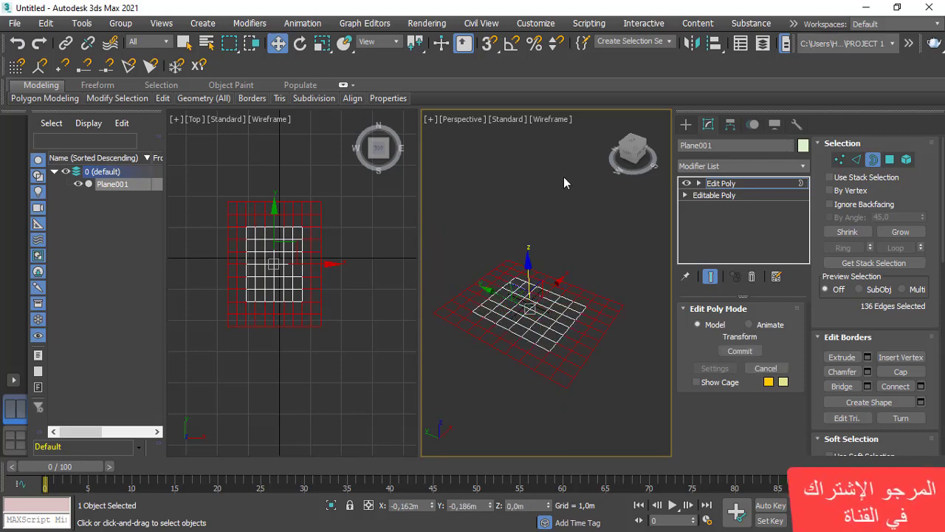
Clear the border selection and switch Edit Poly to Polygon level.
{"action": "left_click", "coordinate": [570, 225]}
{"action": "middle_click_drag", "start_coordinate": [589, 310], "coordinate": [559, 295]}
{"action": "key", "text": "shift+z"}
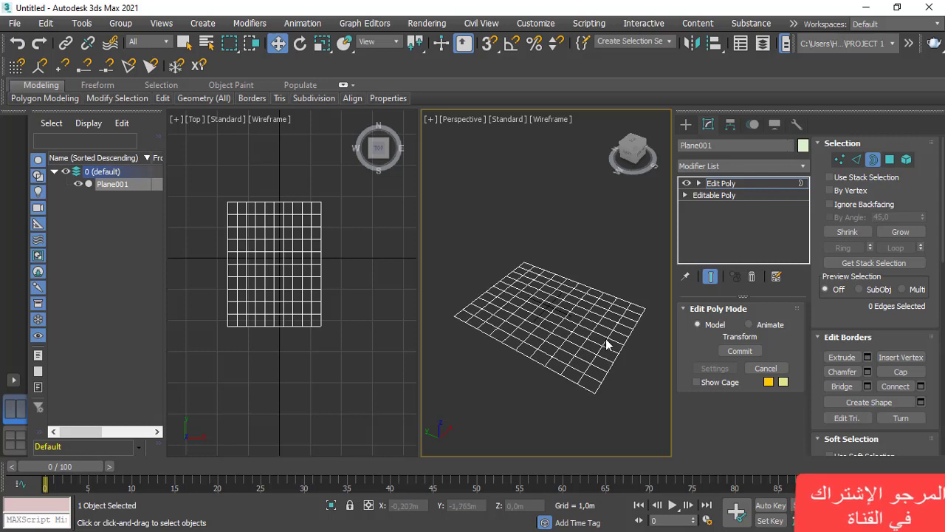
{"action": "left_click", "coordinate": [890, 161]}
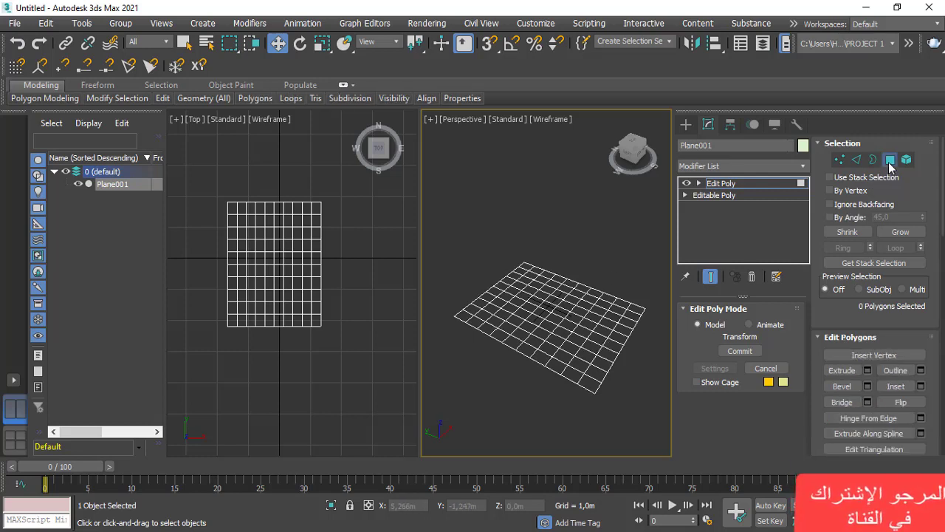
Select two separate polygons: in Top view, column five of the eighth row, plus column four of the third row.
{"action": "middle_click_drag", "start_coordinate": [578, 329], "coordinate": [542, 334]}
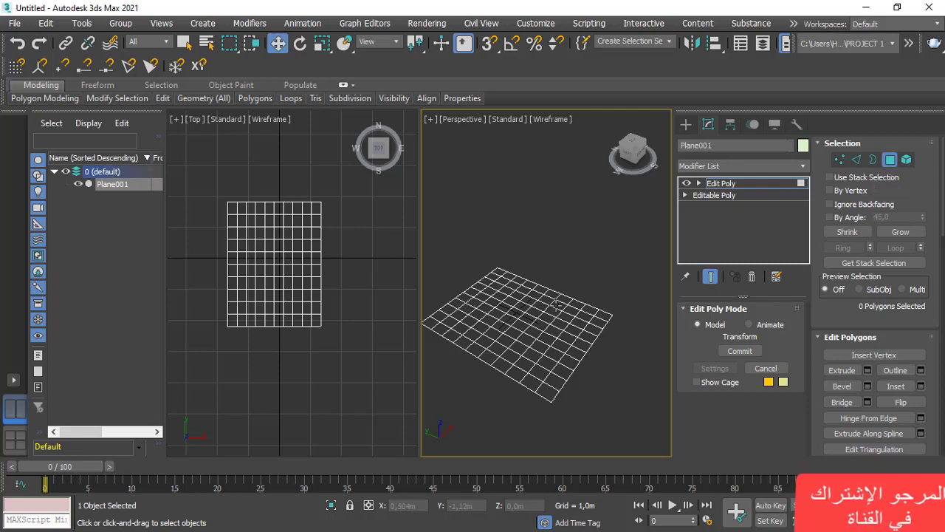
{"action": "middle_click_drag", "start_coordinate": [536, 338], "coordinate": [548, 337]}
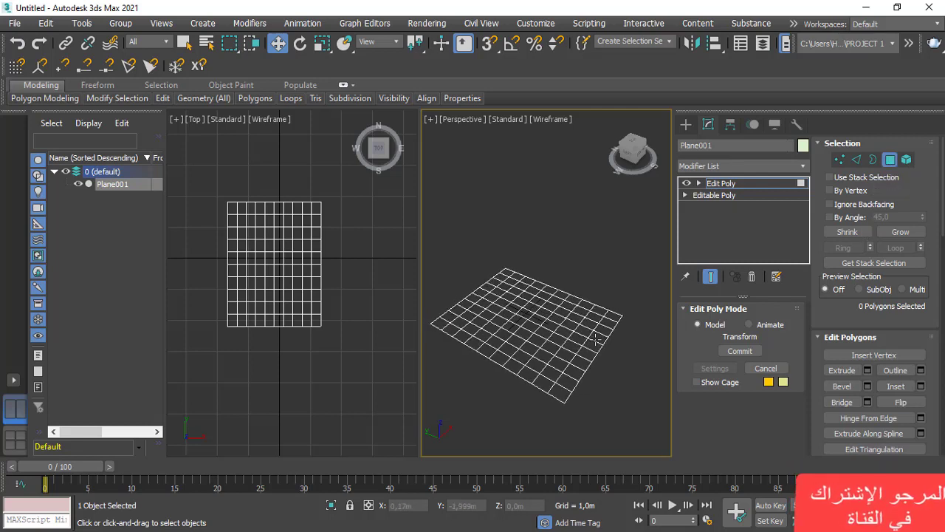
{"action": "left_click", "coordinate": [557, 338]}
{"action": "scroll", "coordinate": [557, 359], "scroll_direction": "up", "scroll_amount": 2}
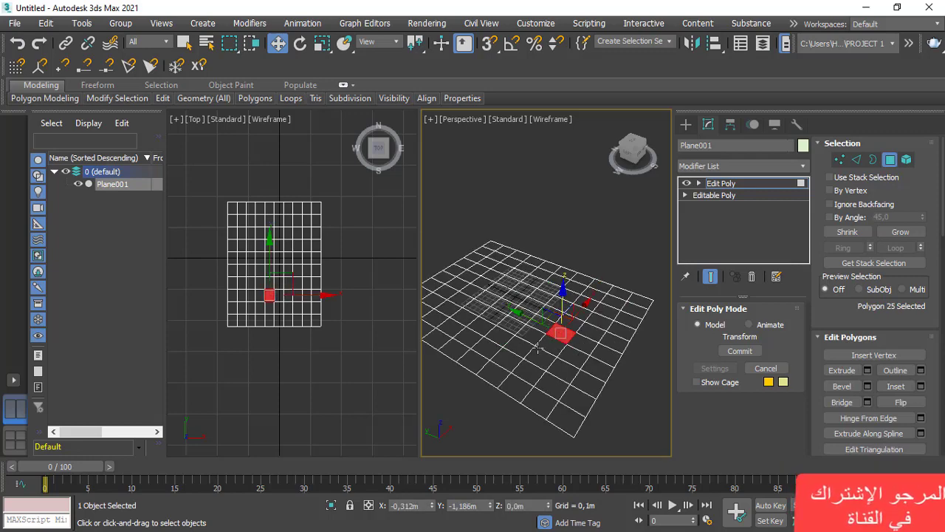
{"action": "middle_click_drag", "start_coordinate": [559, 341], "coordinate": [594, 359]}
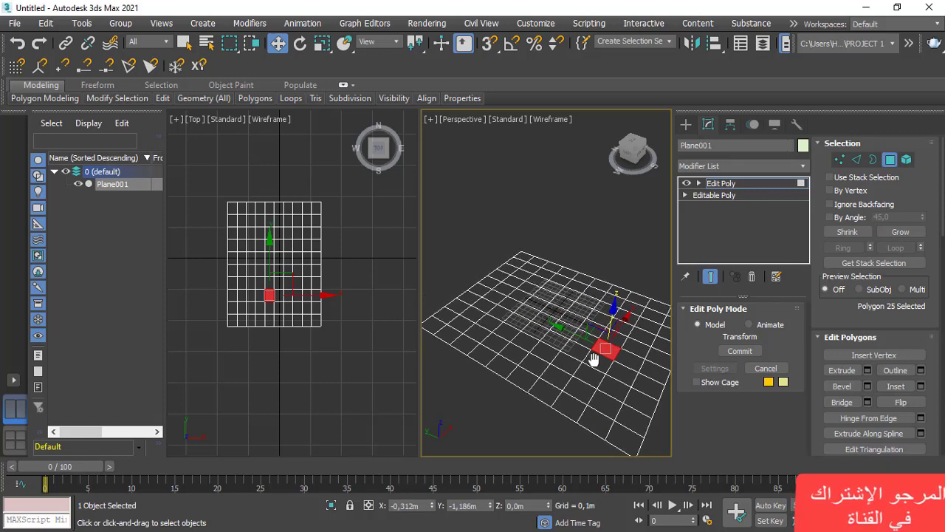
{"action": "left_click", "coordinate": [501, 312], "text": "ctrl"}
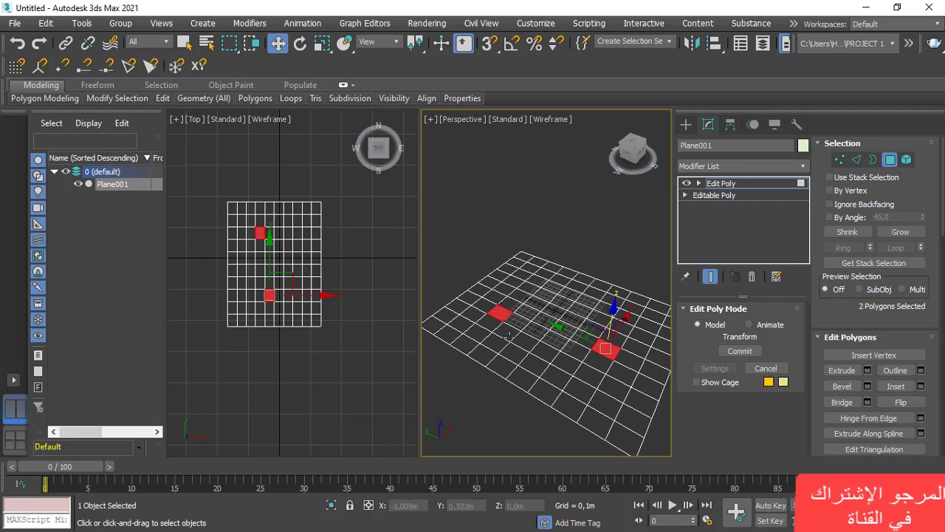
Try raising the two selected polygons about 1.52 m along Z, view them in Perspective with Default Shading, and undo the move.
{"action": "left_click_drag", "start_coordinate": [614, 316], "coordinate": [608, 226]}
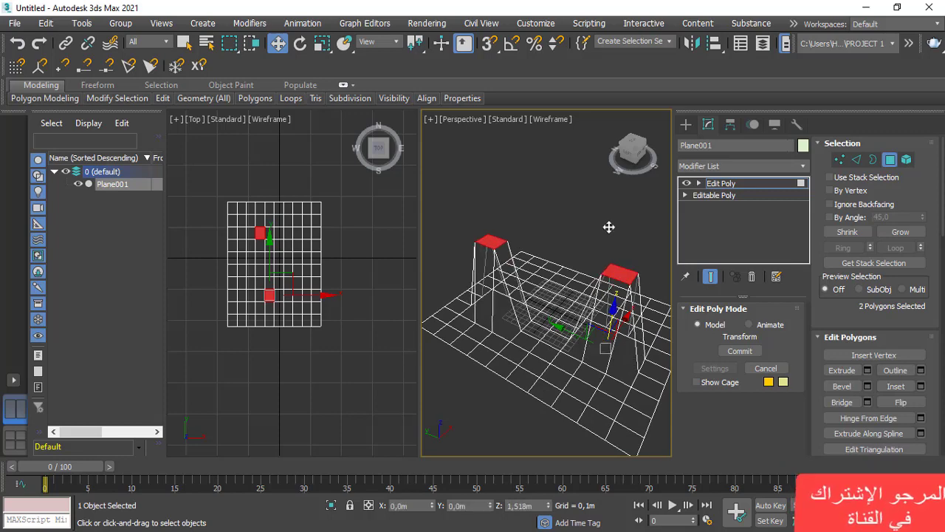
{"action": "left_click", "coordinate": [547, 119]}
{"action": "left_click", "coordinate": [599, 133]}
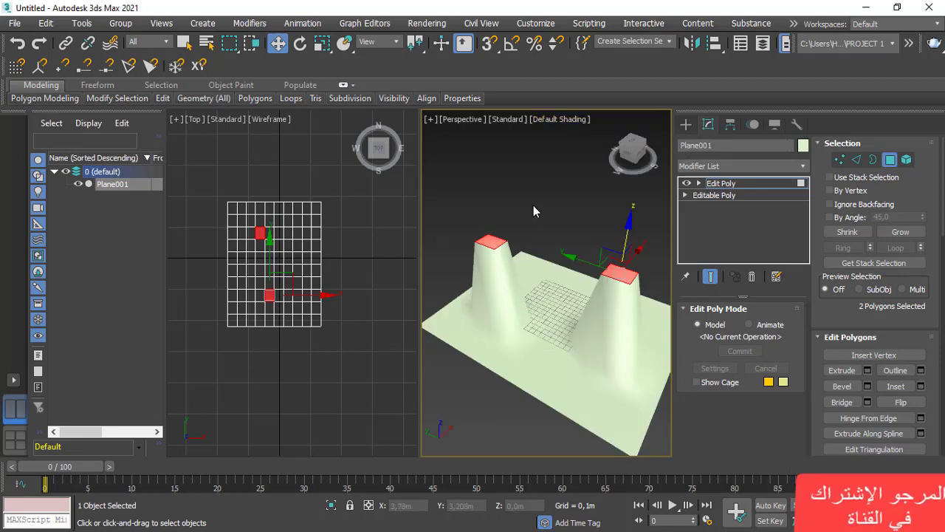
{"action": "key", "text": "ctrl+z"}
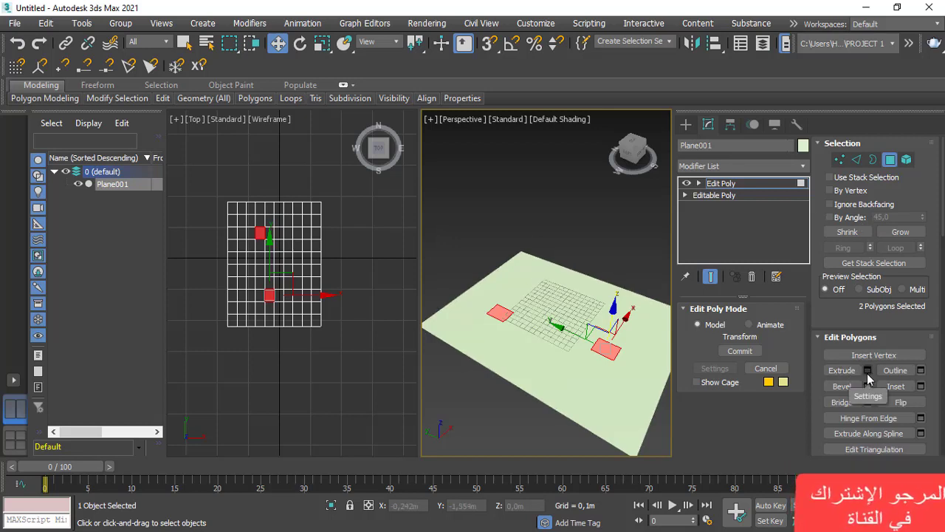
Try extruding the two selected polygons to a height of 1.098 m, and undo the extrusion.
{"action": "left_click", "coordinate": [868, 371]}
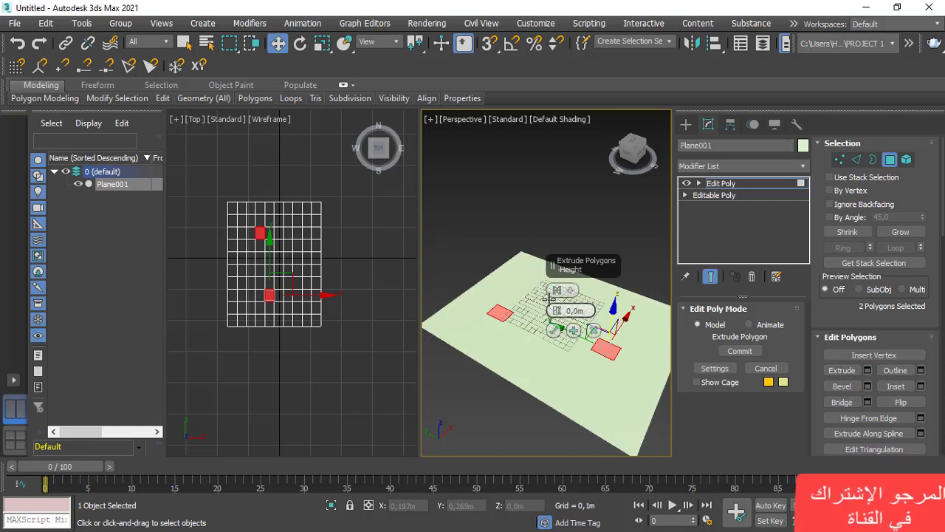
{"action": "left_click_drag", "start_coordinate": [557, 312], "coordinate": [503, 251]}
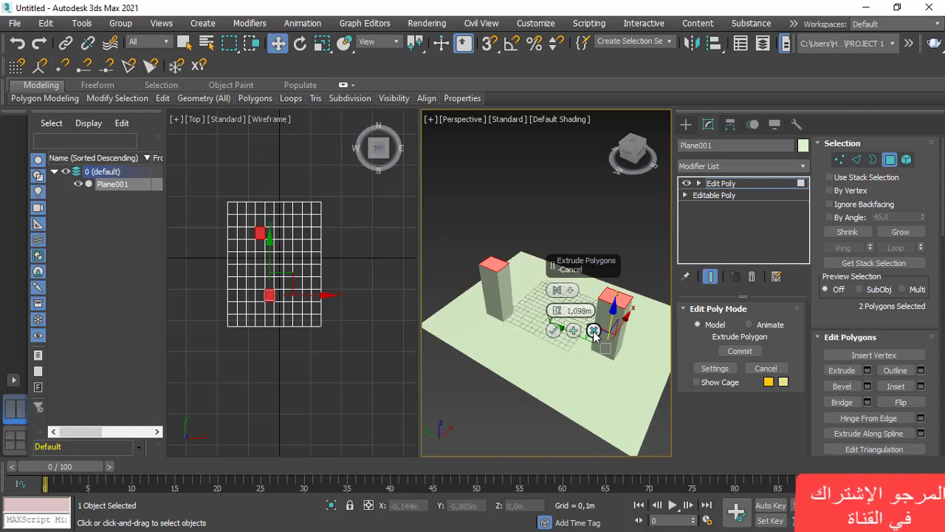
{"action": "left_click", "coordinate": [553, 330]}
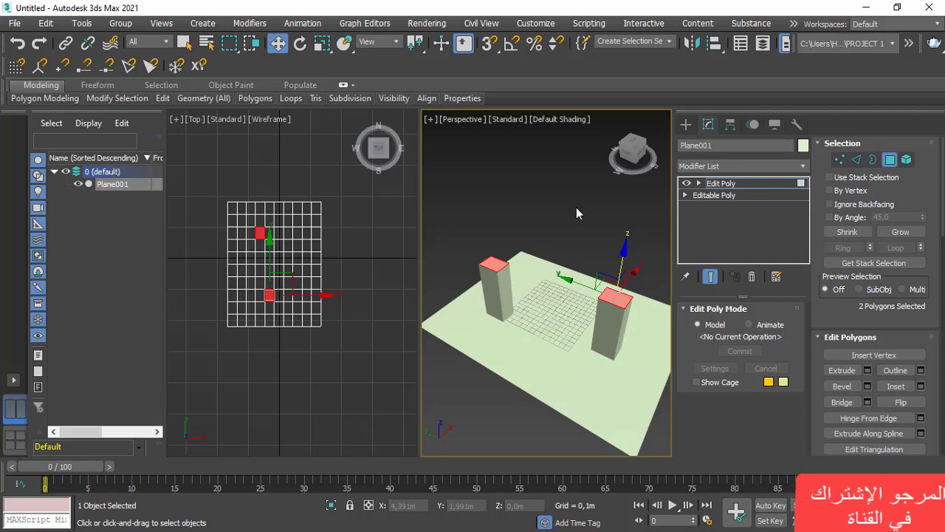
{"action": "key", "text": "shift+e"}
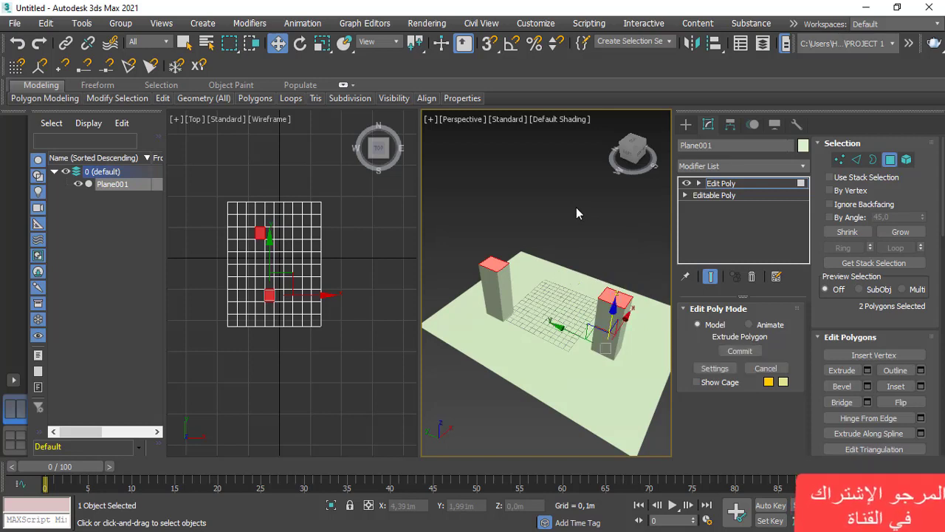
{"action": "key", "text": "ctrl+z"}
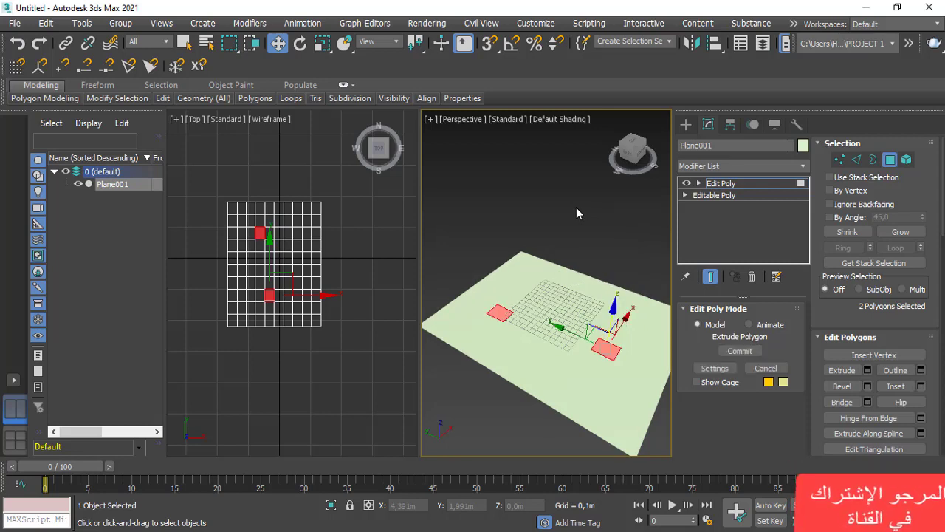
Display the Perspective view with Wireframe Override and clear the polygon selection.
{"action": "left_click", "coordinate": [552, 119]}
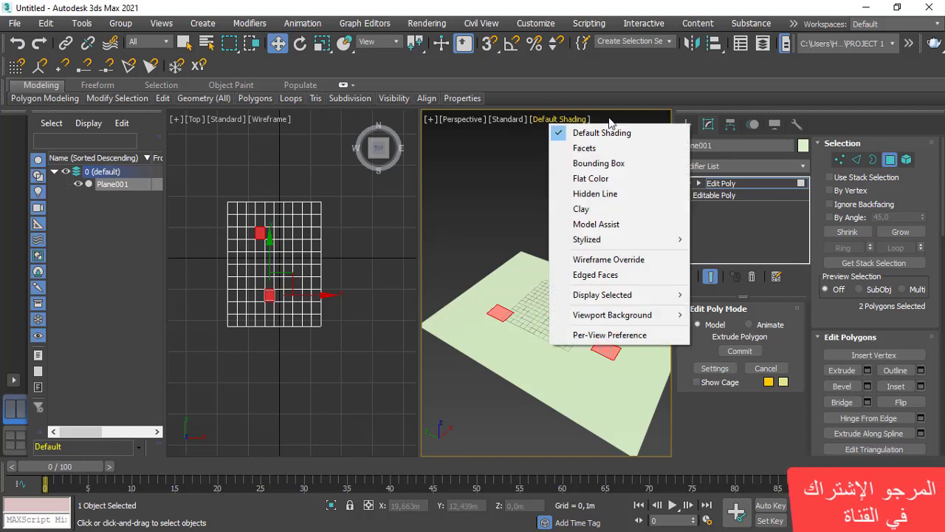
{"action": "left_click", "coordinate": [612, 262]}
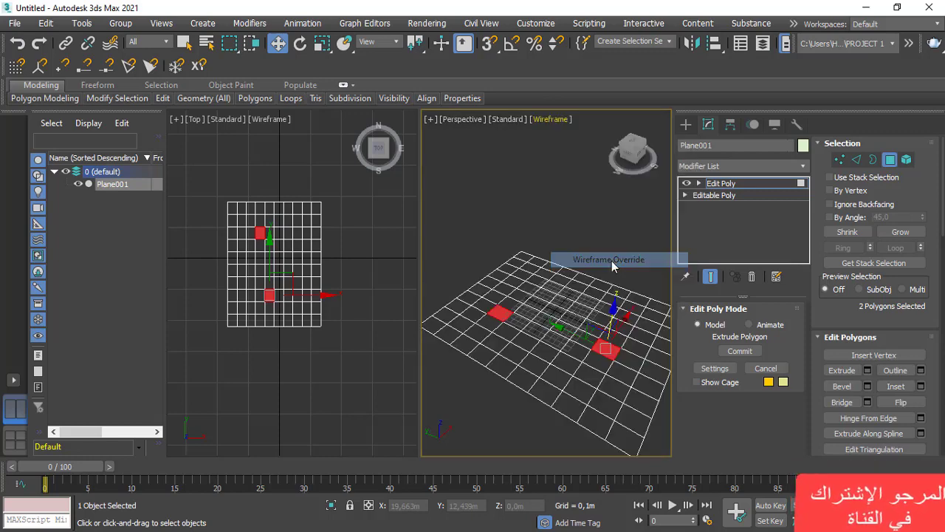
{"action": "left_click", "coordinate": [579, 235]}
{"action": "scroll", "coordinate": [563, 288], "scroll_direction": "down", "scroll_amount": 2}
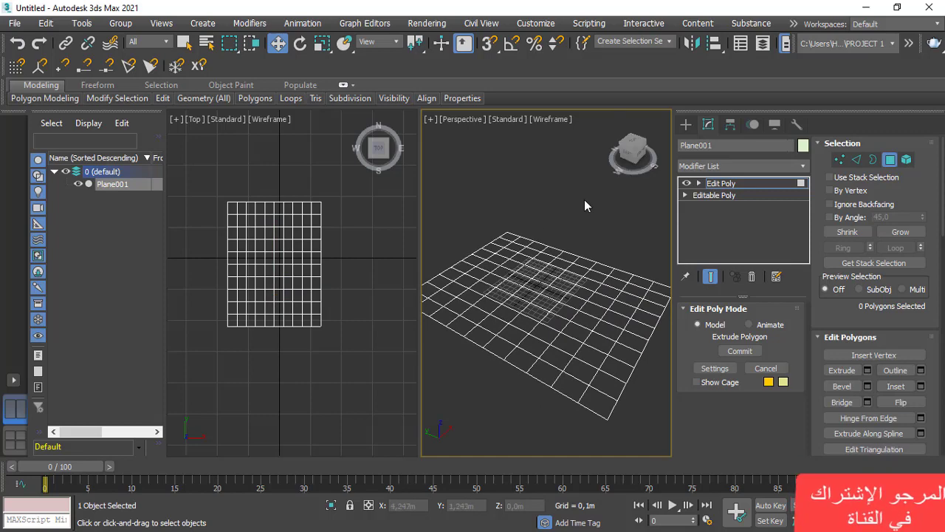
{"action": "scroll", "coordinate": [579, 233], "scroll_direction": "up", "scroll_amount": 2}
{"action": "scroll", "coordinate": [578, 233], "scroll_direction": "down", "scroll_amount": 3}
{"action": "scroll", "coordinate": [579, 234], "scroll_direction": "up", "scroll_amount": 3}
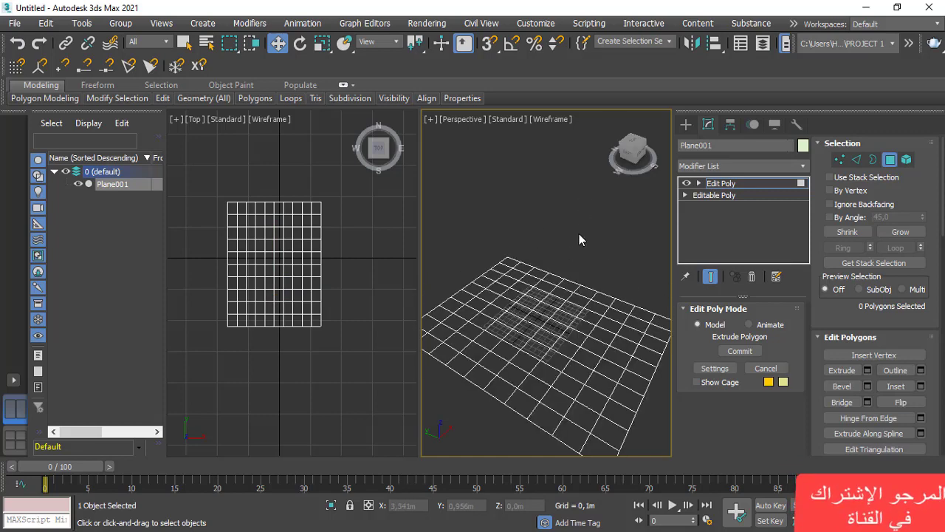
Switch Edit Poly to Element level and select the entire plane.
{"action": "left_click", "coordinate": [907, 159]}
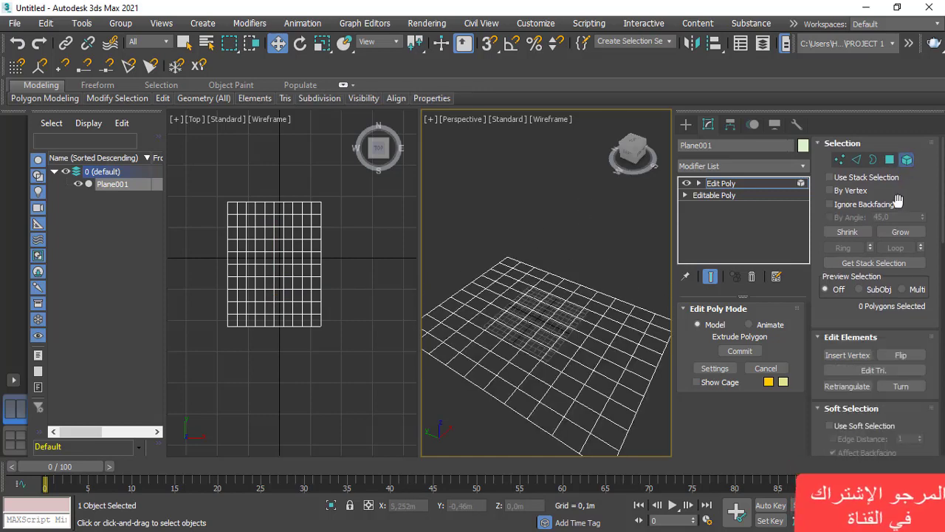
{"action": "scroll", "coordinate": [592, 236], "scroll_direction": "down", "scroll_amount": 3}
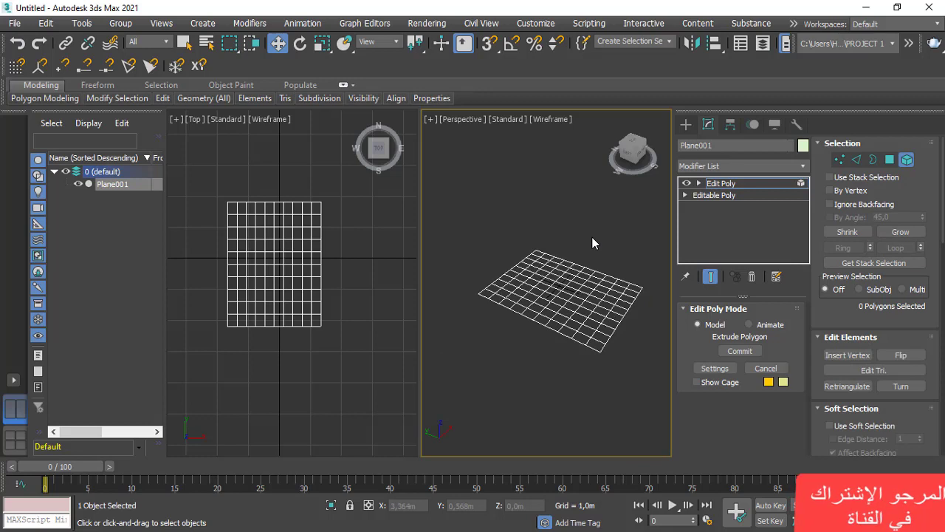
{"action": "left_click", "coordinate": [571, 299]}
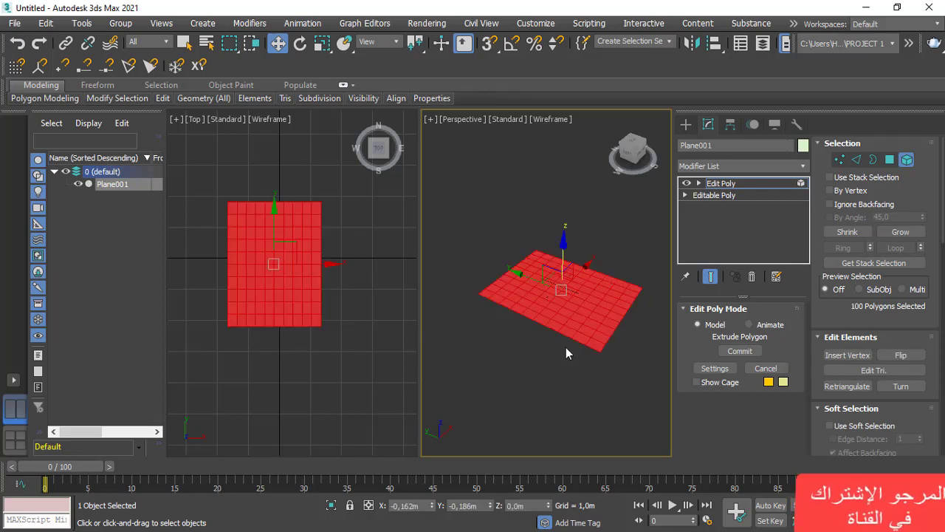
{"action": "middle_click_drag", "start_coordinate": [566, 355], "coordinate": [564, 316], "text": "alt"}
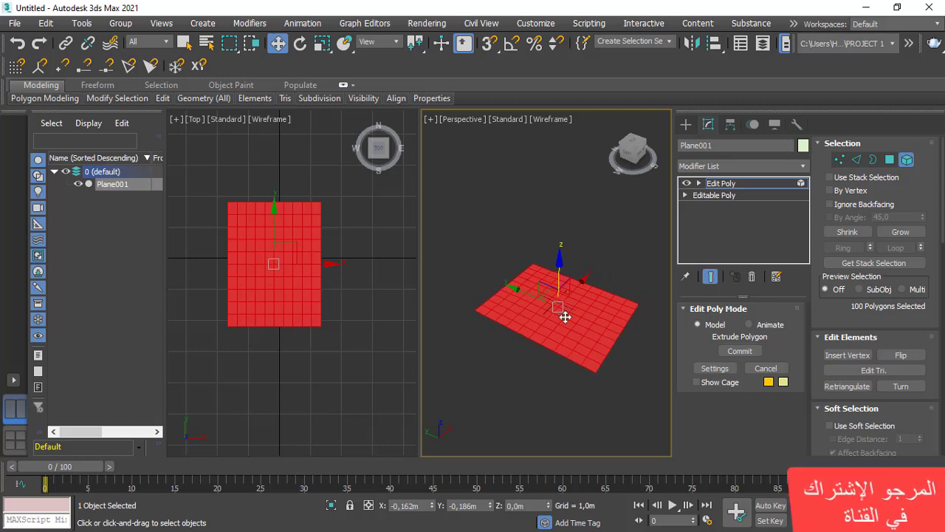
{"action": "left_click", "coordinate": [593, 236]}
{"action": "key", "text": "ctrl+a"}
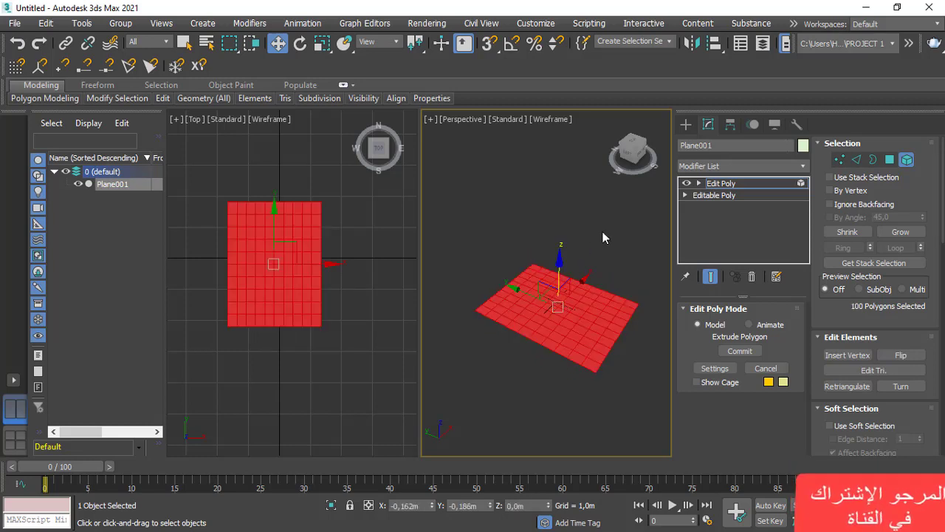
At Polygon level with Default Shading in Perspective, delete two polygons: in Top view, column five of row nine and column four of row three.
{"action": "left_click", "coordinate": [889, 160]}
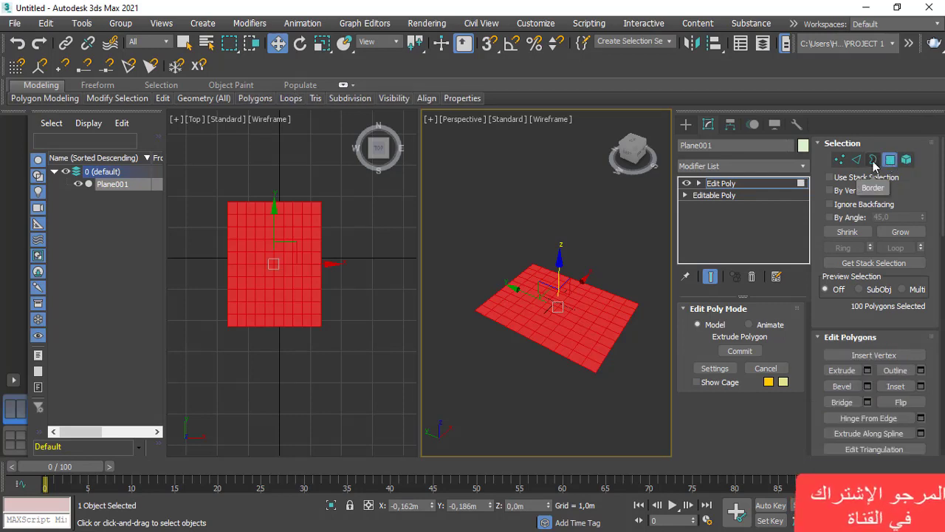
{"action": "left_click", "coordinate": [583, 322]}
{"action": "scroll", "coordinate": [608, 328], "scroll_direction": "up", "scroll_amount": 2}
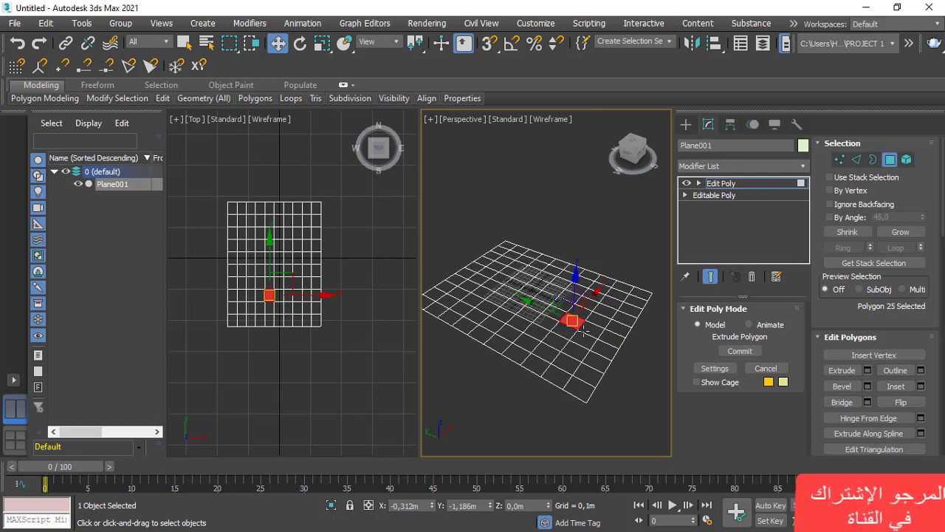
{"action": "left_click", "coordinate": [591, 329]}
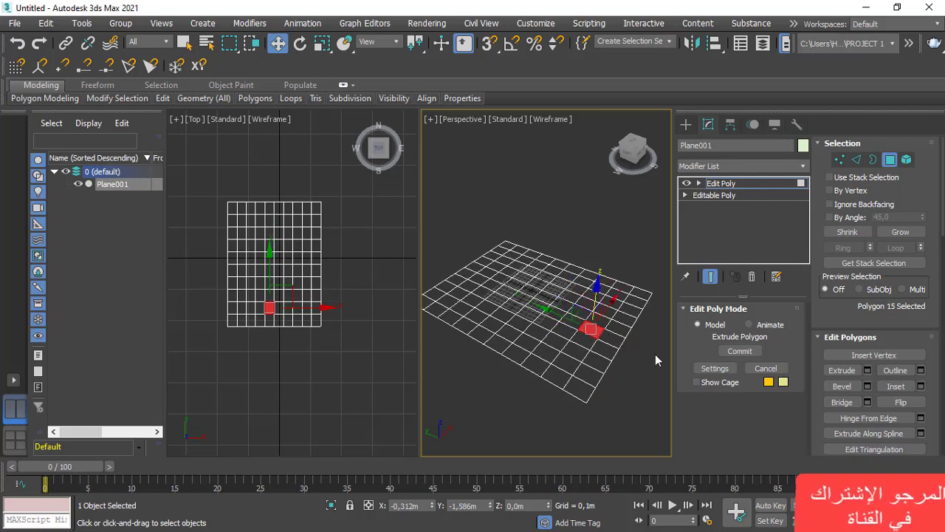
{"action": "left_click", "coordinate": [562, 120]}
{"action": "left_click", "coordinate": [613, 133]}
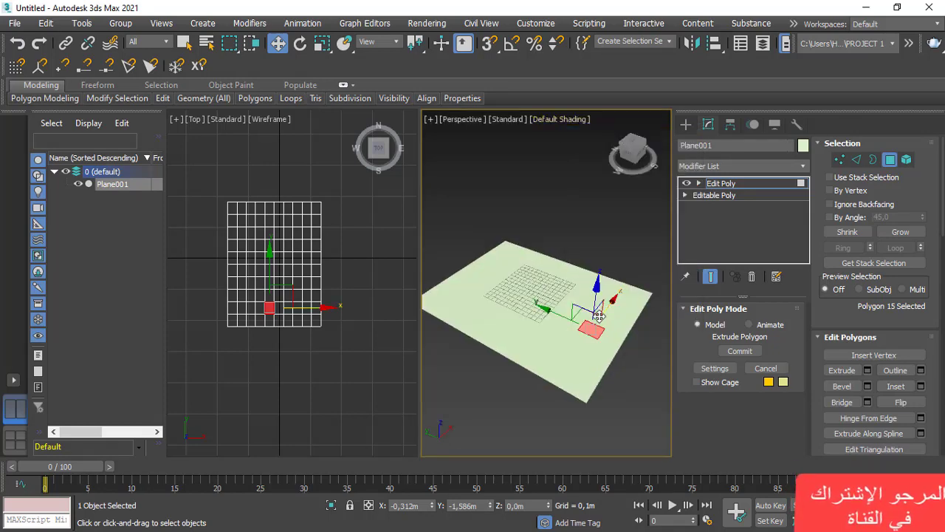
{"action": "key", "text": "Delete"}
{"action": "left_click", "coordinate": [484, 292]}
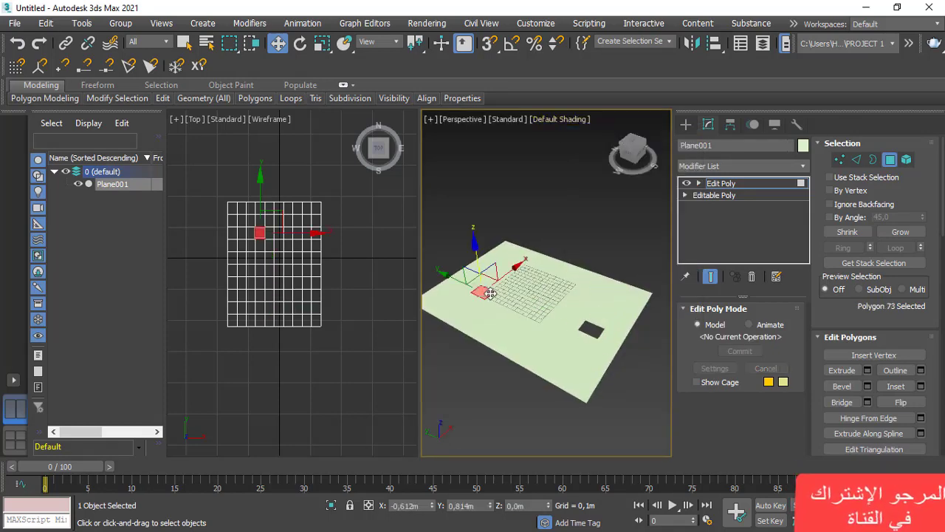
{"action": "key", "text": "Delete"}
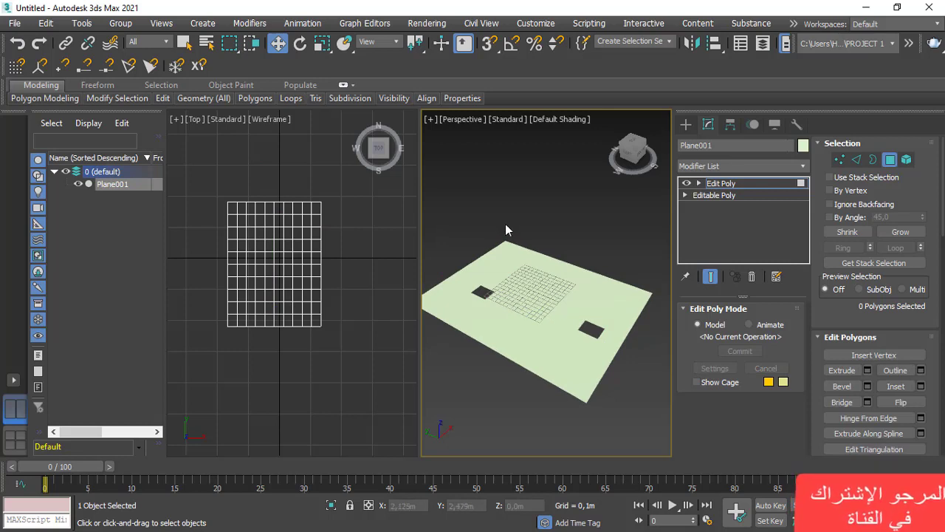
Switch Edit Poly to Border level and select the borders of both holes together.
{"action": "left_click", "coordinate": [872, 160]}
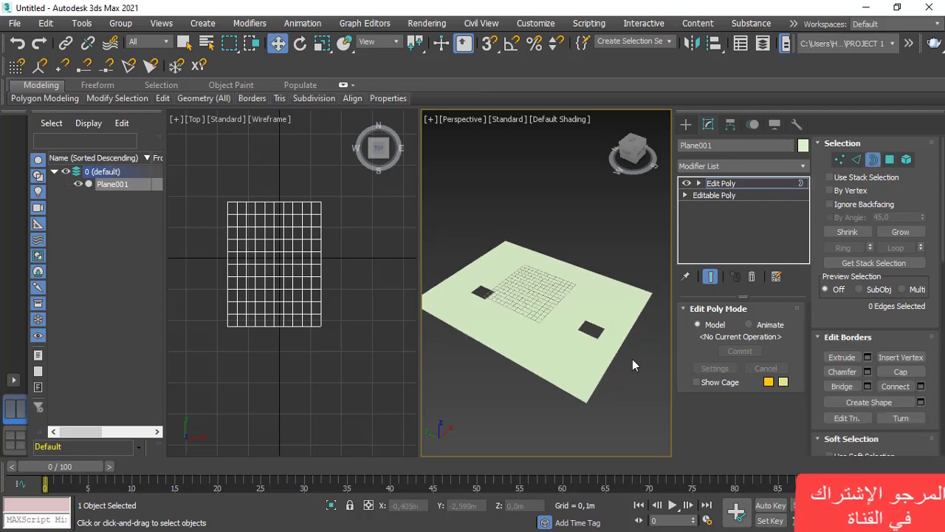
{"action": "left_click", "coordinate": [590, 330]}
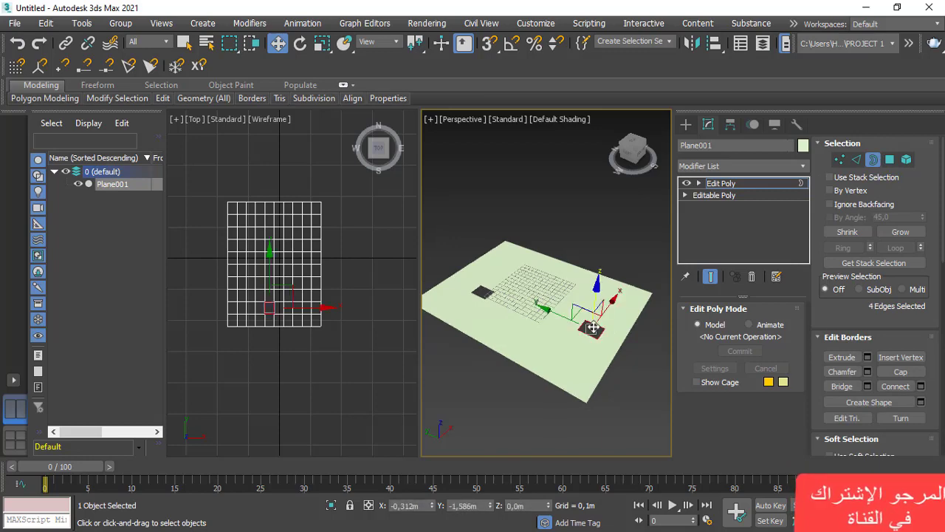
{"action": "key", "text": "z"}
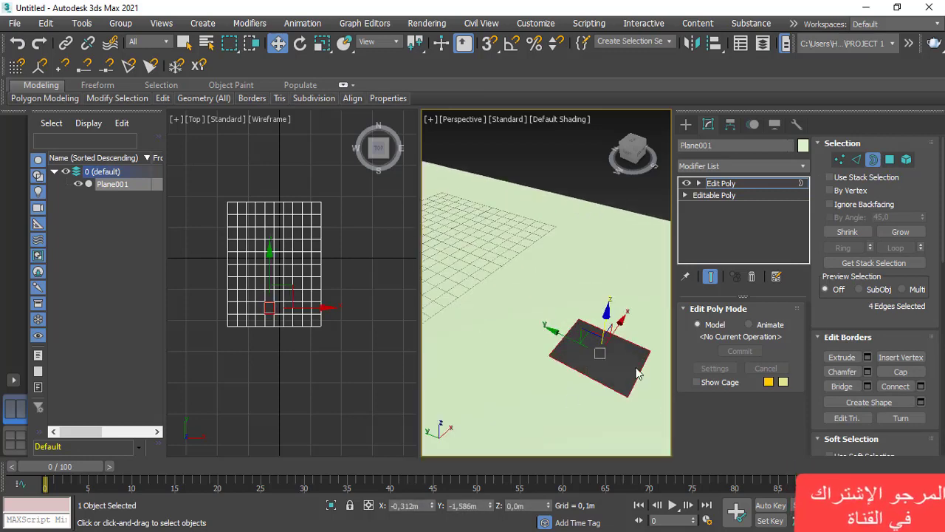
{"action": "scroll", "coordinate": [580, 343], "scroll_direction": "down", "scroll_amount": 5}
{"action": "scroll", "coordinate": [492, 305], "scroll_direction": "up", "scroll_amount": 4}
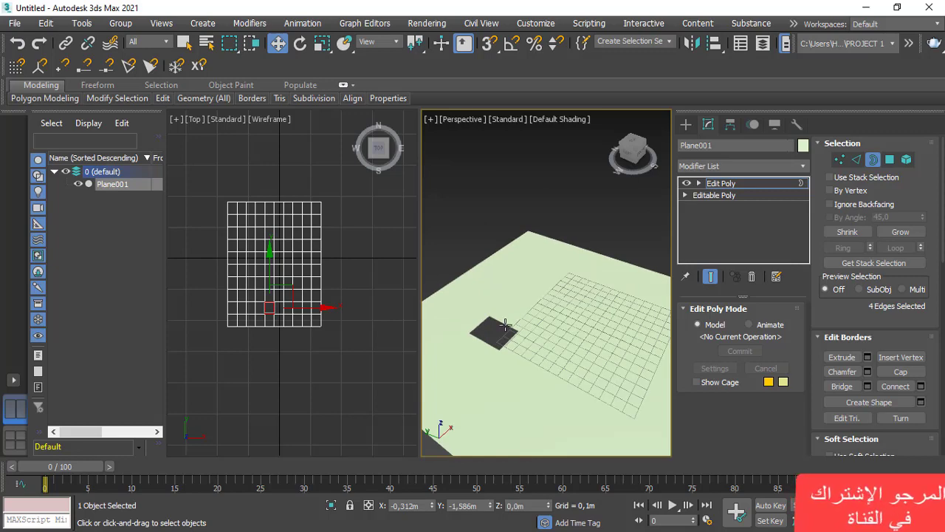
{"action": "left_click", "coordinate": [497, 321], "text": "ctrl"}
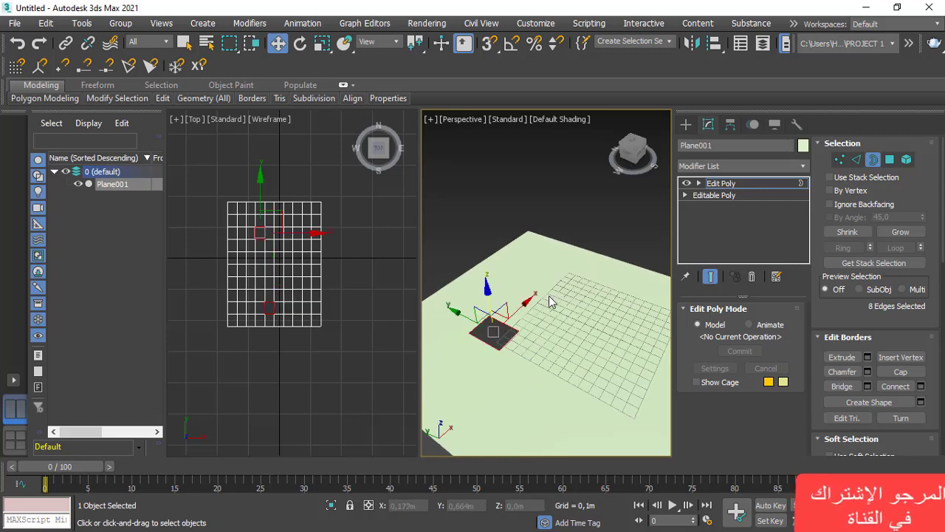
Cancel the edge extrusion and raise both hole borders along Z to form two tapered, open-topped columns.
{"action": "scroll", "coordinate": [553, 301], "scroll_direction": "down", "scroll_amount": 5}
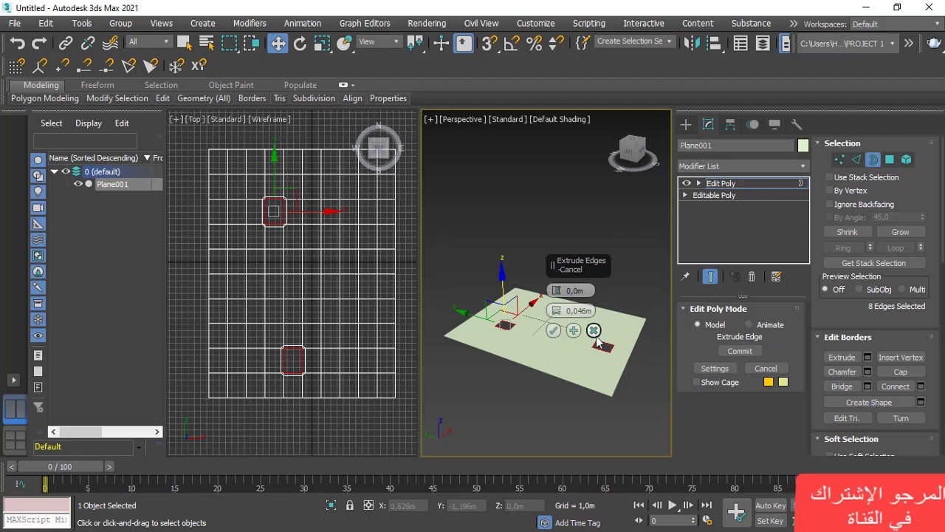
{"action": "left_click", "coordinate": [594, 330]}
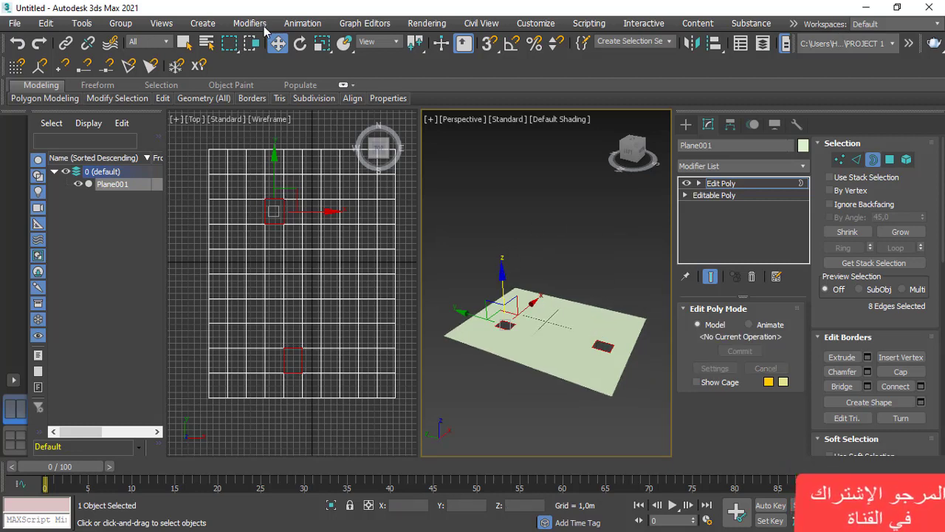
{"action": "left_click_drag", "start_coordinate": [502, 275], "coordinate": [511, 207]}
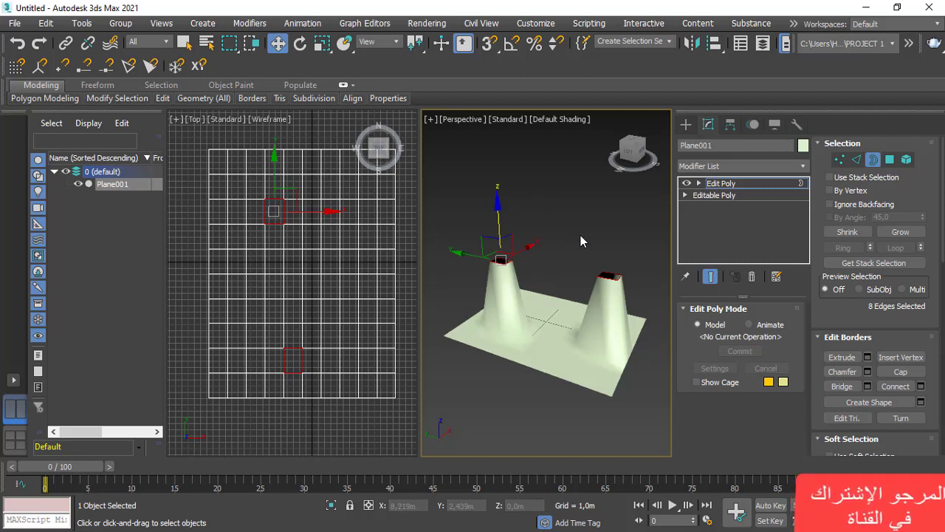
{"action": "middle_click_drag", "start_coordinate": [581, 235], "coordinate": [578, 239]}
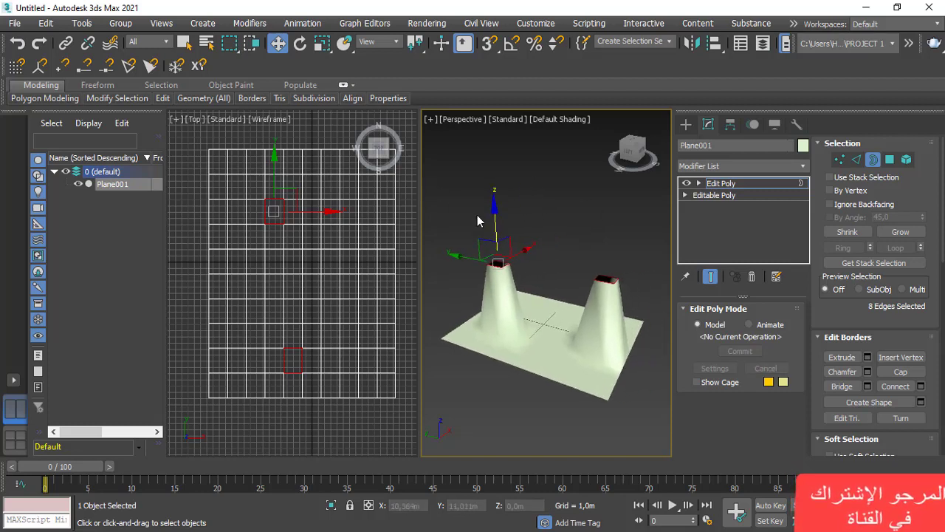
Select the open top border of one raised column and rotate it to twist the column.
{"action": "left_click", "coordinate": [498, 263]}
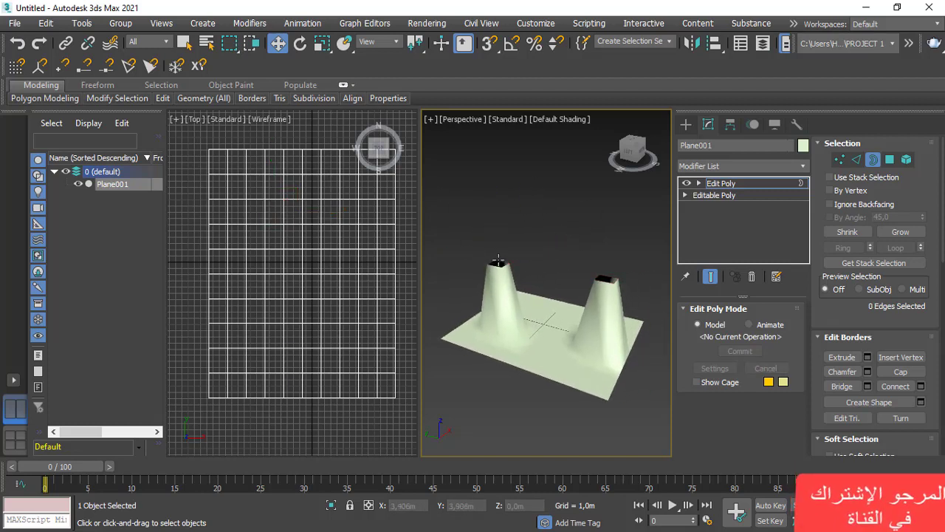
{"action": "left_click", "coordinate": [303, 47]}
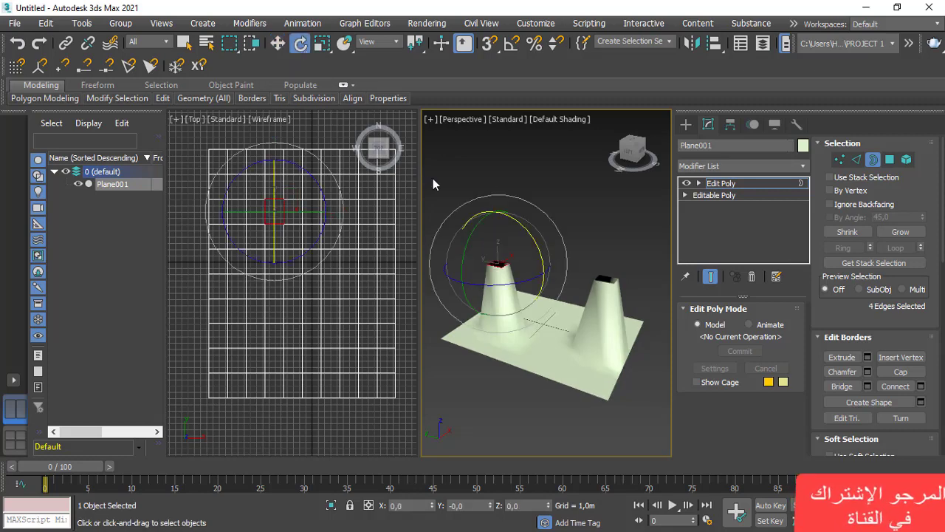
{"action": "mouse_move", "coordinate": [475, 363]}
{"action": "middle_mouse_down", "text": "alt"}
{"action": "mouse_move", "coordinate": [523, 372]}
{"action": "mouse_move", "coordinate": [490, 366]}
{"action": "middle_mouse_up", "text": "alt"}
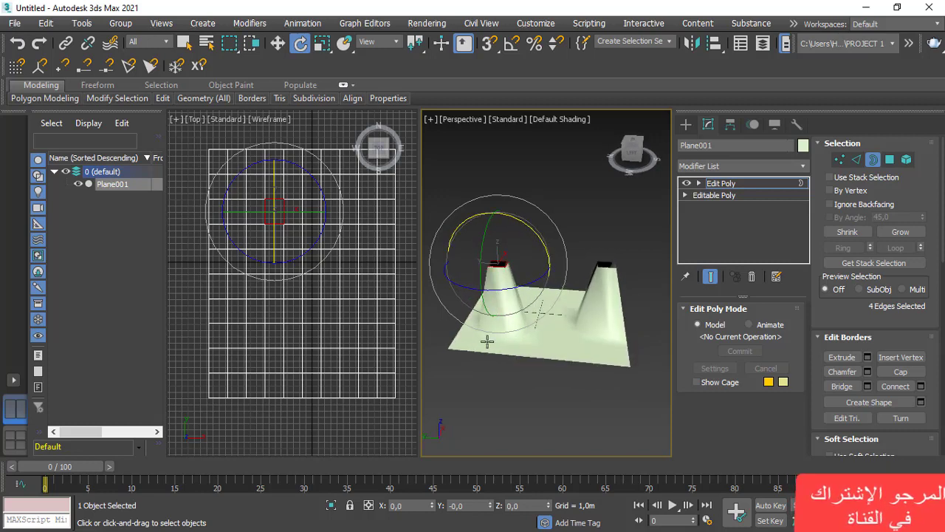
{"action": "left_click_drag", "start_coordinate": [514, 222], "coordinate": [480, 227]}
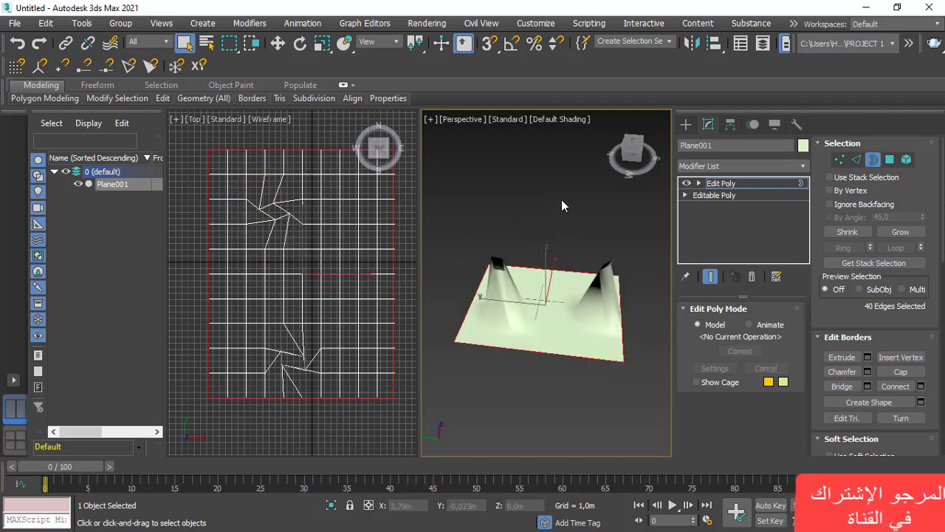
Clear the plane's outer border selection and undo the last two actions.
{"action": "right_click", "coordinate": [561, 199]}
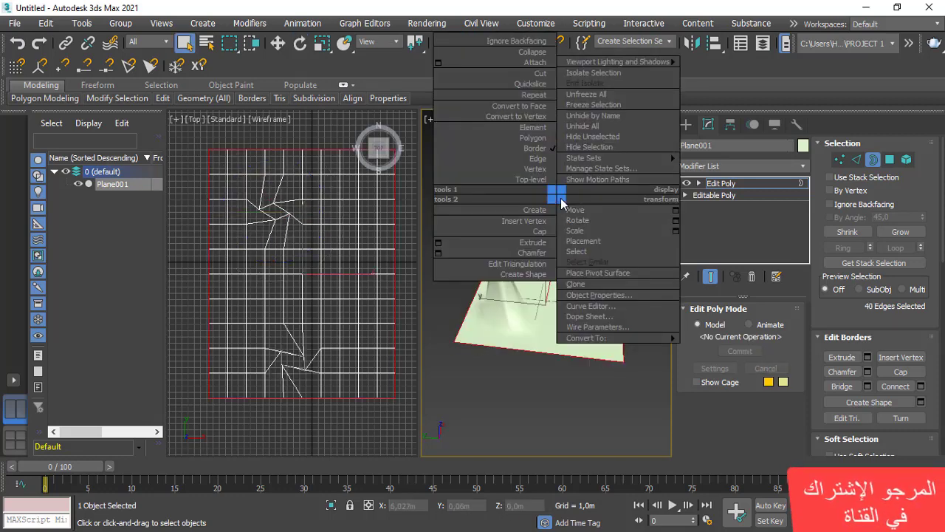
{"action": "left_click", "coordinate": [547, 388]}
{"action": "left_click", "coordinate": [546, 382]}
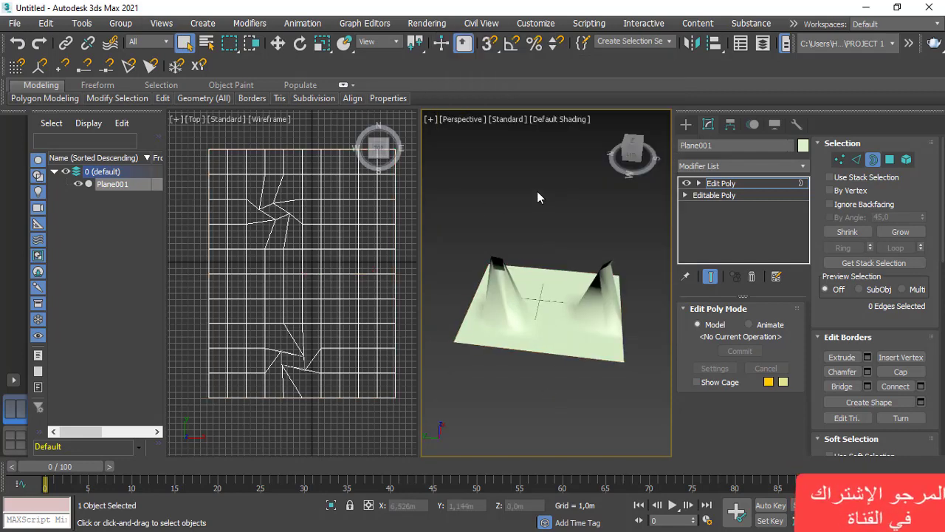
{"action": "key", "text": "ctrl+z"}
{"action": "key", "text": "ctrl+z"}
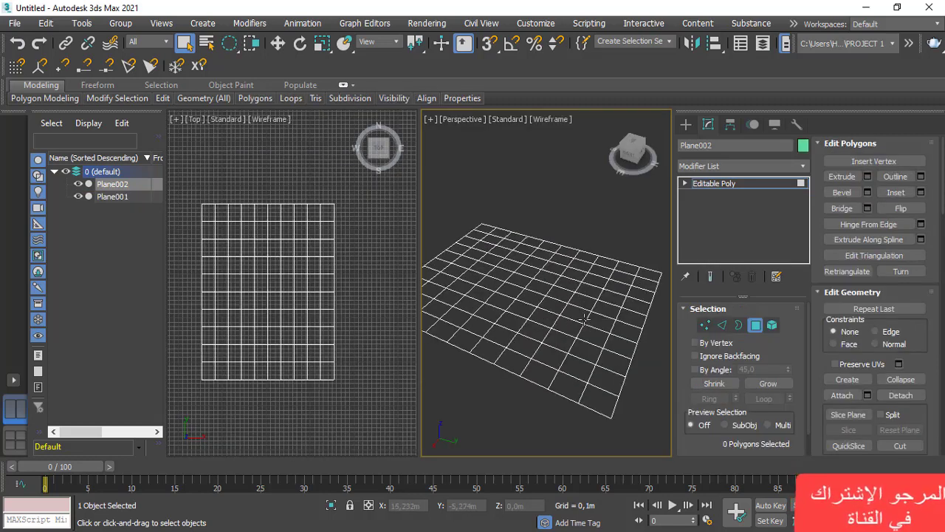
Select a polygon near the centre of Plane002 and grow the selection twice into a five-by-five block.
{"action": "left_click", "coordinate": [604, 322]}
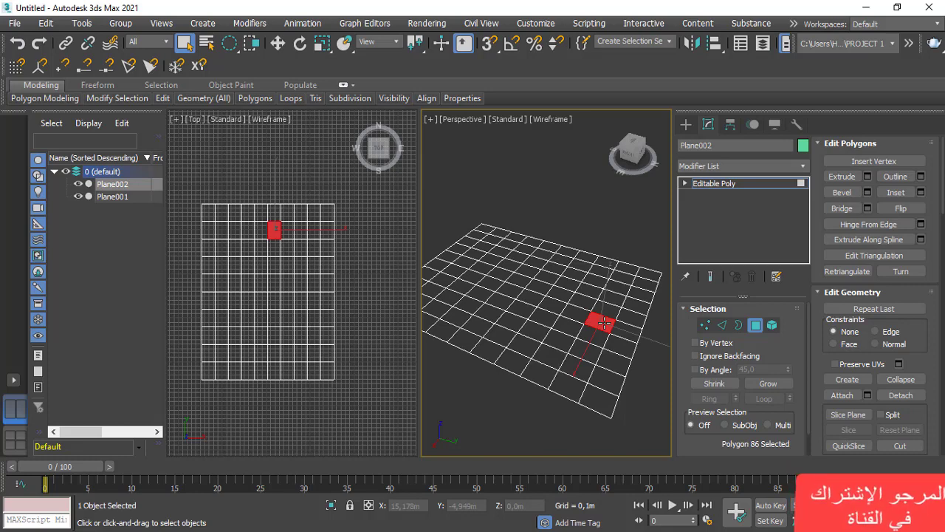
{"action": "left_click", "coordinate": [528, 294]}
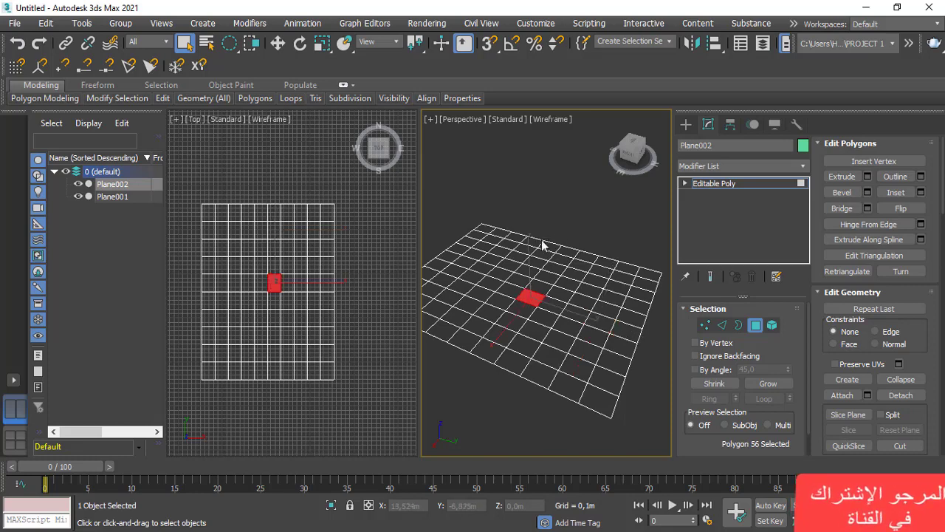
{"action": "middle_click_drag", "start_coordinate": [535, 222], "coordinate": [538, 211]}
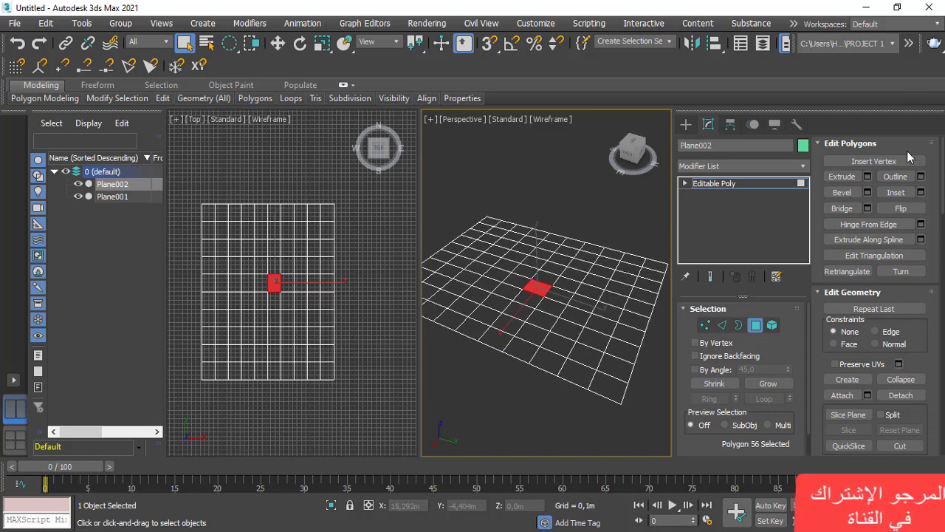
{"action": "left_click", "coordinate": [768, 384]}
{"action": "left_click", "coordinate": [768, 385]}
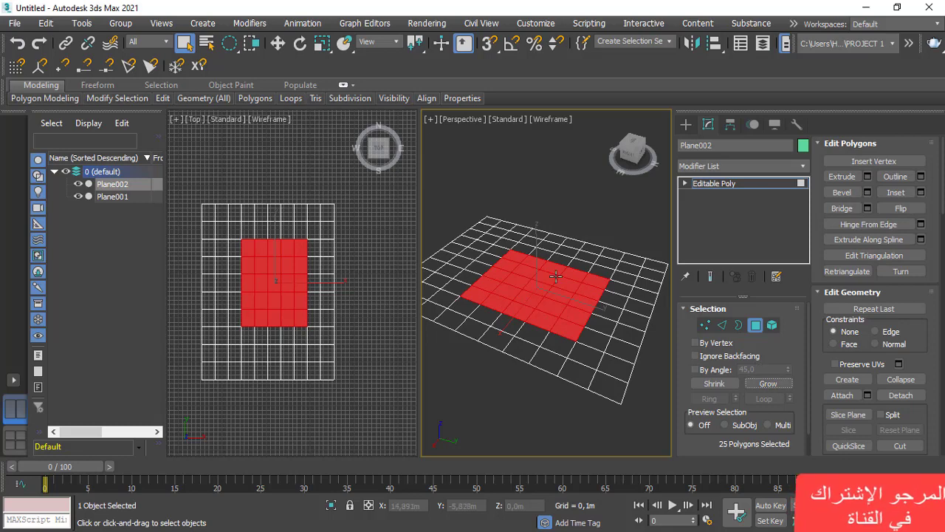
Try raising the five-by-five polygon block along Z, and undo the move.
{"action": "left_click", "coordinate": [276, 44]}
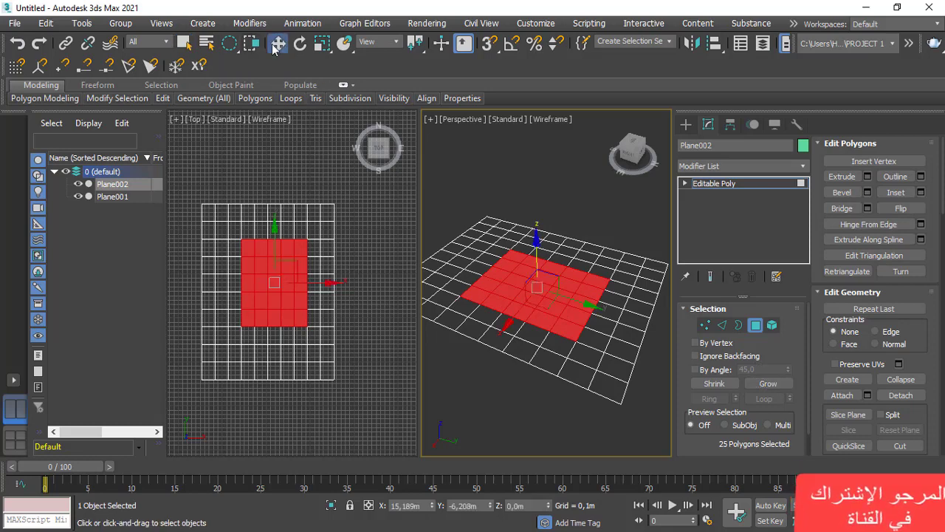
{"action": "left_click_drag", "start_coordinate": [538, 245], "coordinate": [545, 177]}
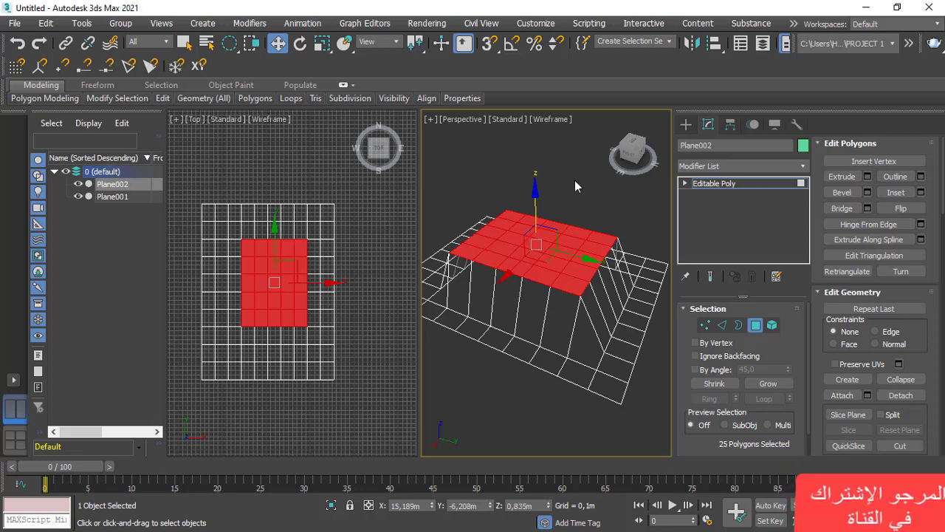
{"action": "key", "text": "ctrl+z"}
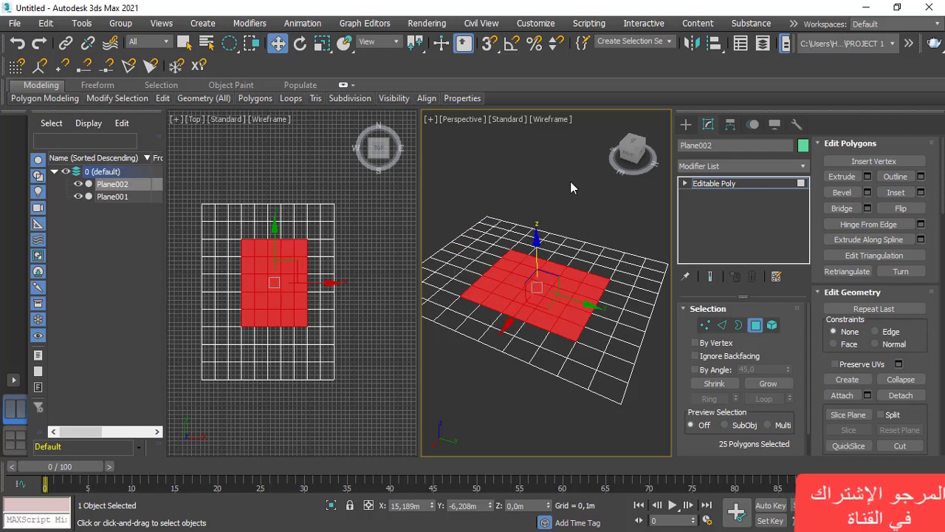
Select two polygons of Plane002 together: rows two and eight of column seven in Top view.
{"action": "left_click", "coordinate": [600, 272]}
{"action": "left_click", "coordinate": [603, 318]}
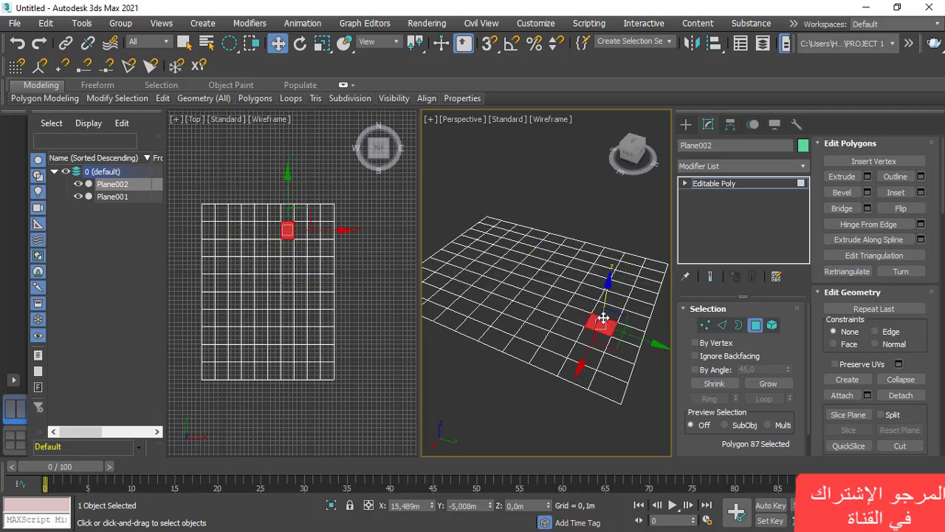
{"action": "left_click", "coordinate": [464, 277]}
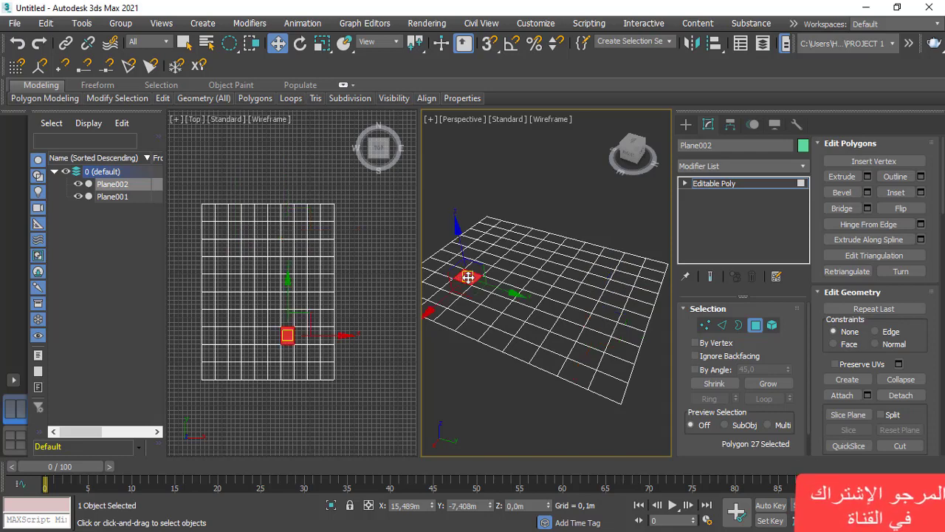
{"action": "left_click", "coordinate": [607, 325], "text": "ctrl"}
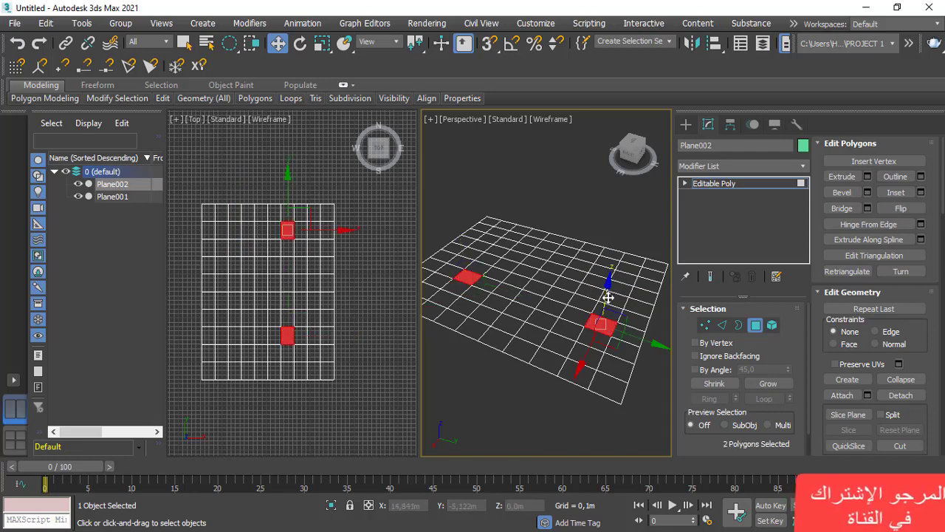
Set the Extrude Polygons height to 1.226 m, apply it to rows one and nine of column seven, and clear the selection.
{"action": "left_click", "coordinate": [868, 176]}
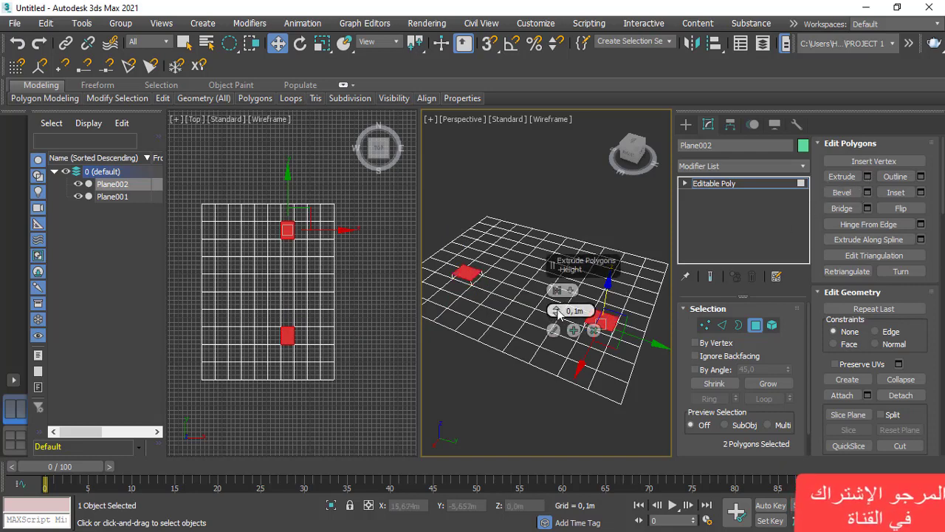
{"action": "left_click_drag", "start_coordinate": [559, 314], "coordinate": [536, 137]}
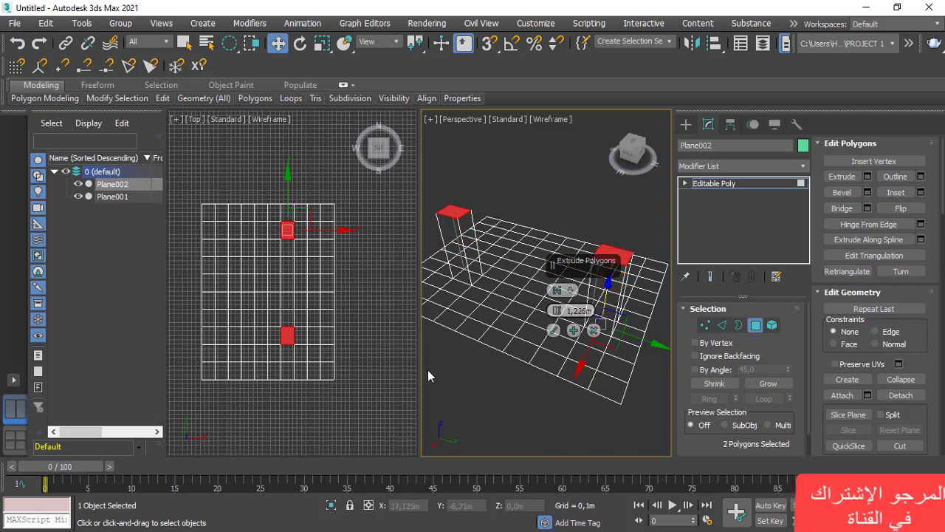
{"action": "left_click", "coordinate": [479, 386]}
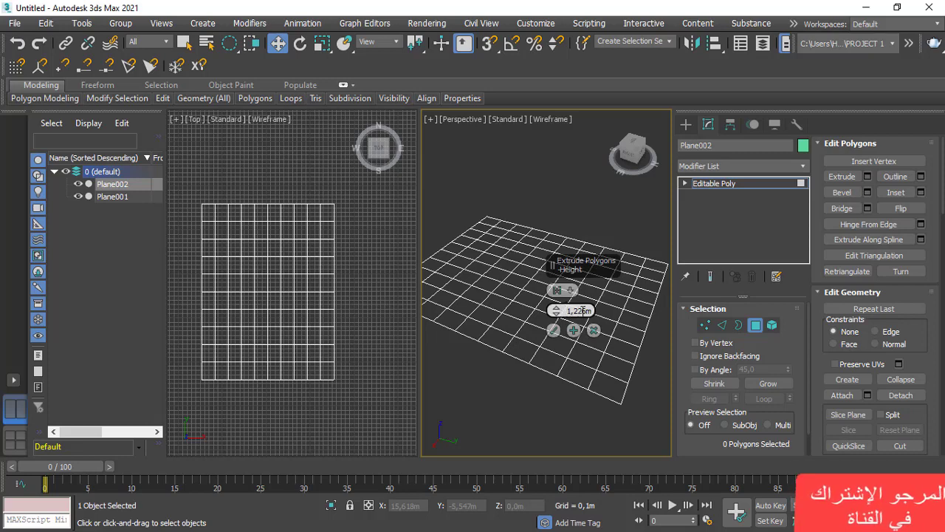
{"action": "left_click", "coordinate": [646, 263]}
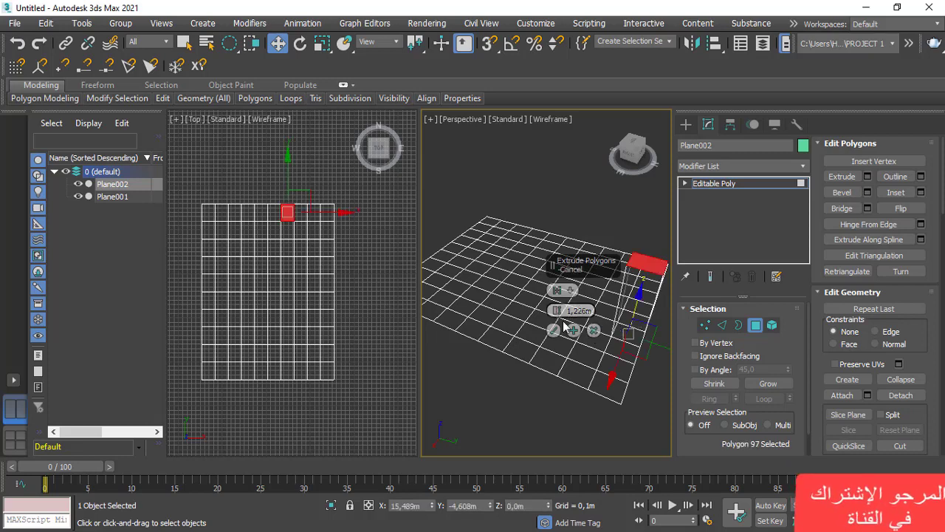
{"action": "left_click", "coordinate": [450, 268], "text": "ctrl"}
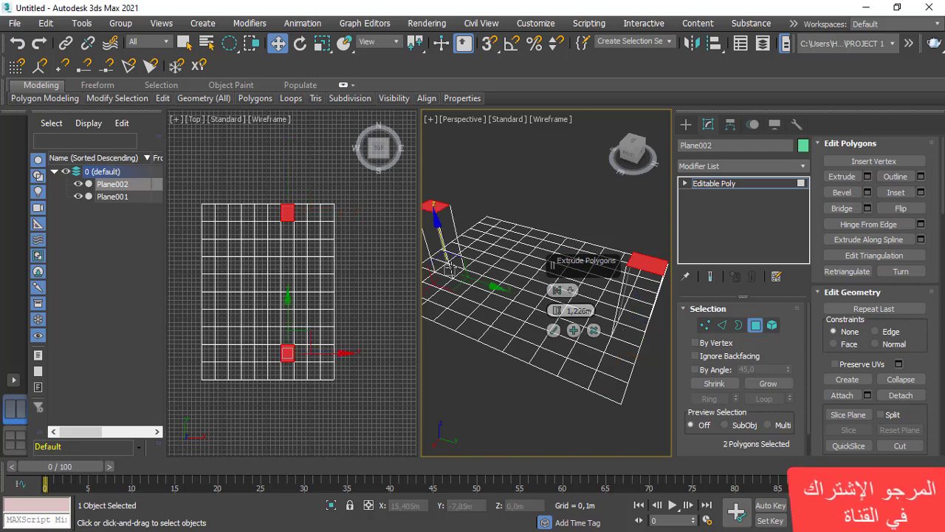
{"action": "left_click", "coordinate": [553, 331]}
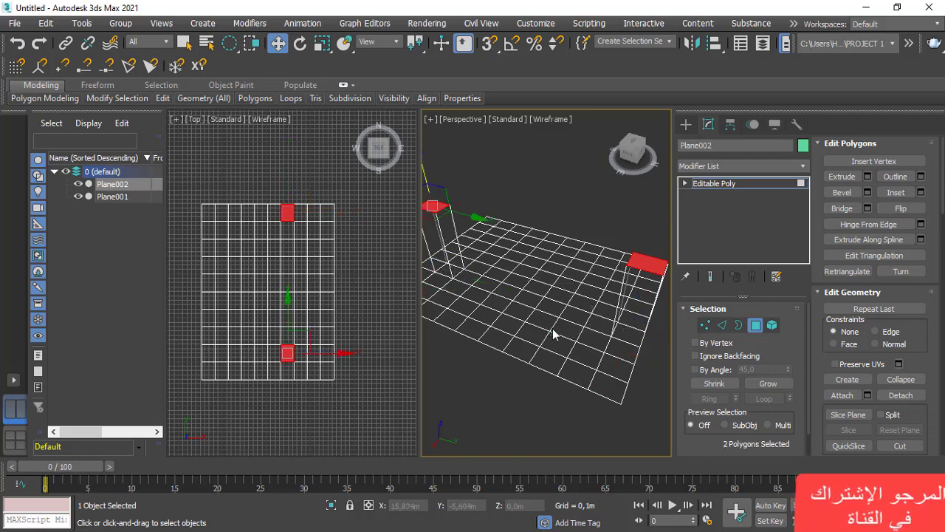
{"action": "scroll", "coordinate": [517, 299], "scroll_direction": "down", "scroll_amount": 5}
{"action": "scroll", "coordinate": [505, 314], "scroll_direction": "up", "scroll_amount": 4}
{"action": "left_click", "coordinate": [510, 349]}
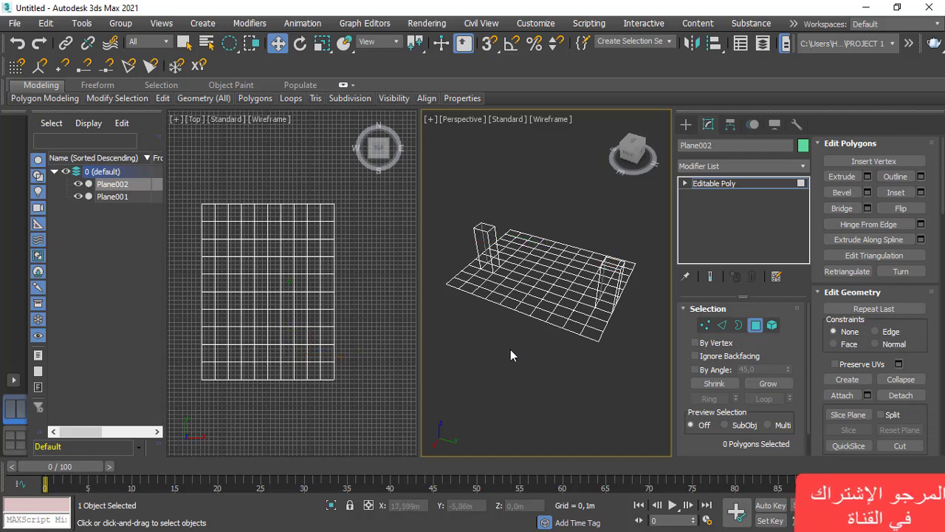
Select the top polygon of the extruded column in row nine and rotate it to tilt the column's cap.
{"action": "left_click", "coordinate": [484, 227]}
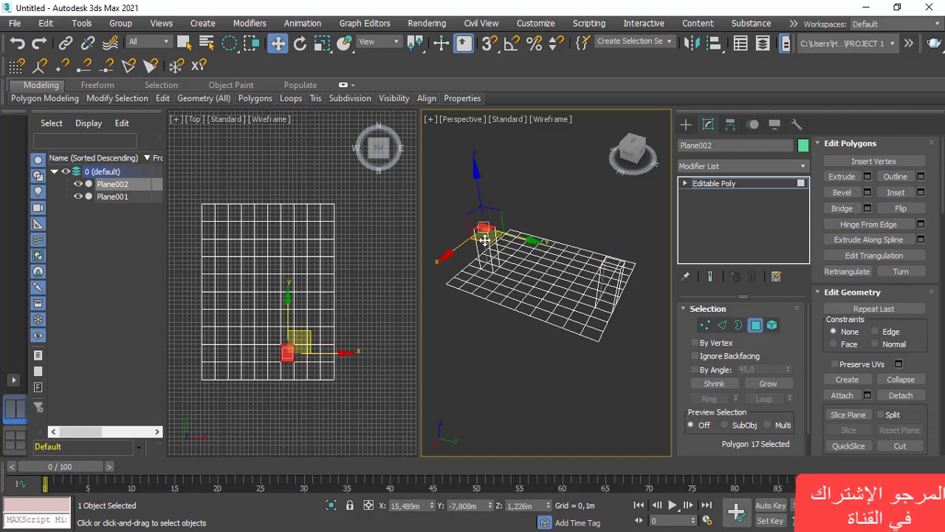
{"action": "left_click", "coordinate": [299, 45]}
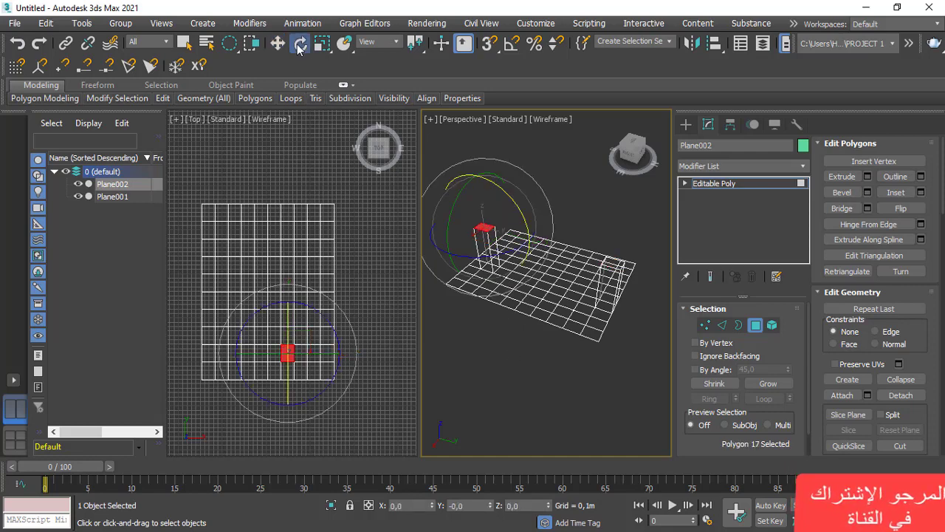
{"action": "left_click_drag", "start_coordinate": [491, 192], "coordinate": [523, 234]}
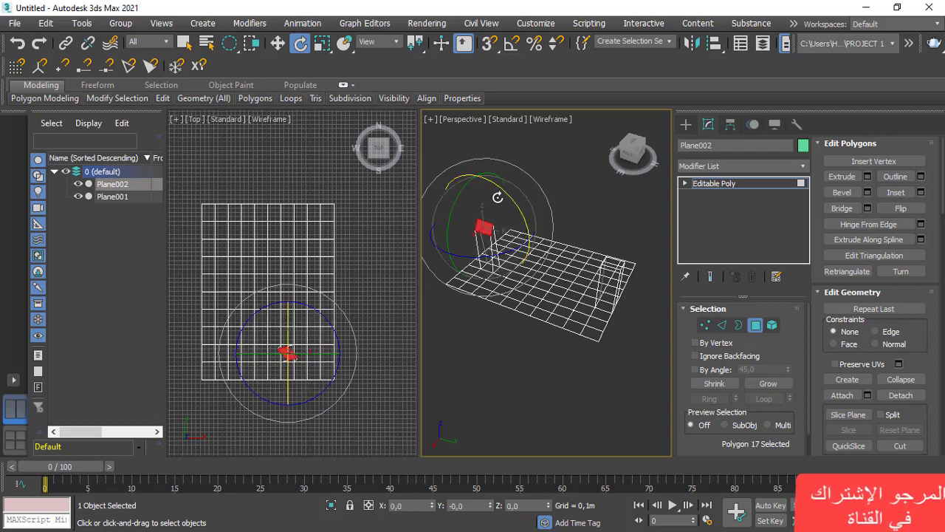
{"action": "left_click_drag", "start_coordinate": [498, 195], "coordinate": [477, 179]}
{"action": "middle_click_drag", "start_coordinate": [517, 358], "coordinate": [497, 285], "text": "alt"}
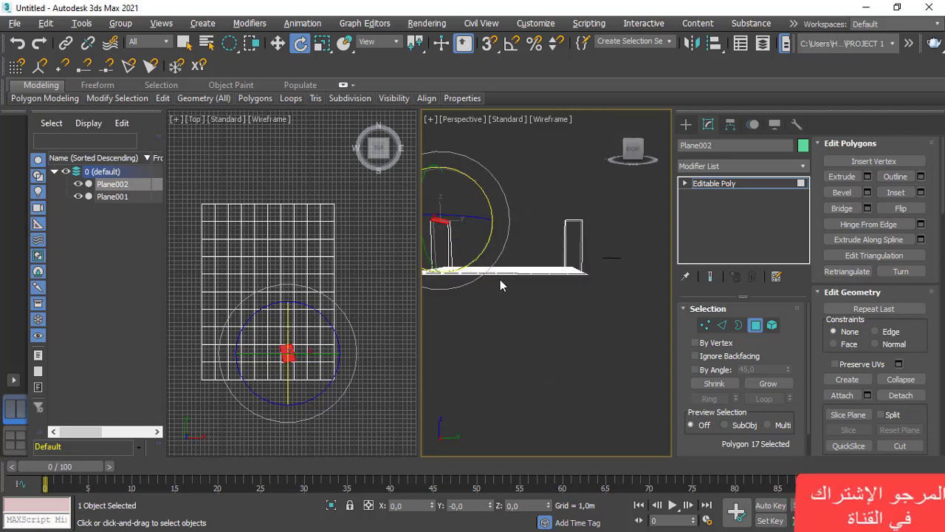
{"action": "middle_click_drag", "start_coordinate": [514, 328], "coordinate": [499, 276], "text": "alt"}
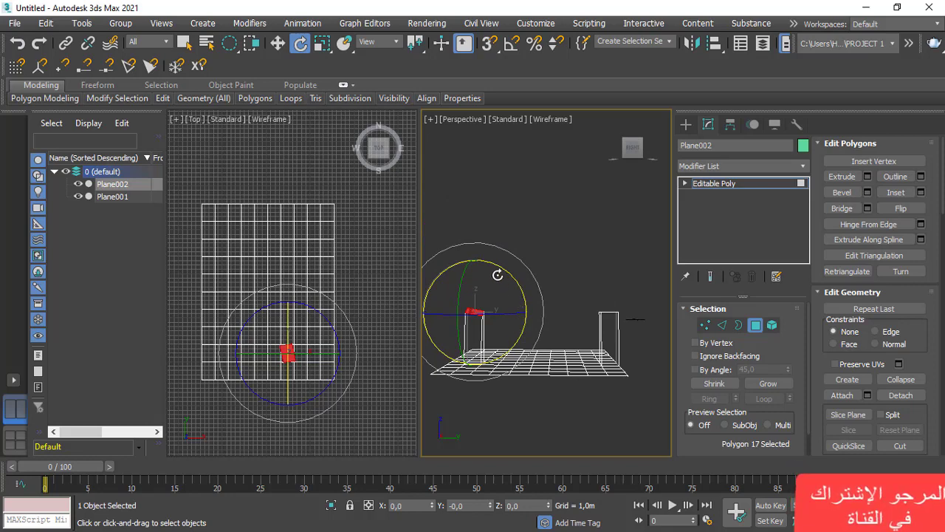
{"action": "left_click_drag", "start_coordinate": [497, 275], "coordinate": [520, 277]}
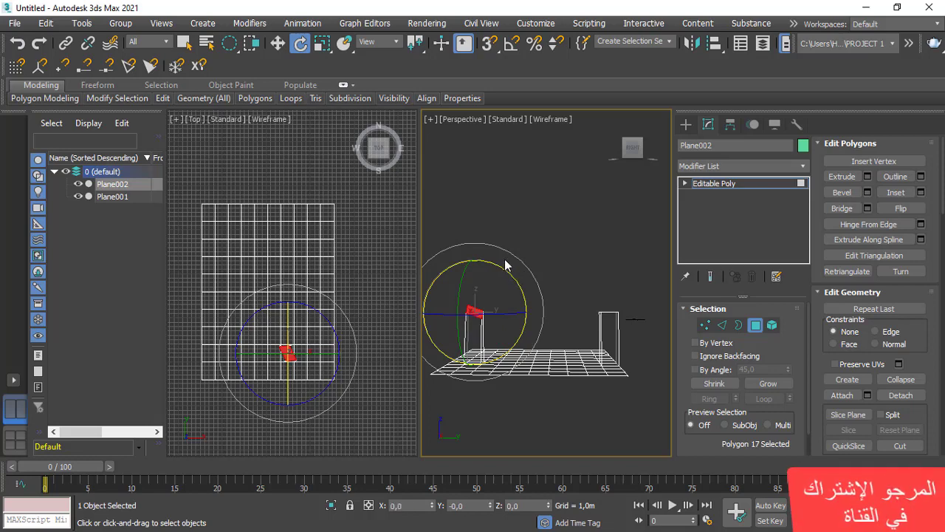
Try rotating a side polygon of the extruded column in row one, and clear the selection.
{"action": "left_click", "coordinate": [611, 313]}
{"action": "left_click", "coordinate": [609, 321]}
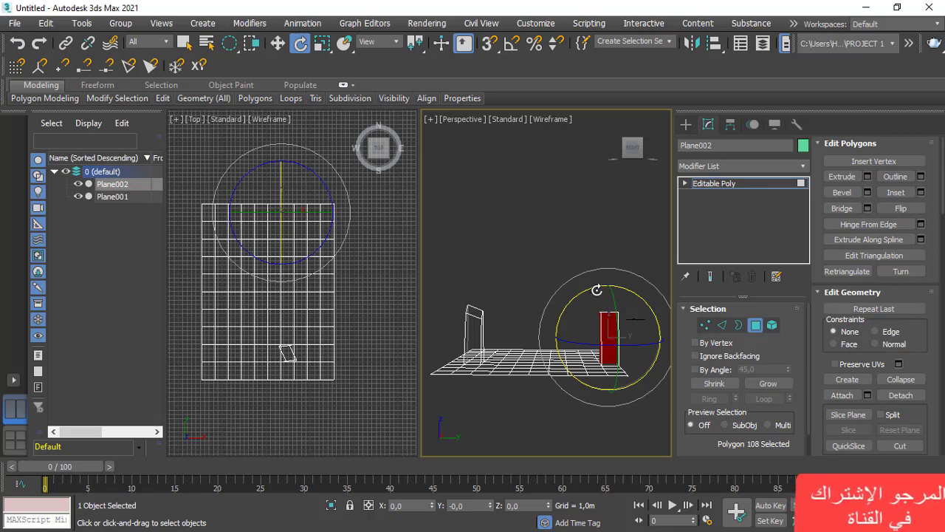
{"action": "mouse_move", "coordinate": [597, 289]}
{"action": "left_mouse_down"}
{"action": "mouse_move", "coordinate": [585, 295]}
{"action": "mouse_move", "coordinate": [621, 292]}
{"action": "mouse_move", "coordinate": [579, 289]}
{"action": "mouse_move", "coordinate": [601, 285]}
{"action": "left_mouse_up"}
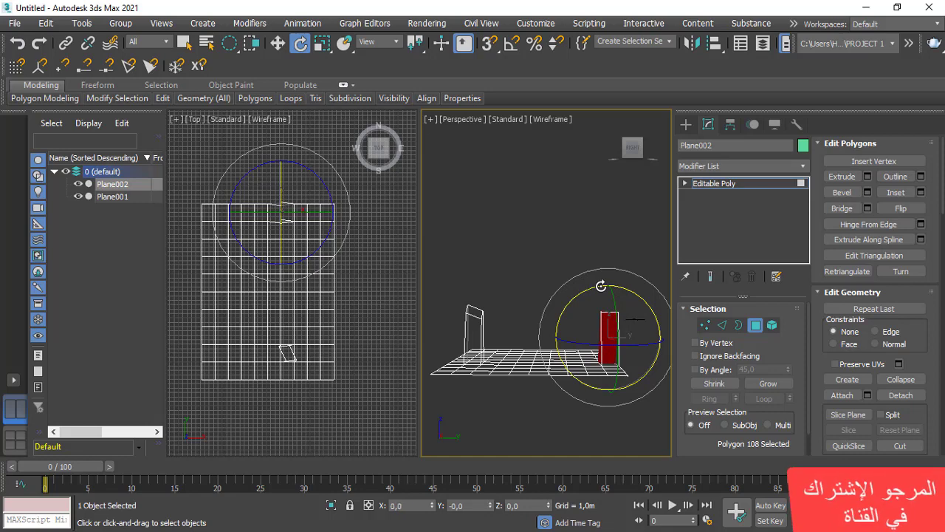
{"action": "left_click", "coordinate": [551, 225]}
{"action": "middle_click_drag", "start_coordinate": [568, 339], "coordinate": [610, 375], "text": "alt"}
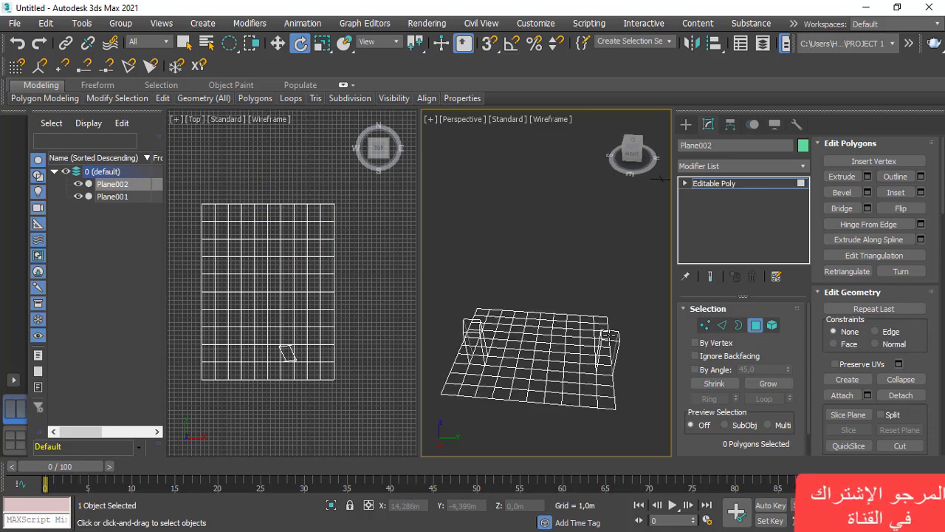
Select the top polygon of the column in row one and rotate it about 21.5 degrees around X towards the opposite column.
{"action": "left_click", "coordinate": [608, 338]}
{"action": "middle_click_drag", "start_coordinate": [594, 390], "coordinate": [599, 336], "text": "alt"}
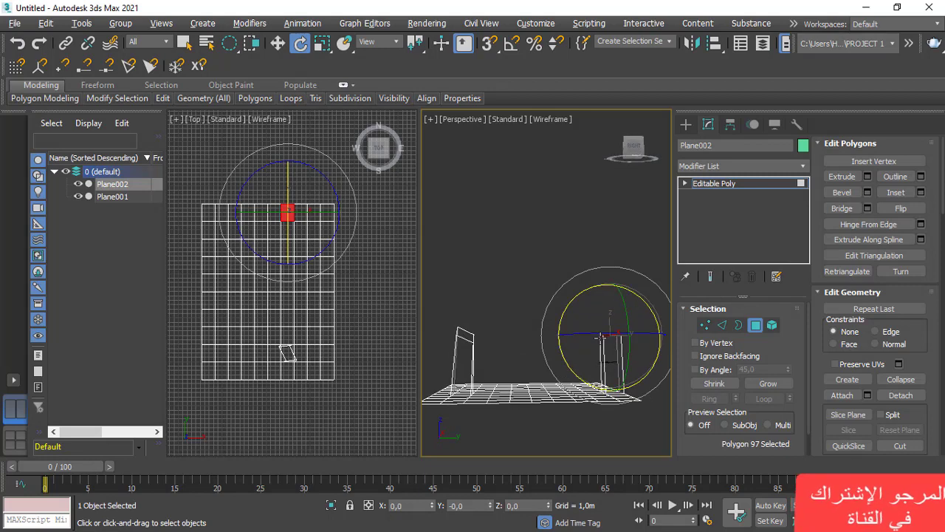
{"action": "left_click_drag", "start_coordinate": [591, 293], "coordinate": [572, 319]}
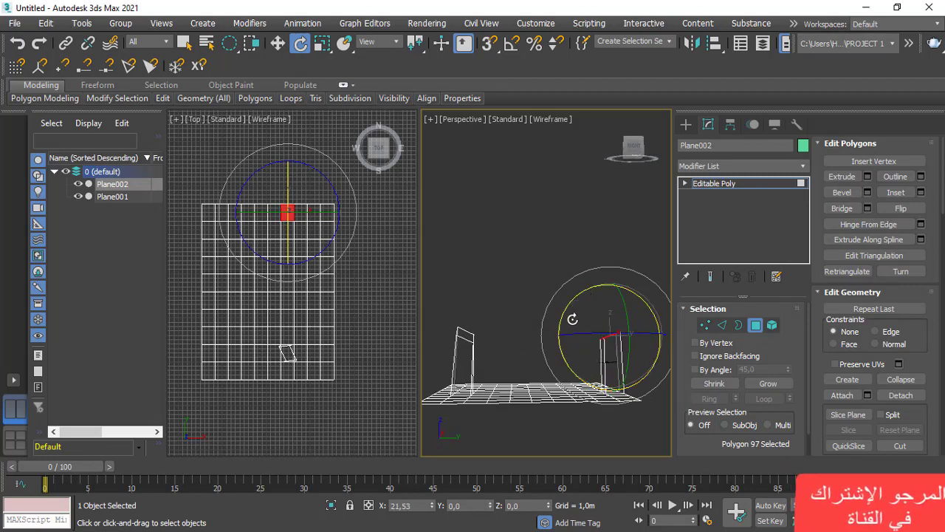
Select the tilted top polygons of both extruded columns and bridge them together.
{"action": "left_click", "coordinate": [554, 252]}
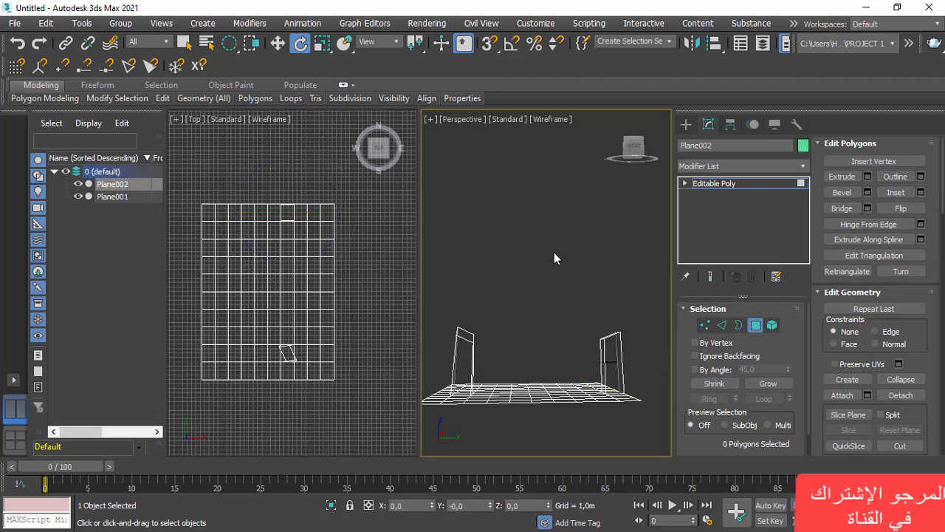
{"action": "left_click", "coordinate": [469, 336]}
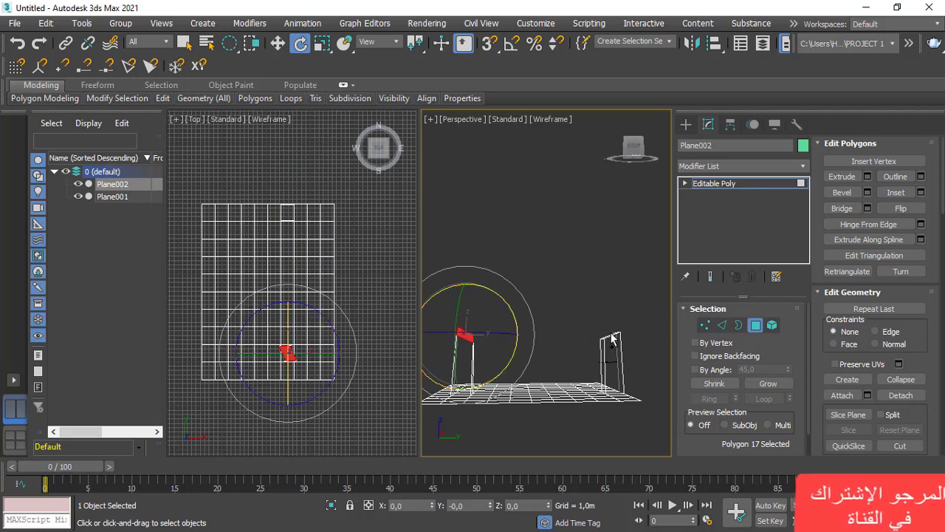
{"action": "middle_click_drag", "start_coordinate": [587, 348], "coordinate": [588, 257], "text": "alt"}
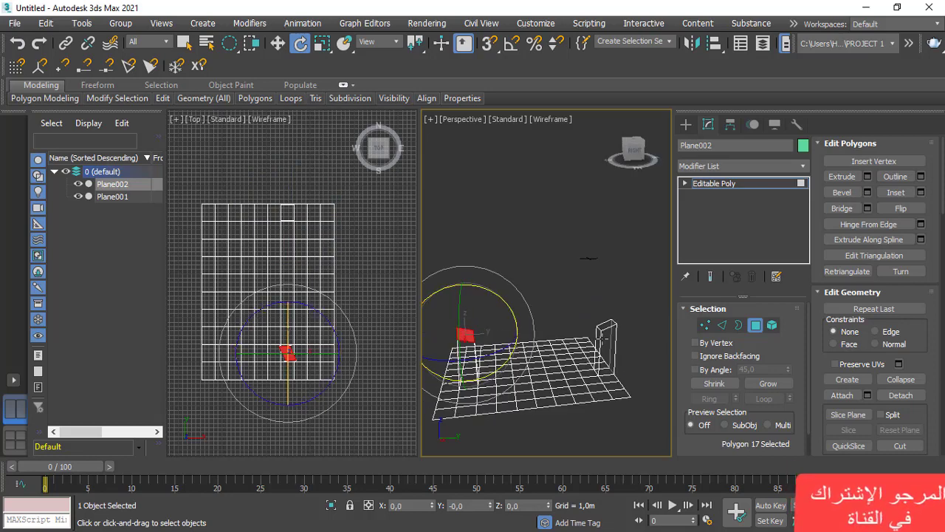
{"action": "left_click", "coordinate": [607, 324], "text": "ctrl"}
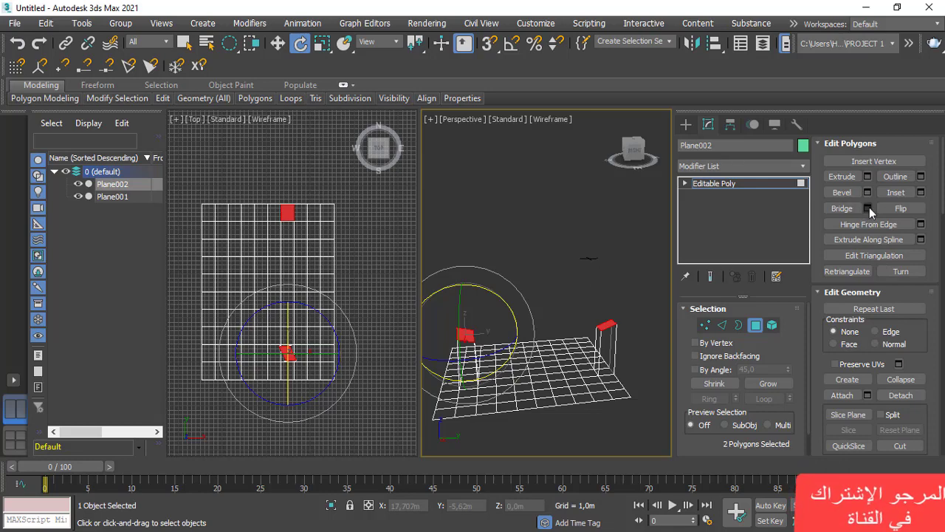
{"action": "left_click", "coordinate": [842, 208]}
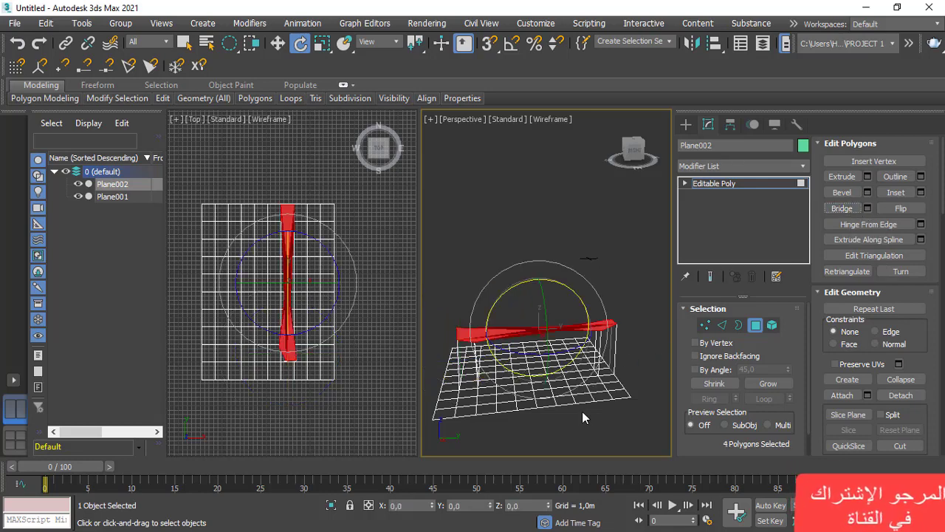
{"action": "middle_click_drag", "start_coordinate": [582, 410], "coordinate": [552, 343], "text": "alt"}
{"action": "scroll", "coordinate": [552, 343], "scroll_direction": "down", "scroll_amount": 3}
{"action": "scroll", "coordinate": [580, 351], "scroll_direction": "up", "scroll_amount": 5}
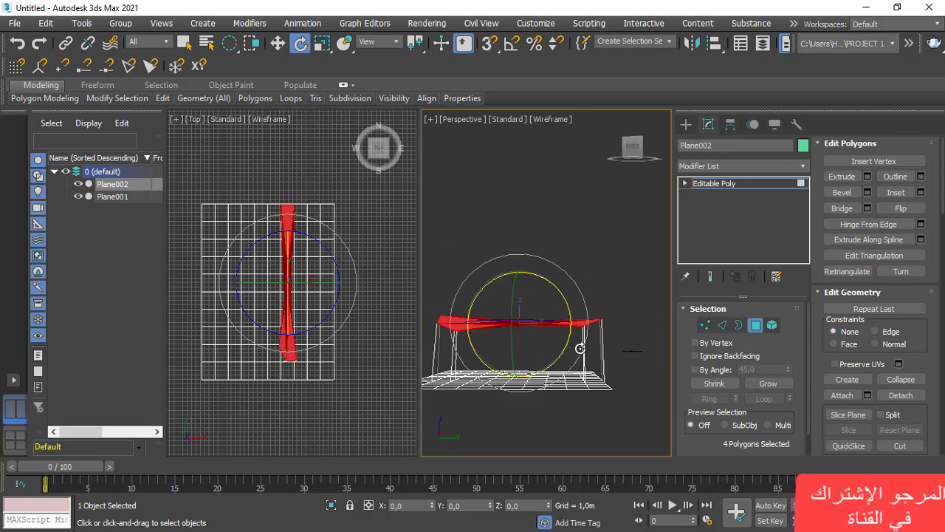
{"action": "scroll", "coordinate": [564, 346], "scroll_direction": "down", "scroll_amount": 3}
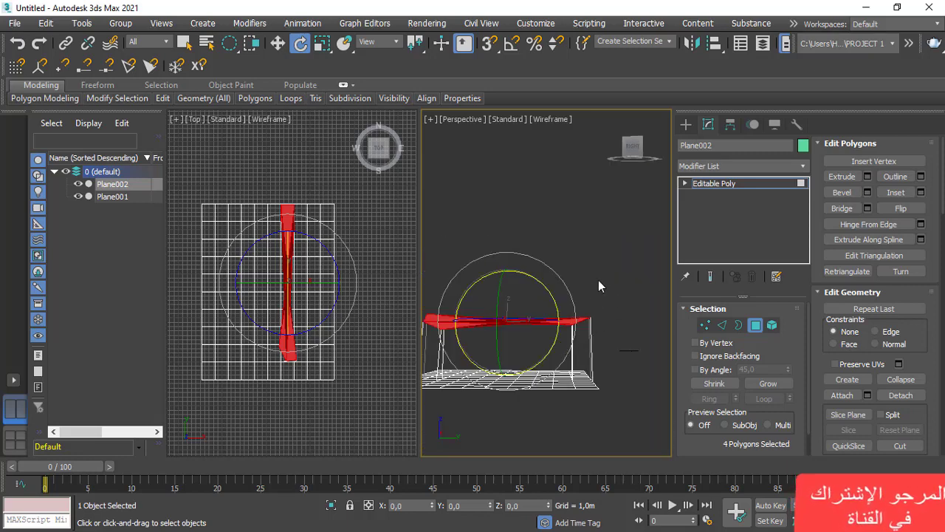
{"action": "middle_click_drag", "start_coordinate": [664, 293], "coordinate": [609, 333], "text": "alt"}
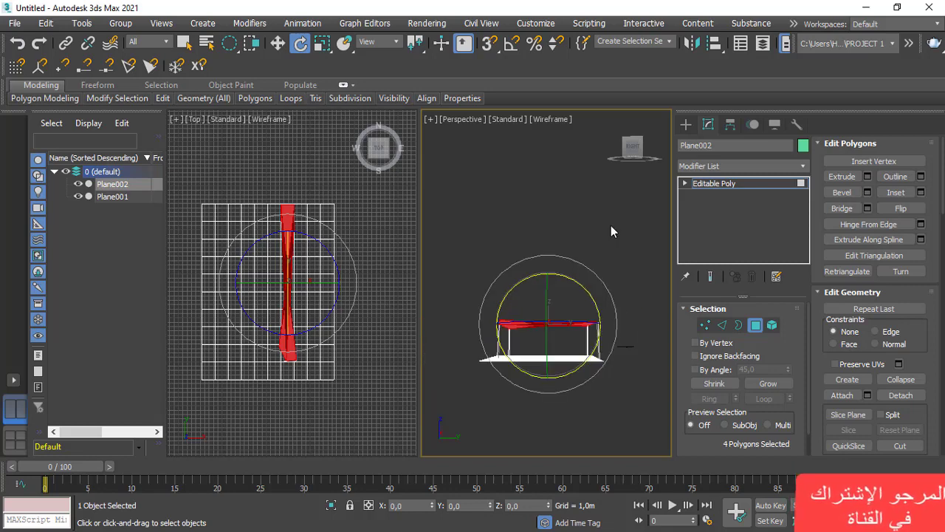
Undo the bridge and column edits back to the flat grid, and select the whole plane at Element level.
{"action": "key", "text": "ctrl+z"}
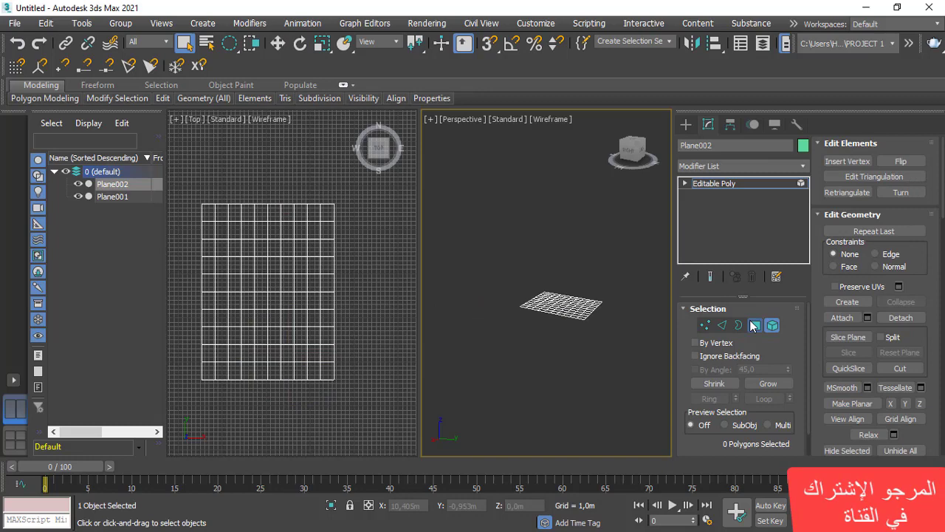
{"action": "left_click", "coordinate": [755, 325]}
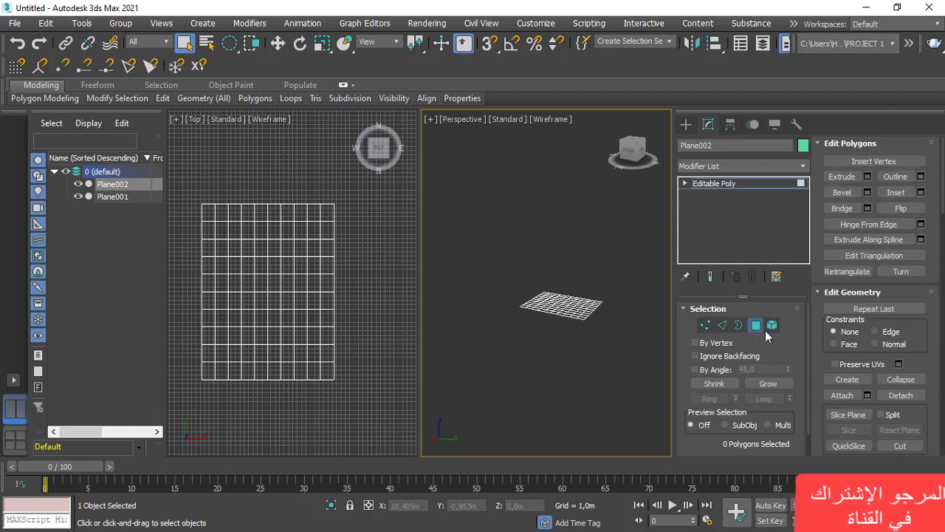
{"action": "left_click", "coordinate": [772, 326]}
{"action": "left_click", "coordinate": [572, 313]}
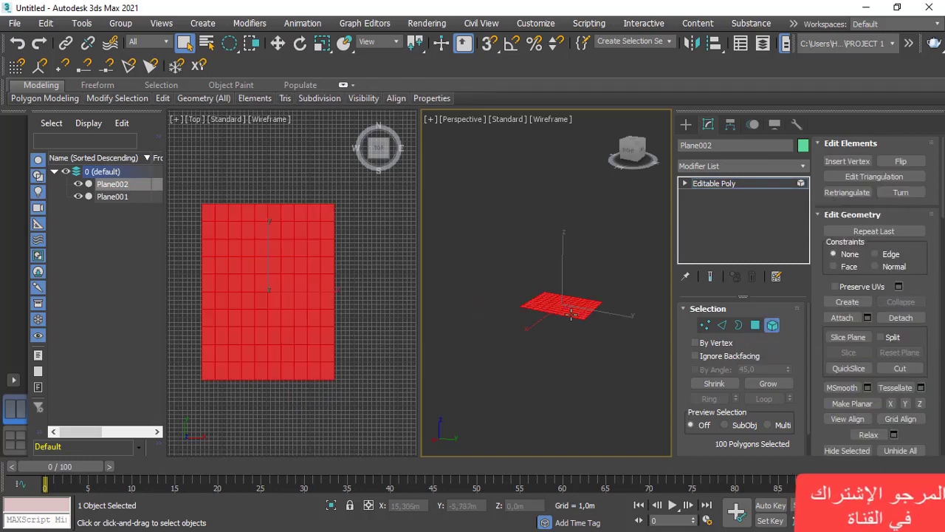
{"action": "middle_click_drag", "start_coordinate": [553, 350], "coordinate": [508, 373], "text": "alt"}
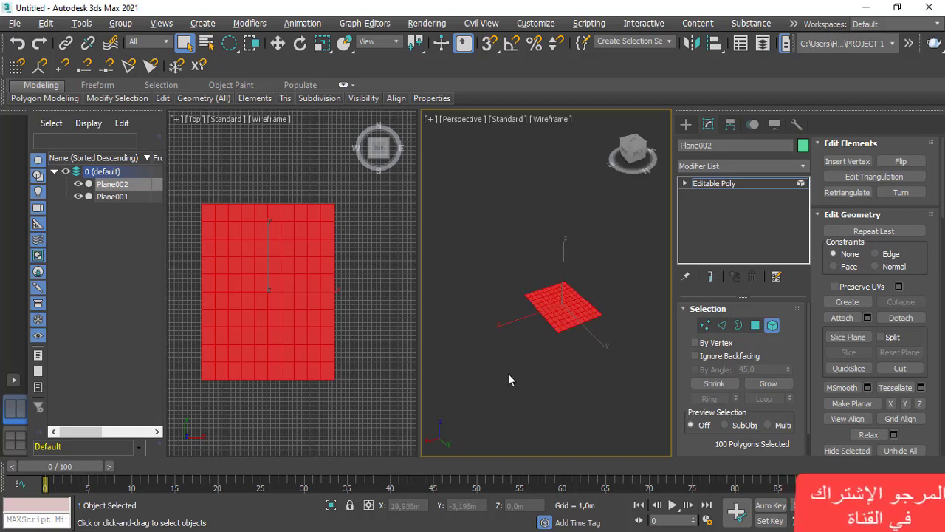
{"action": "scroll", "coordinate": [552, 302], "scroll_direction": "up", "scroll_amount": 5}
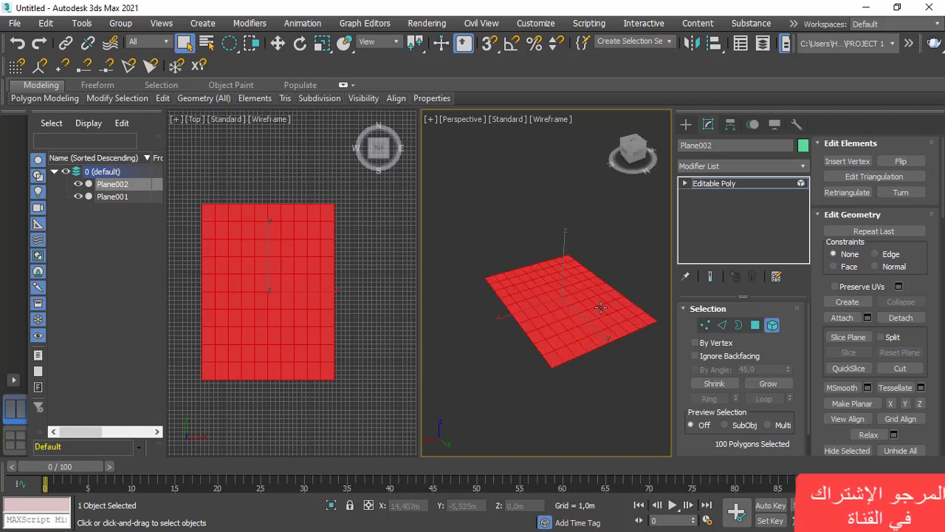
{"action": "middle_click_drag", "start_coordinate": [613, 288], "coordinate": [592, 303]}
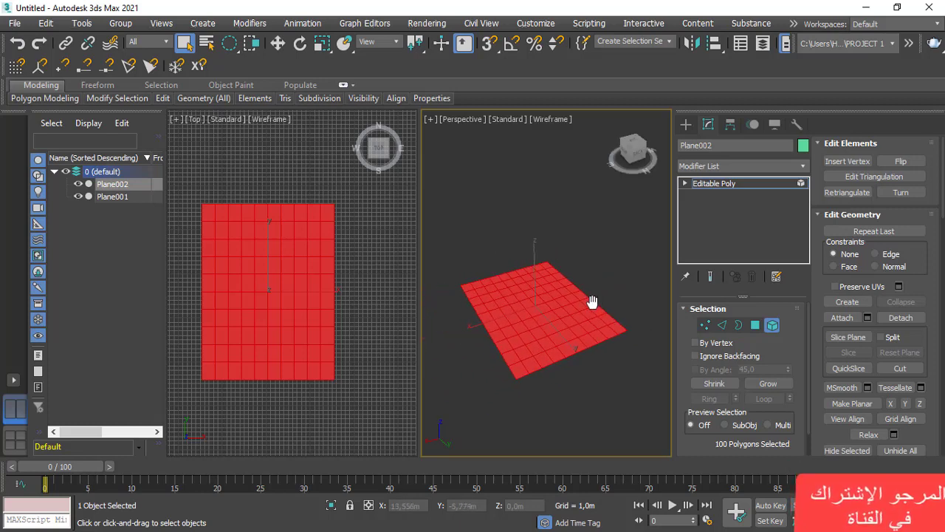
Move the plane element up to about 2.141 m in Z, and clone it along X with Clone To Element.
{"action": "left_click", "coordinate": [278, 43]}
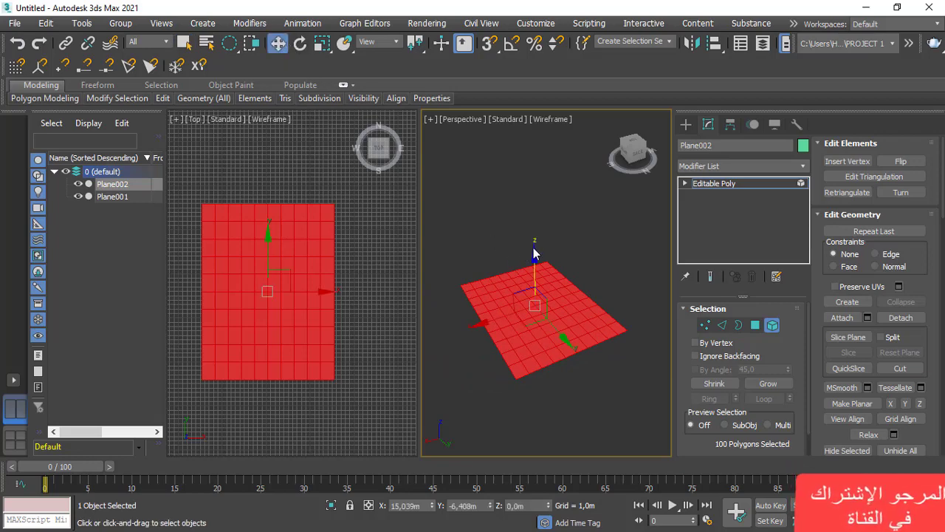
{"action": "left_click_drag", "start_coordinate": [534, 259], "coordinate": [566, 184]}
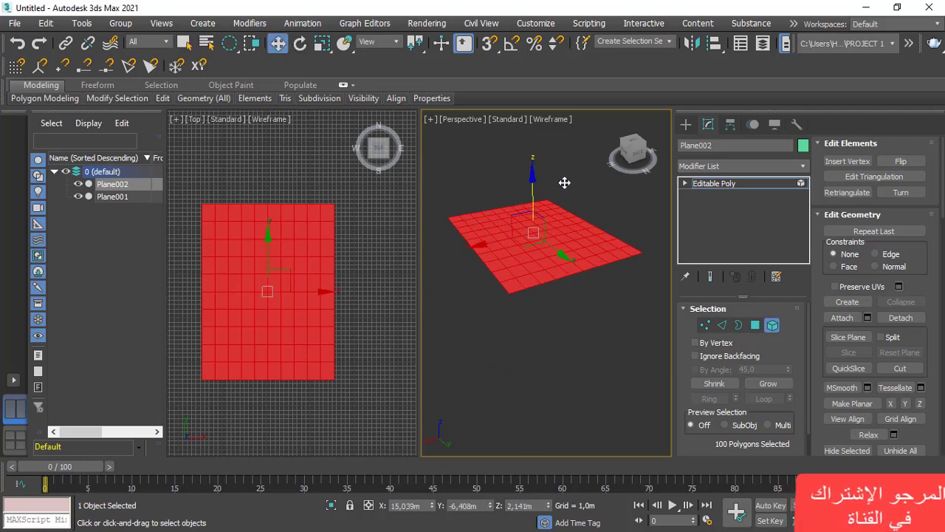
{"action": "left_click_drag", "start_coordinate": [510, 281], "coordinate": [540, 226]}
{"action": "middle_click_drag", "start_coordinate": [540, 227], "coordinate": [526, 248]}
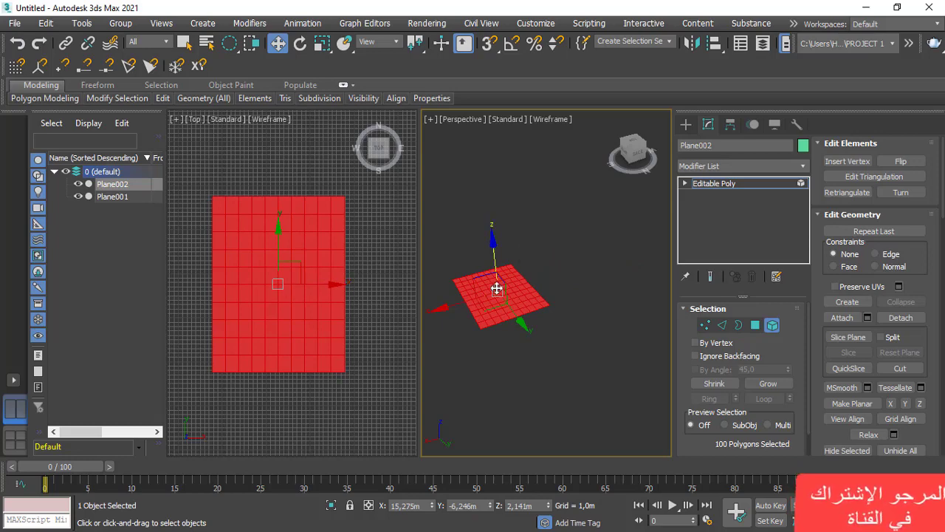
{"action": "left_click_drag", "start_coordinate": [460, 301], "coordinate": [562, 281], "text": "shift"}
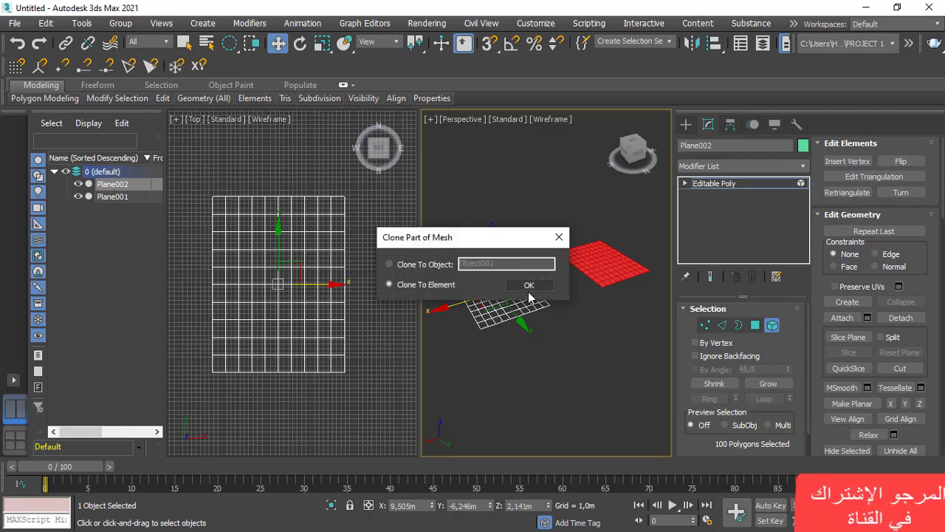
{"action": "left_click", "coordinate": [533, 291]}
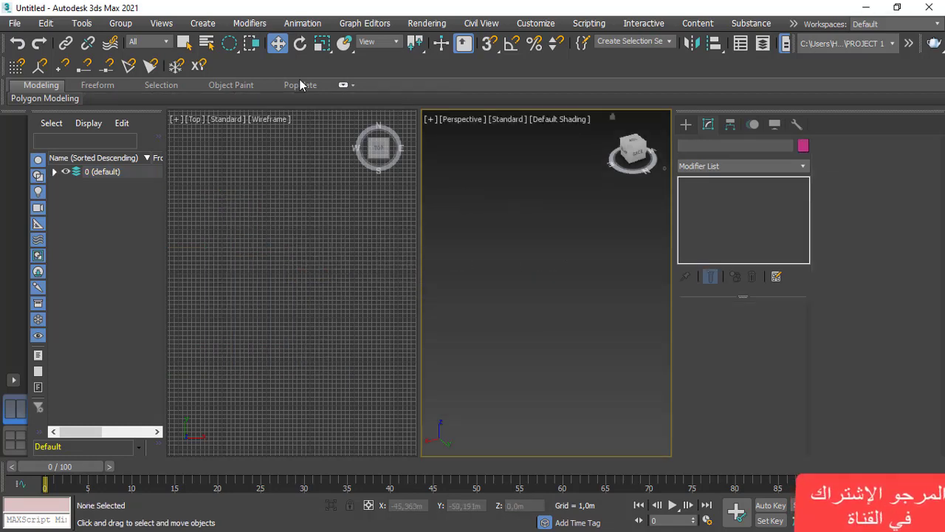
Create a box about 15.2 m long, 12.5 m wide and 9.2 m high in the Perspective view.
{"action": "left_click", "coordinate": [686, 124]}
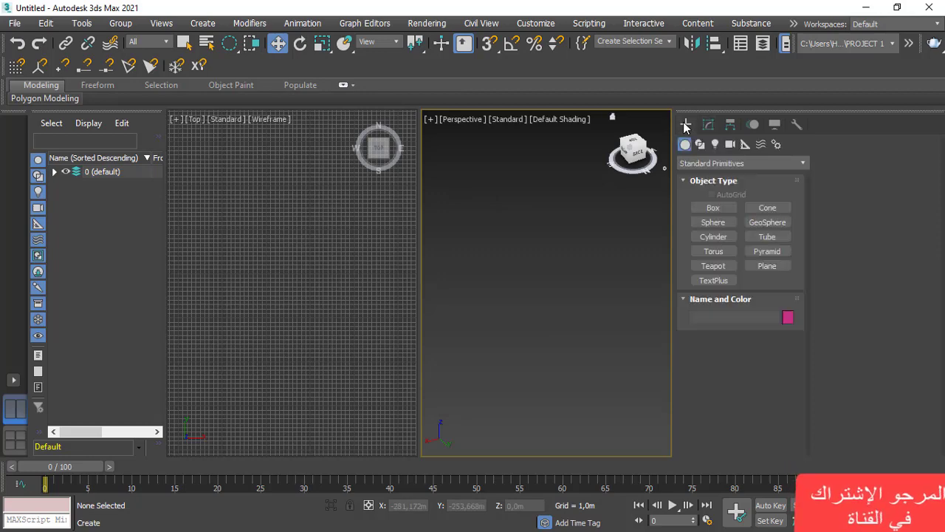
{"action": "left_click", "coordinate": [713, 207]}
{"action": "left_click_drag", "start_coordinate": [553, 241], "coordinate": [522, 319]}
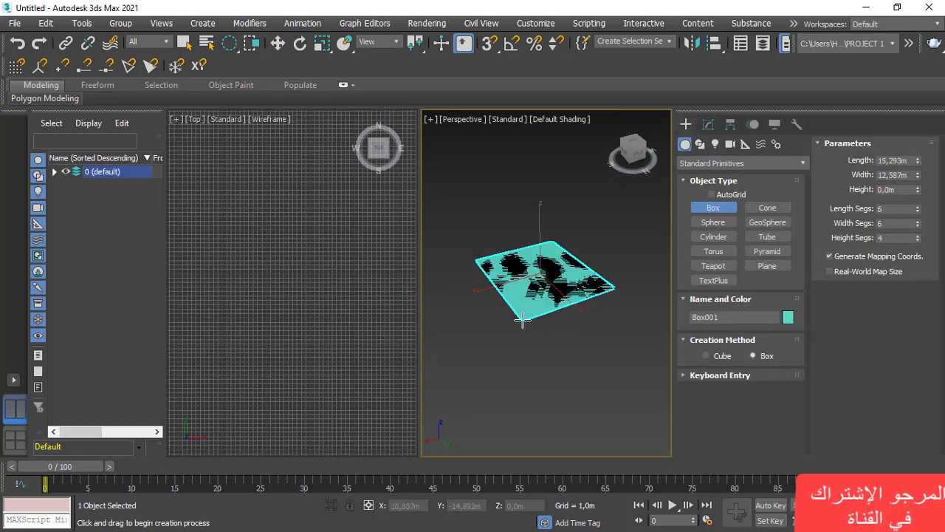
{"action": "left_click", "coordinate": [516, 263]}
{"action": "middle_click_drag", "start_coordinate": [592, 299], "coordinate": [589, 341]}
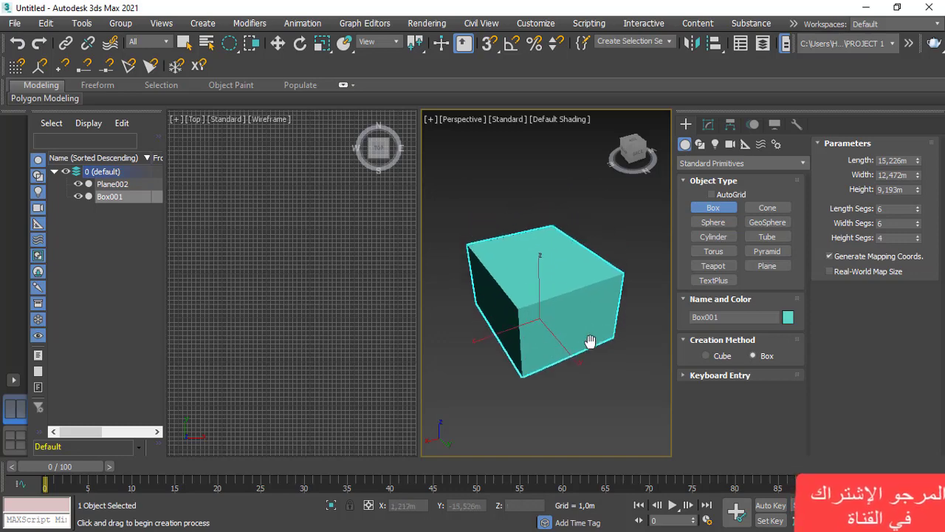
Display the Perspective view with Wireframe Override so the box's segments are shown.
{"action": "left_click", "coordinate": [565, 120]}
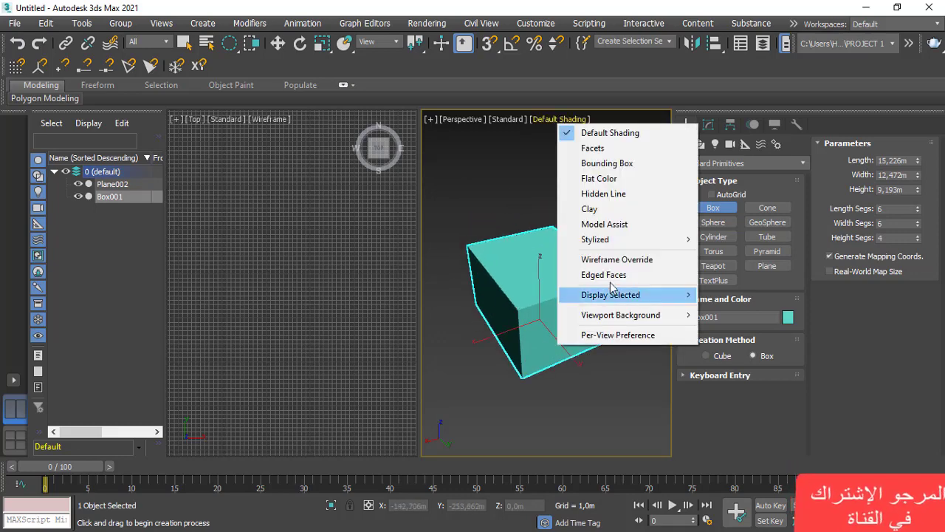
{"action": "left_click", "coordinate": [613, 260]}
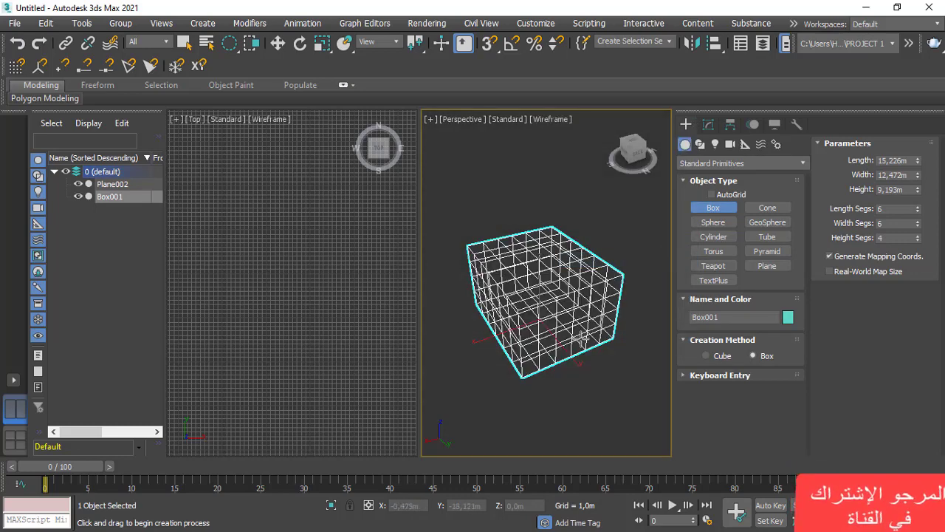
{"action": "middle_click_drag", "start_coordinate": [593, 355], "coordinate": [597, 333]}
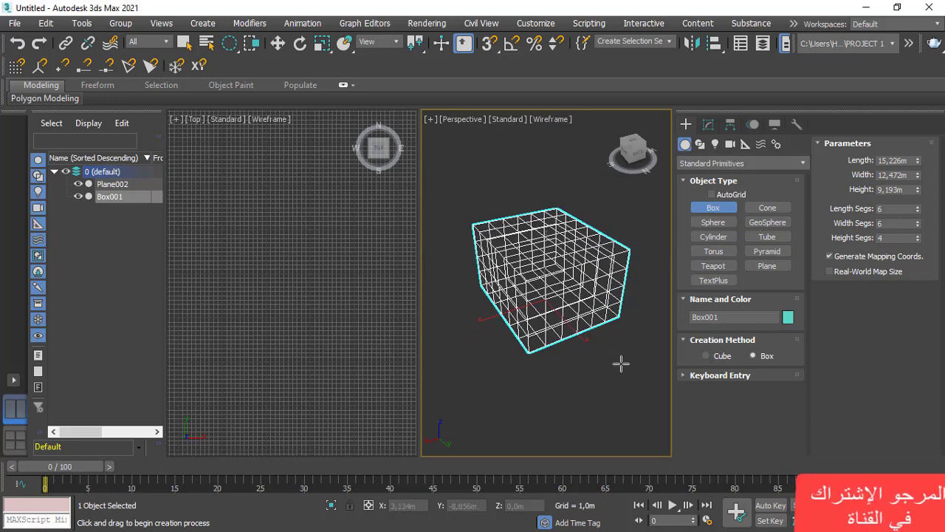
Set the box's length, width and height to 2 m each.
{"action": "left_click", "coordinate": [912, 160]}
{"action": "type", "text": "2"}
{"action": "left_click", "coordinate": [909, 175]}
{"action": "type", "text": "2"}
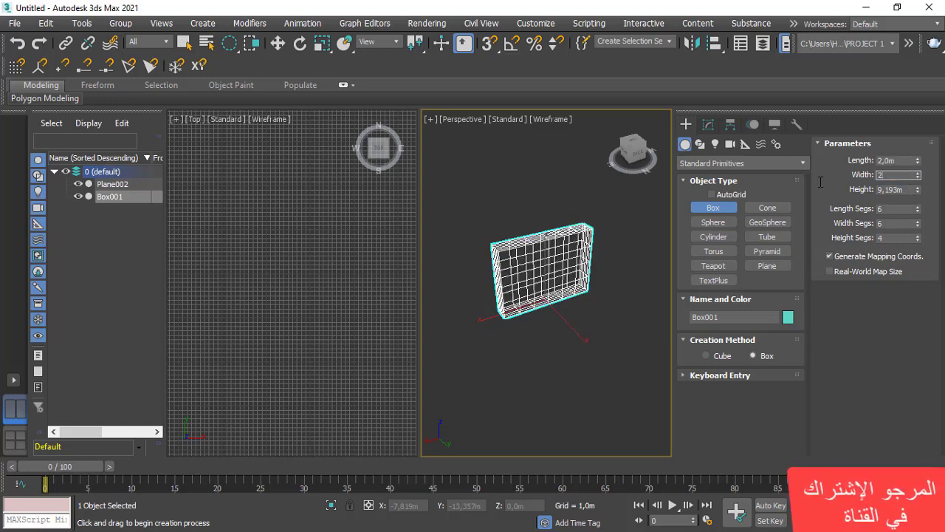
{"action": "left_click", "coordinate": [909, 189]}
{"action": "type", "text": "2"}
Set the box's length segments to 4, width segments to 4 and height segments to 3.
{"action": "left_click", "coordinate": [899, 208]}
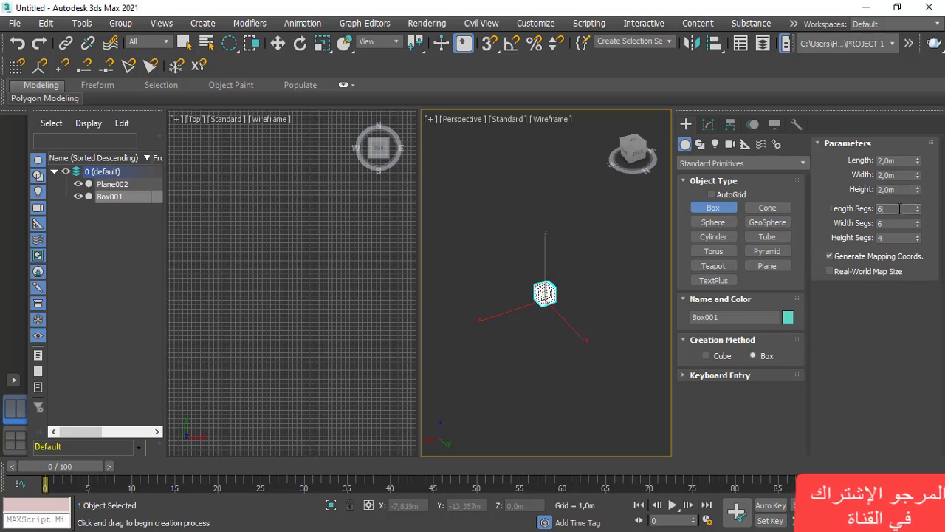
{"action": "scroll", "coordinate": [548, 287], "scroll_direction": "up", "scroll_amount": 4}
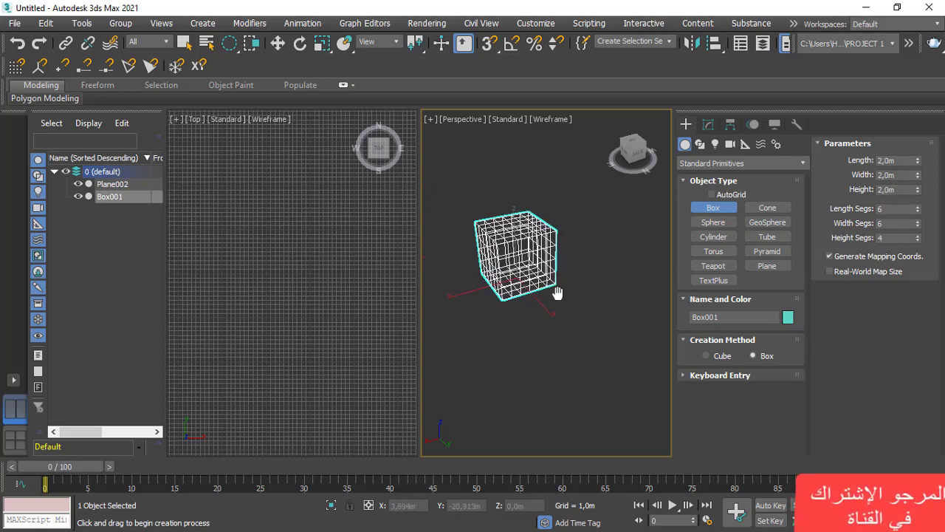
{"action": "double_click", "coordinate": [897, 209]}
{"action": "type", "text": "5"}
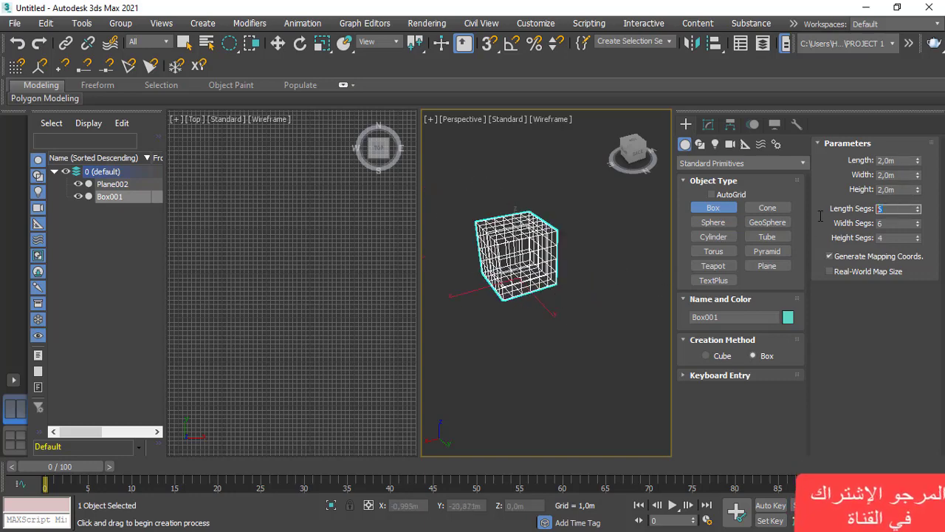
{"action": "double_click", "coordinate": [888, 223]}
{"action": "type", "text": "5"}
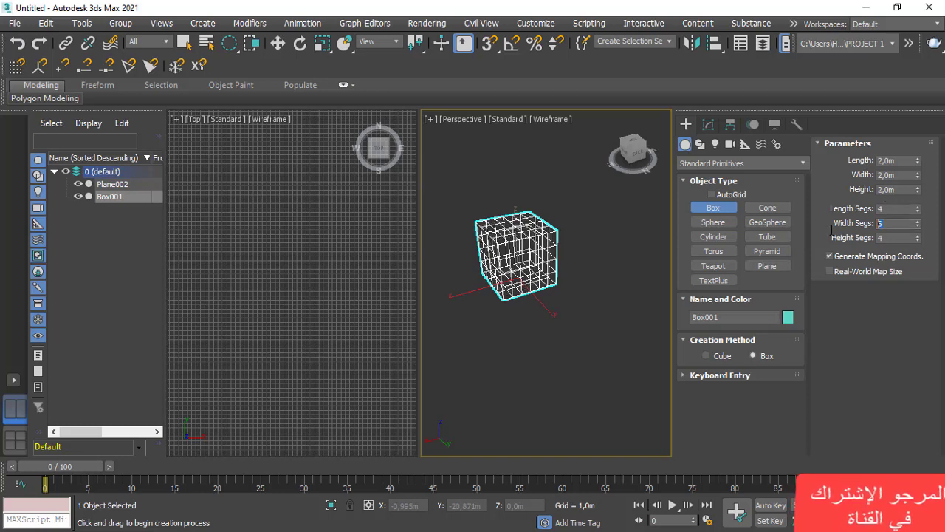
{"action": "double_click", "coordinate": [889, 239]}
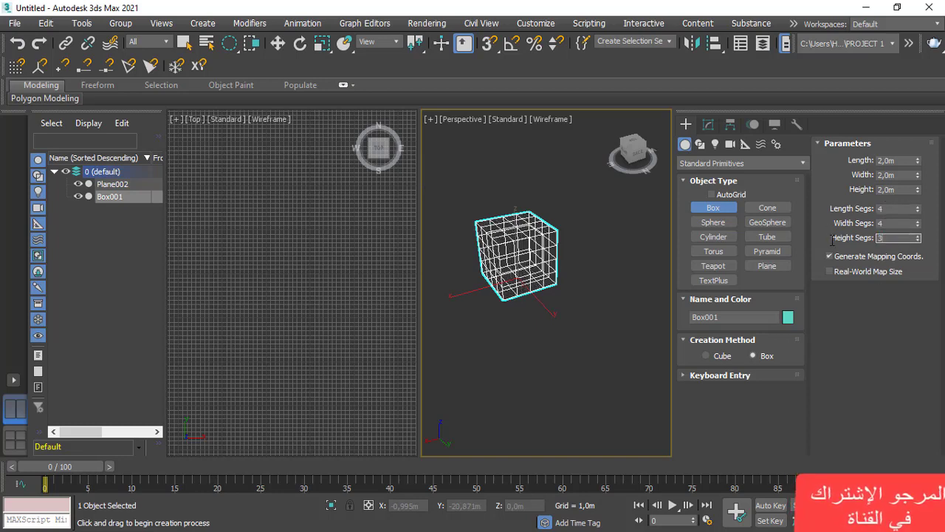
{"action": "key", "text": "Return"}
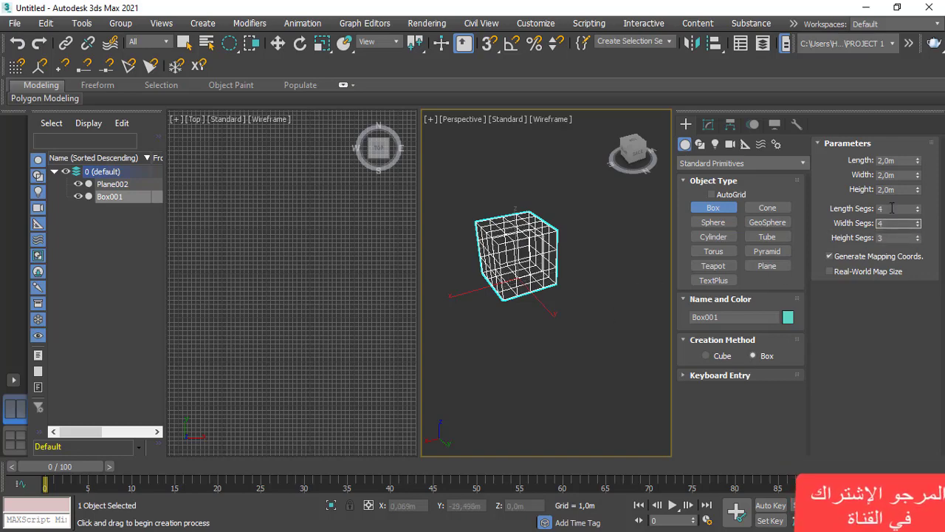
Leave box creation and activate the Move tool with the segmented box selected.
{"action": "left_click", "coordinate": [546, 316]}
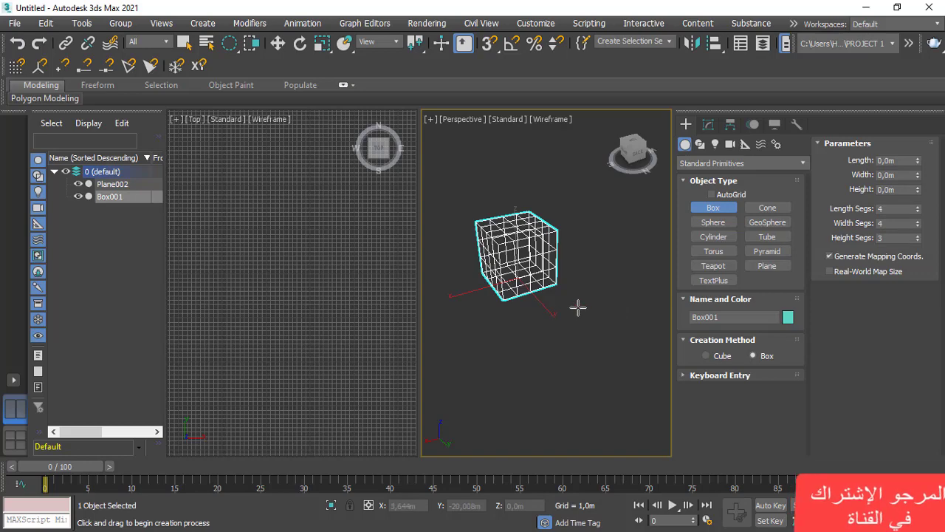
{"action": "scroll", "coordinate": [496, 229], "scroll_direction": "up", "scroll_amount": 6}
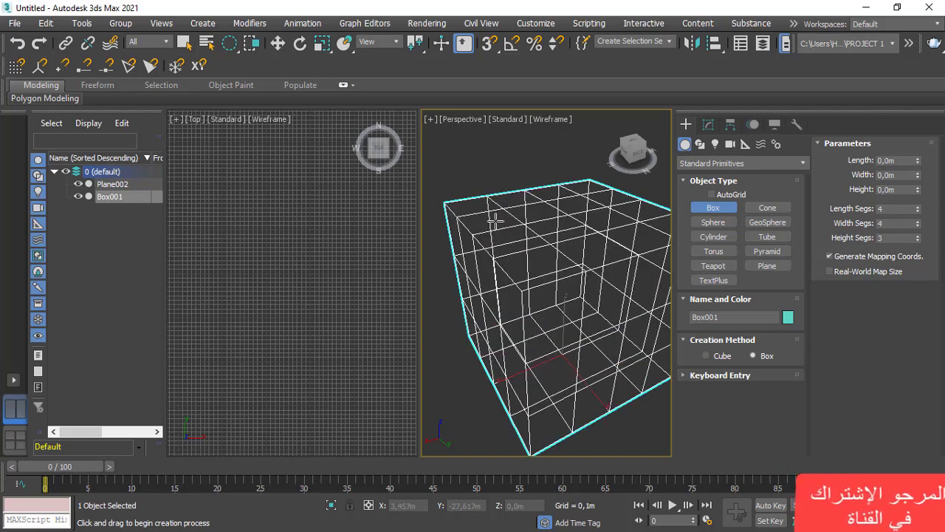
{"action": "scroll", "coordinate": [496, 220], "scroll_direction": "down", "scroll_amount": 5}
{"action": "key", "text": "w"}
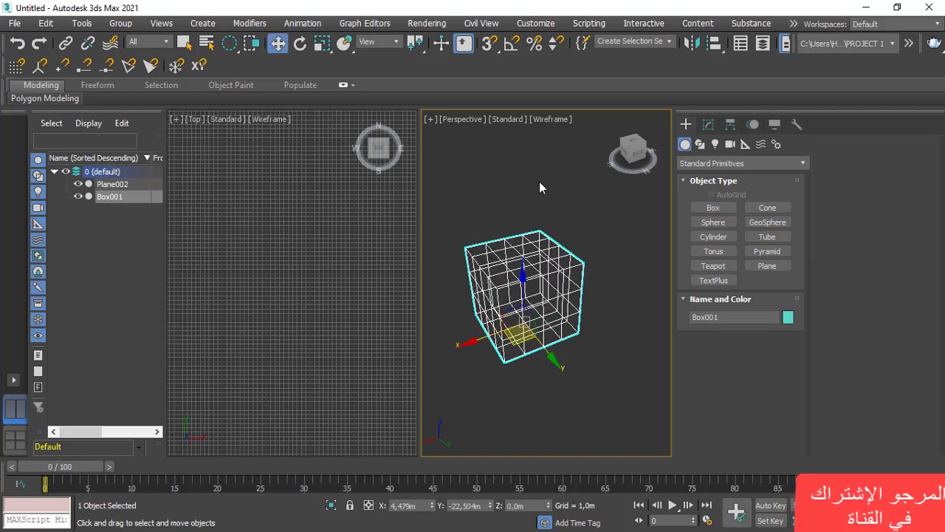
Convert the selected segmented box to an editable poly.
{"action": "right_click", "coordinate": [521, 184]}
{"action": "mouse_move", "coordinate": [605, 329]}
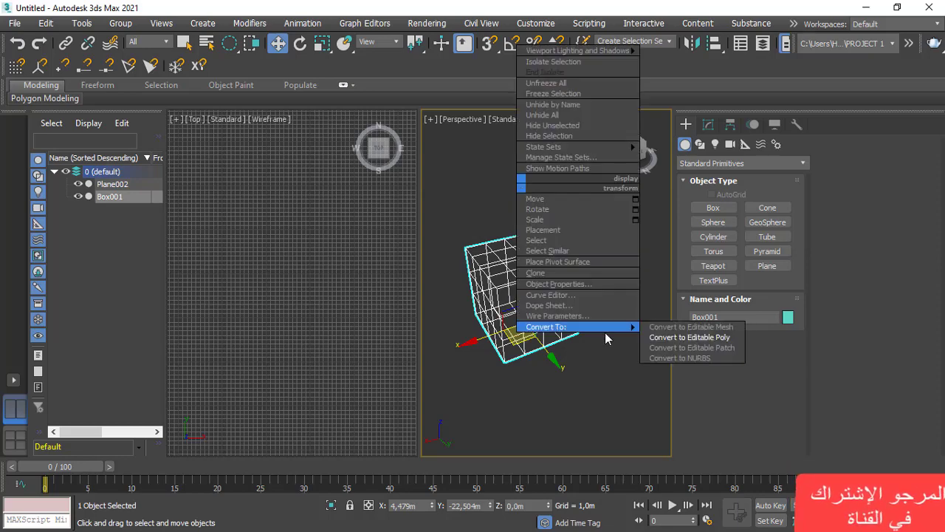
{"action": "left_click", "coordinate": [719, 340]}
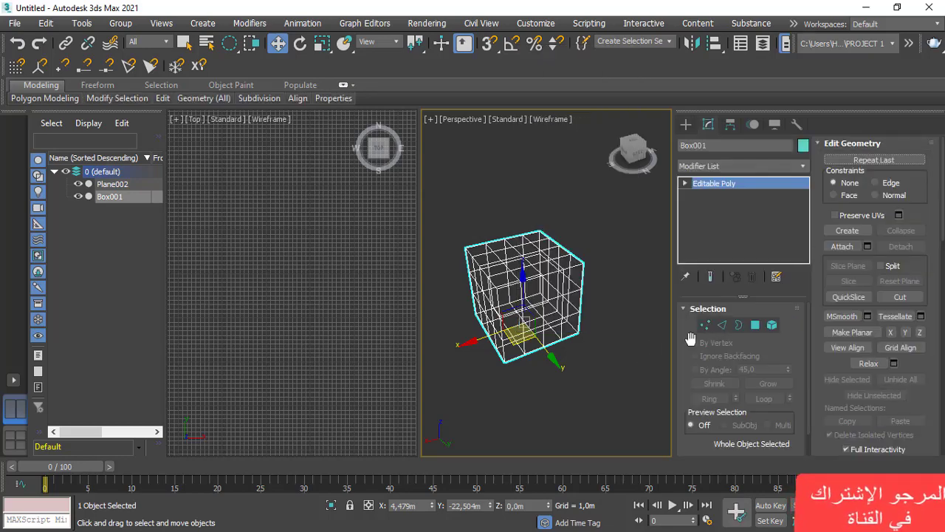
{"action": "middle_click_drag", "start_coordinate": [577, 330], "coordinate": [616, 288]}
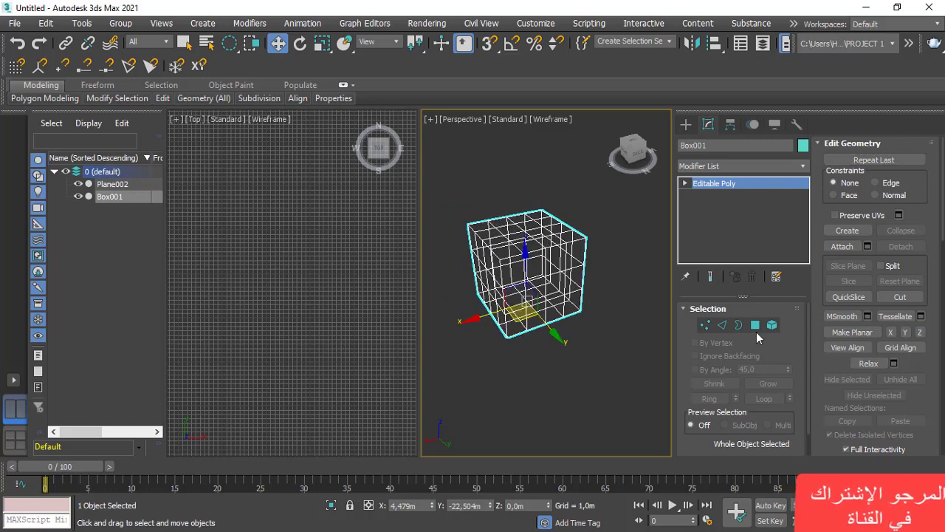
At Vertex level, try moving a vertex of the box's top face up to about Z 2.6 m, and undo the move.
{"action": "left_click", "coordinate": [705, 325]}
{"action": "scroll", "coordinate": [549, 258], "scroll_direction": "up", "scroll_amount": 3}
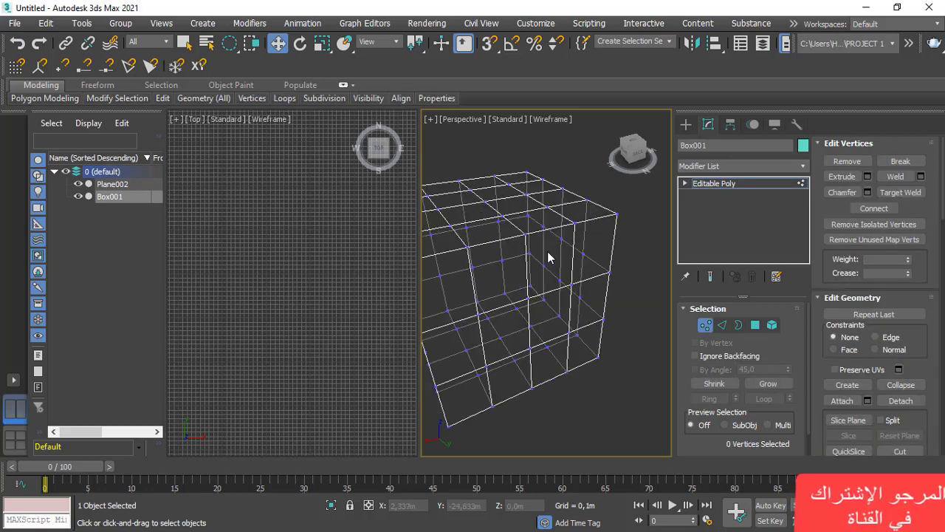
{"action": "scroll", "coordinate": [543, 297], "scroll_direction": "down", "scroll_amount": 3}
{"action": "scroll", "coordinate": [569, 246], "scroll_direction": "up", "scroll_amount": 3}
{"action": "scroll", "coordinate": [569, 243], "scroll_direction": "down", "scroll_amount": 3}
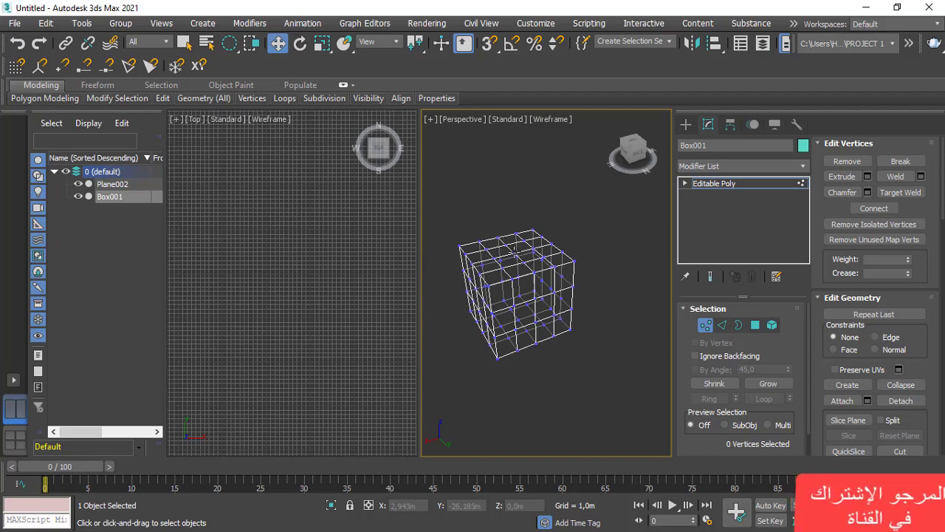
{"action": "left_click", "coordinate": [514, 254]}
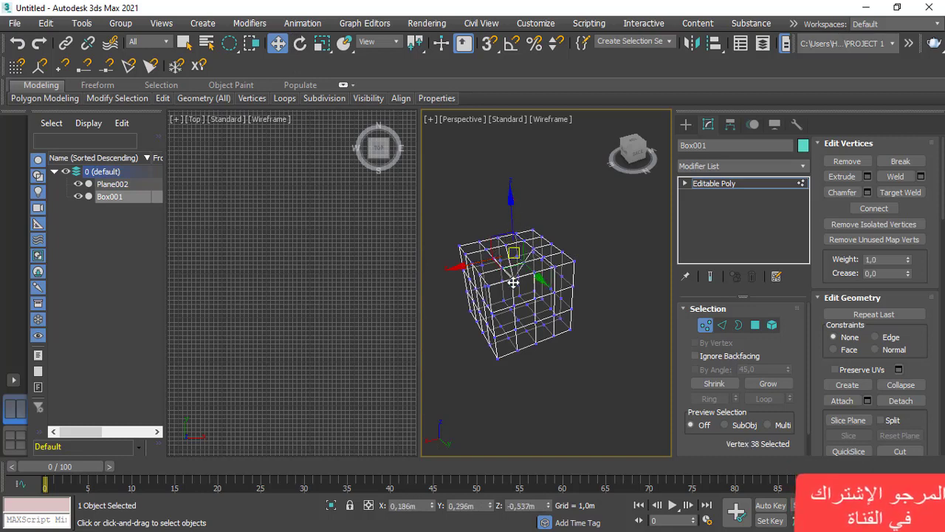
{"action": "left_click_drag", "start_coordinate": [513, 282], "coordinate": [490, 209]}
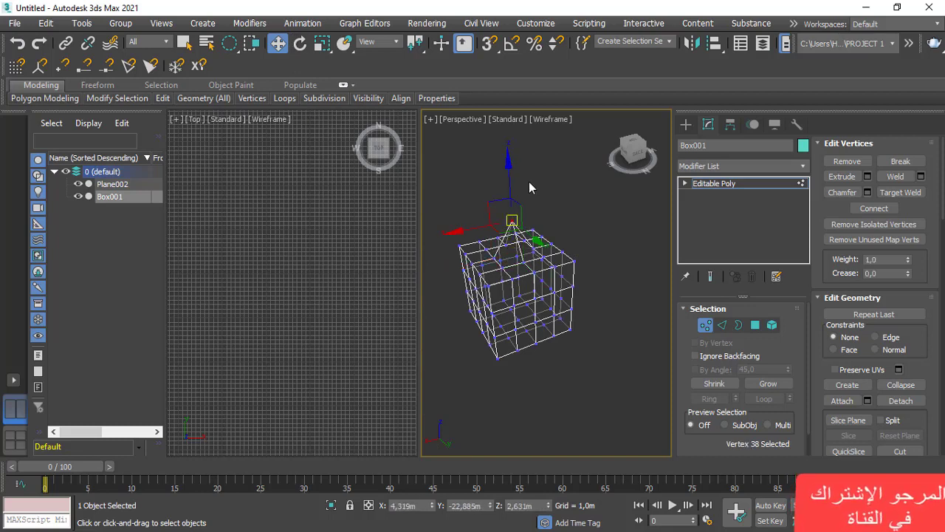
{"action": "key", "text": "ctrl+z"}
{"action": "left_click", "coordinate": [571, 339]}
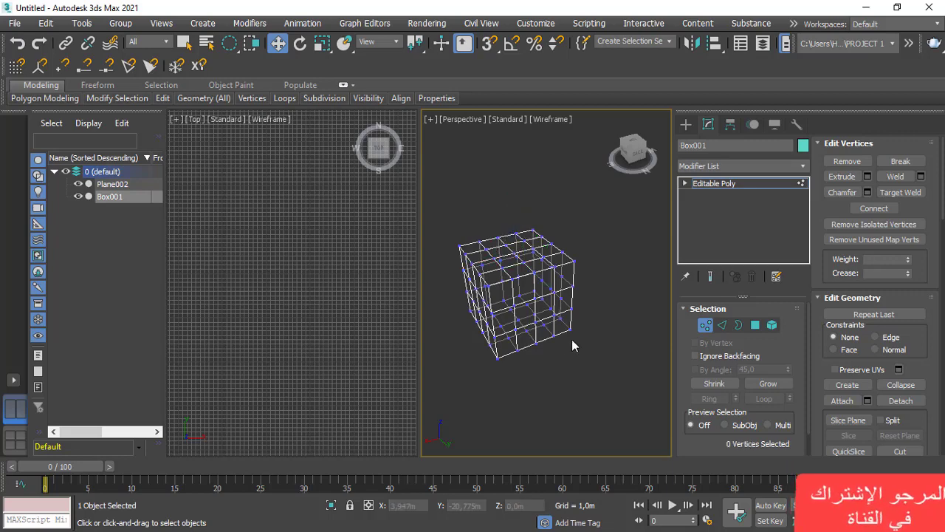
At Edge level, pull a bottom edge about 1.5 m outward along Y and raise two top-face edges about 0.9 m.
{"action": "left_click", "coordinate": [723, 325]}
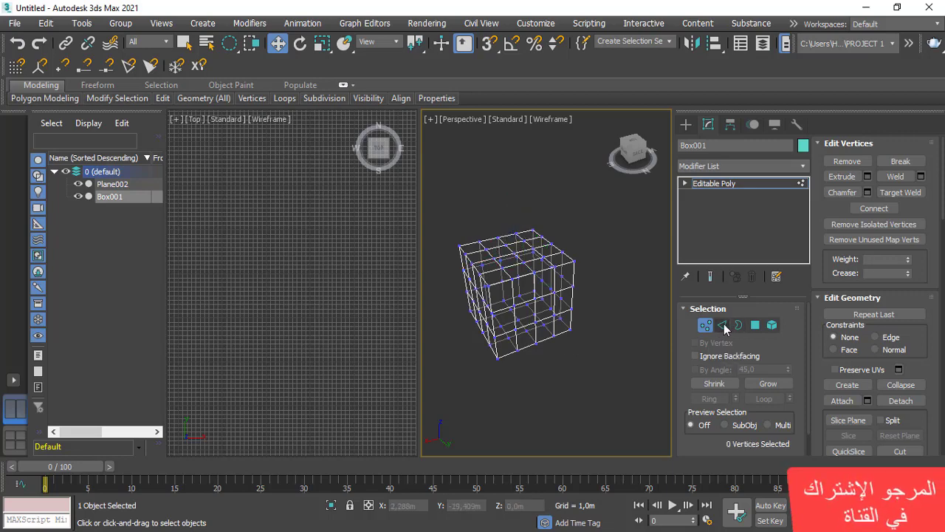
{"action": "left_click", "coordinate": [544, 341]}
{"action": "left_click_drag", "start_coordinate": [545, 341], "coordinate": [590, 376]}
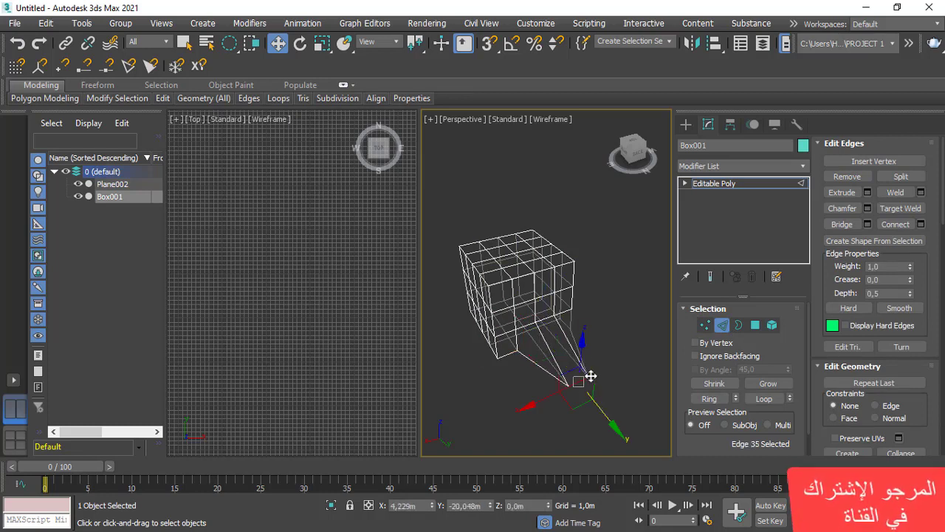
{"action": "left_click", "coordinate": [515, 276]}
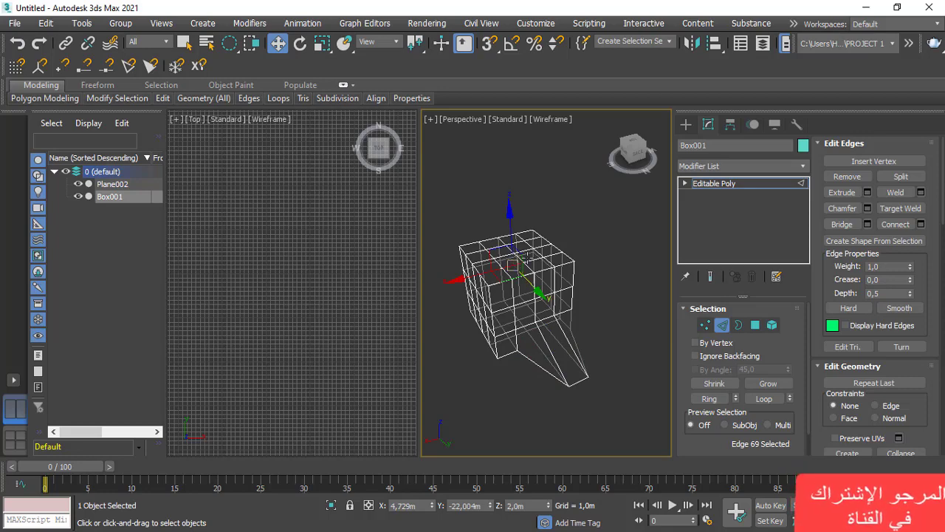
{"action": "left_click", "coordinate": [525, 251], "text": "ctrl"}
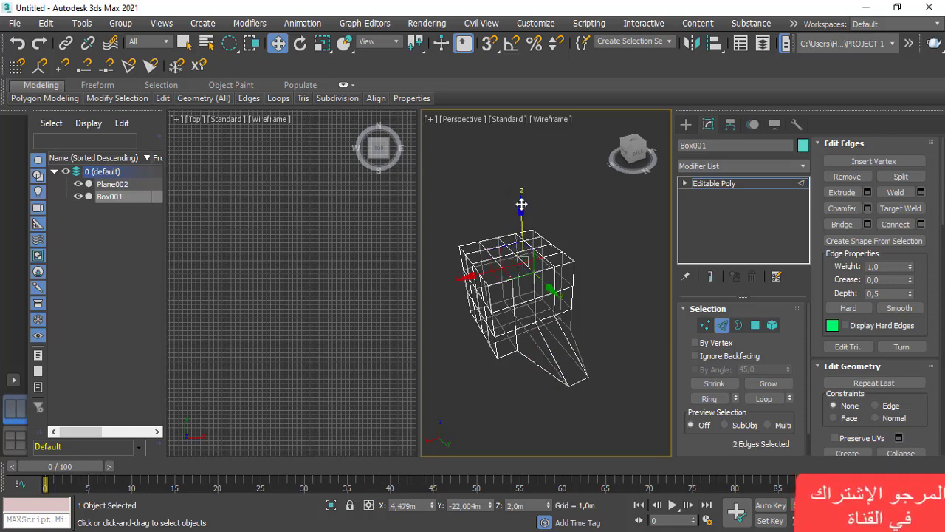
{"action": "left_click_drag", "start_coordinate": [521, 204], "coordinate": [519, 179]}
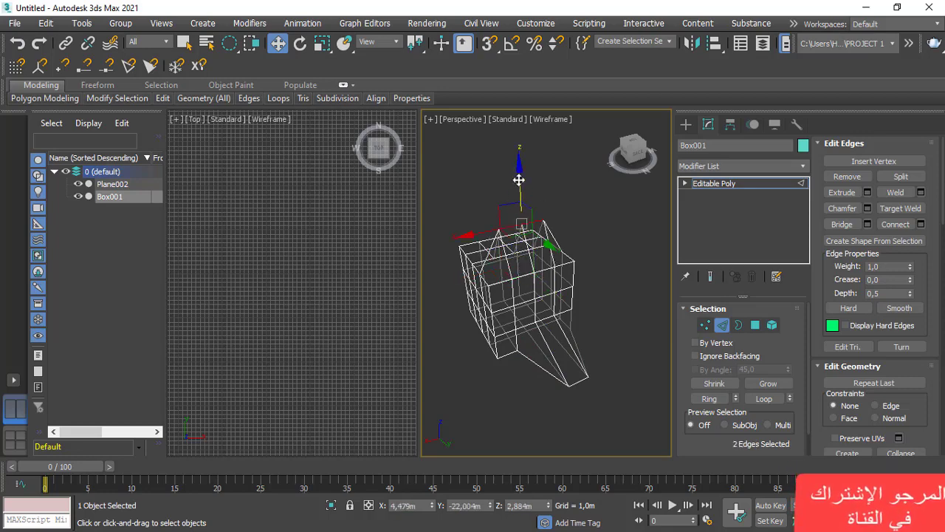
Undo the edge moves and edge selections back to the box's original shape.
{"action": "key", "text": "ctrl+z"}
{"action": "key", "text": "ctrl+z"}
{"action": "key", "text": "ctrl+z"}
{"action": "key", "text": "ctrl+z"}
{"action": "key", "text": "ctrl+z"}
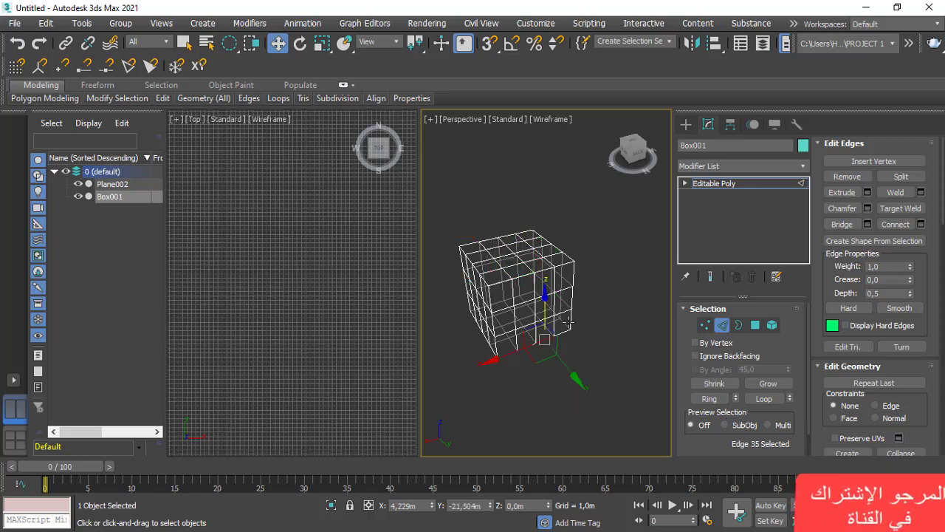
At Polygon level, pull an upper side polygon about 1.4 m outward along Y and raise a top polygon about 0.9 m along Z.
{"action": "left_click", "coordinate": [739, 325]}
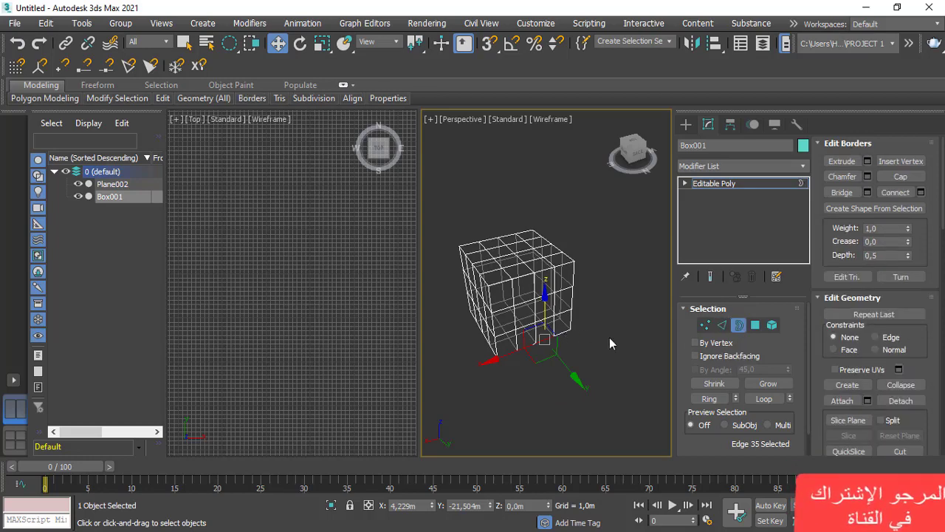
{"action": "left_click", "coordinate": [755, 325]}
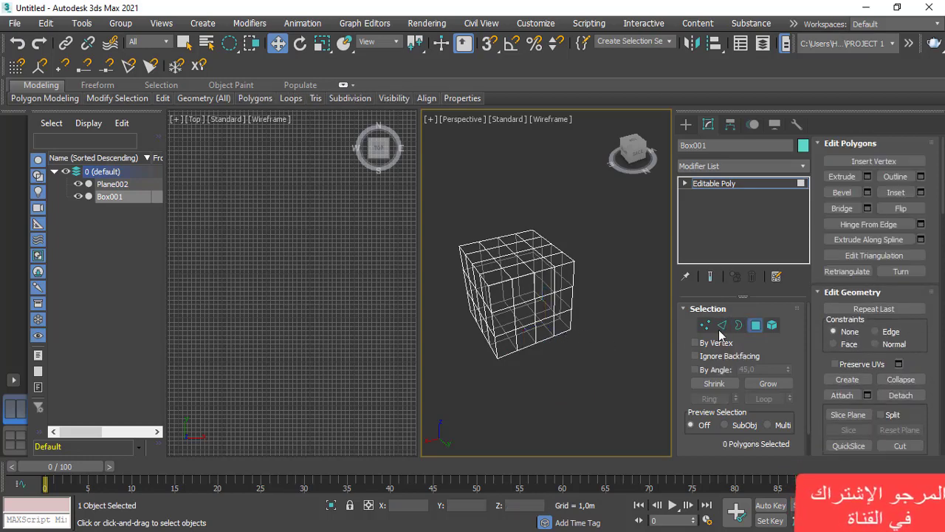
{"action": "left_click", "coordinate": [545, 284]}
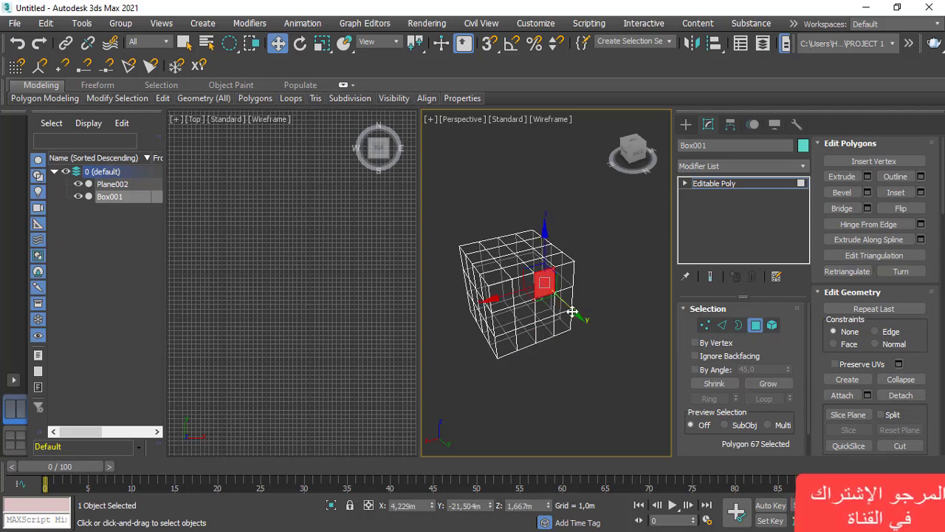
{"action": "left_click_drag", "start_coordinate": [568, 311], "coordinate": [609, 344]}
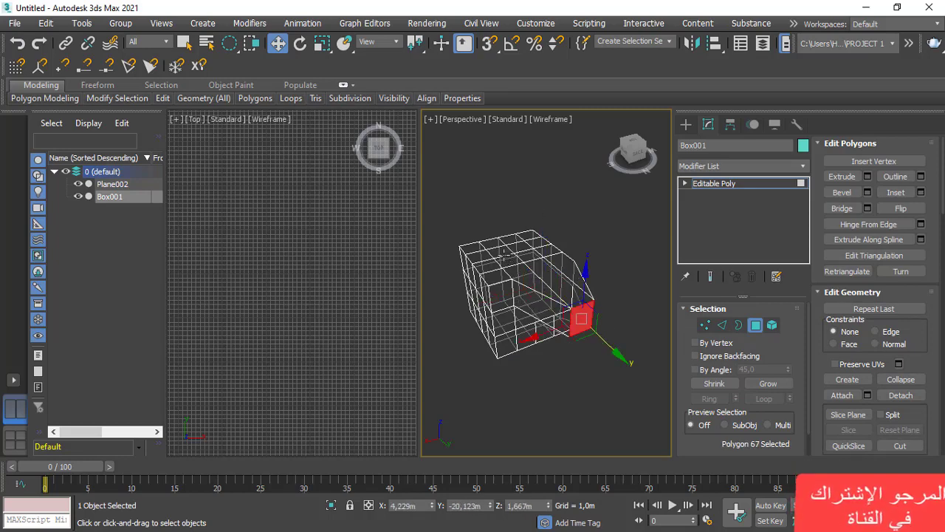
{"action": "left_click", "coordinate": [503, 253]}
{"action": "mouse_move", "coordinate": [497, 228]}
{"action": "left_mouse_down"}
{"action": "mouse_move", "coordinate": [490, 163]}
{"action": "mouse_move", "coordinate": [493, 310]}
{"action": "mouse_move", "coordinate": [494, 213]}
{"action": "left_mouse_up"}
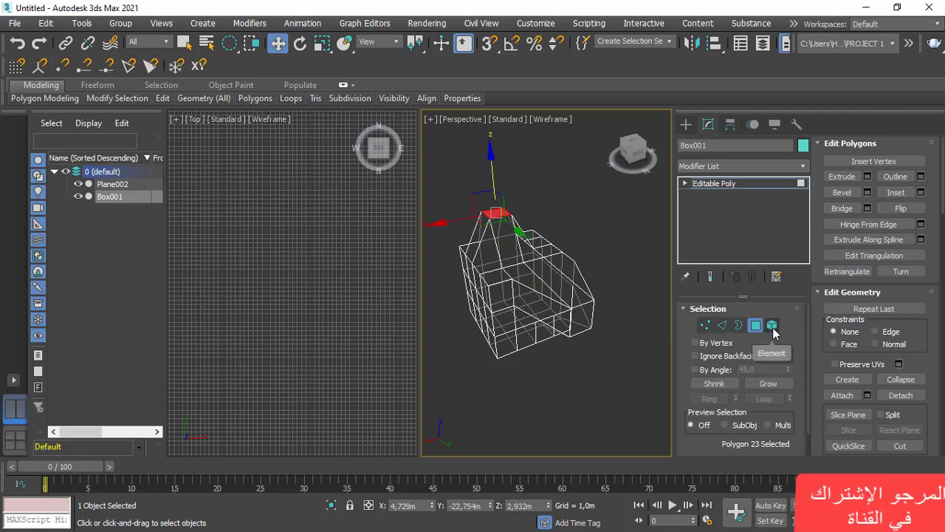